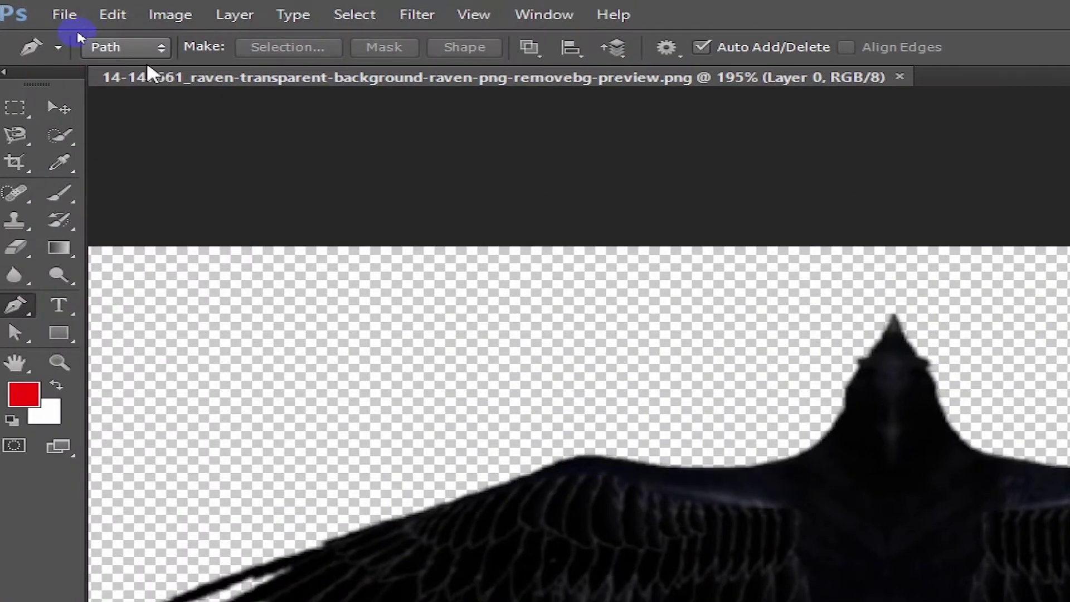
Step: Activate the Pen tool in Path mode for outlining the raven's wings
click(162, 49)
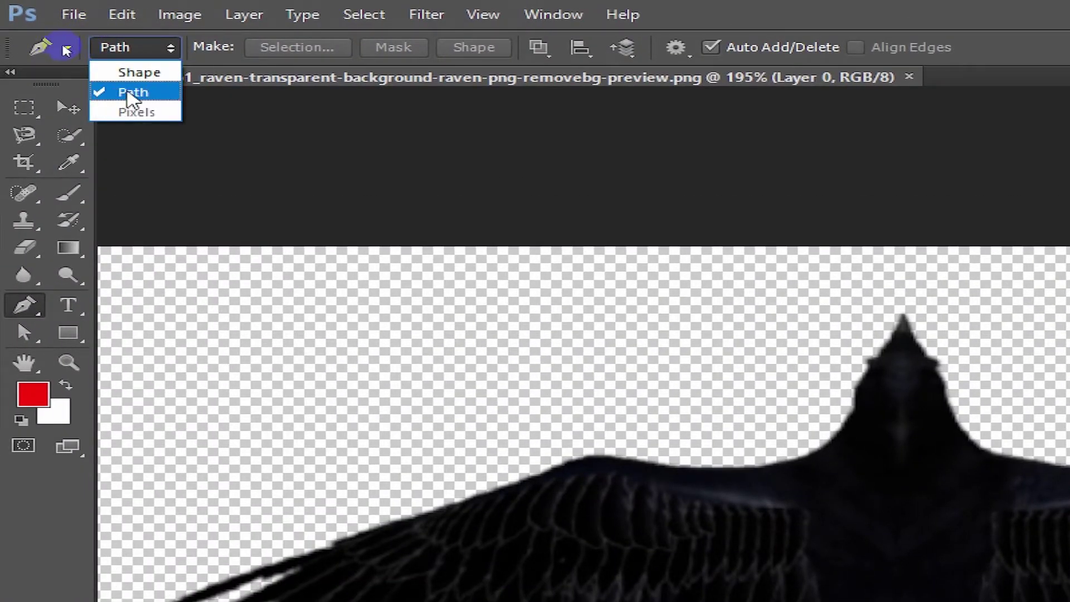
click(129, 94)
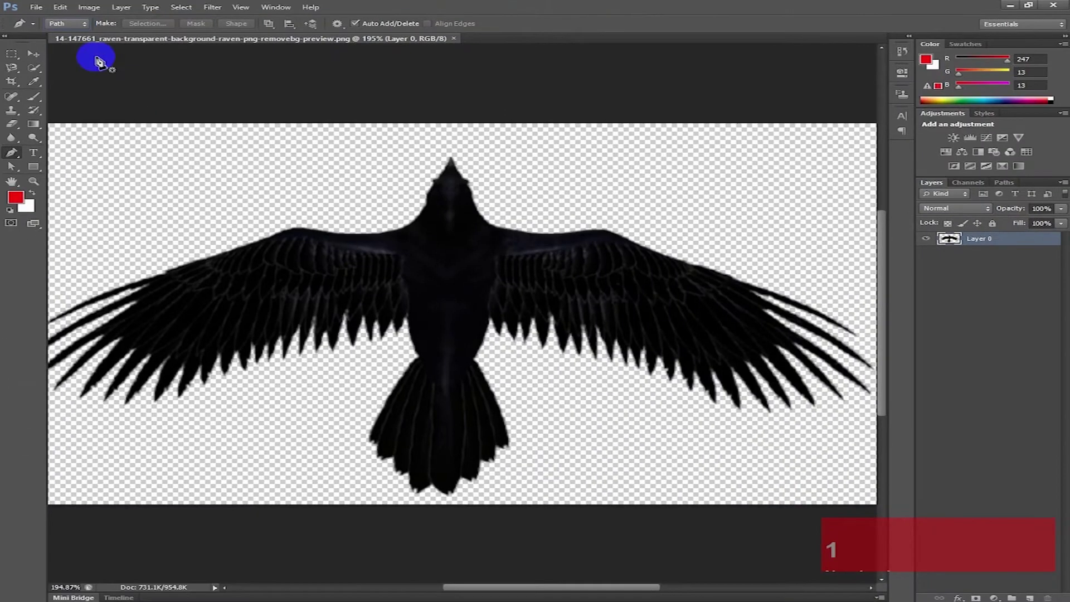
scroll(461, 222, up, 2)
key(alt)
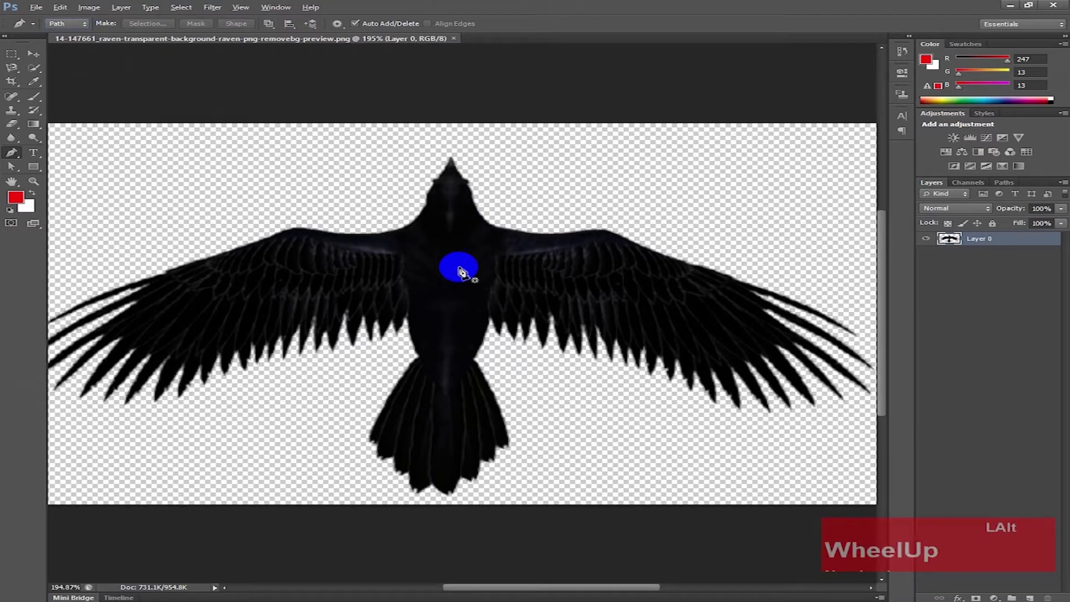
click(34, 55)
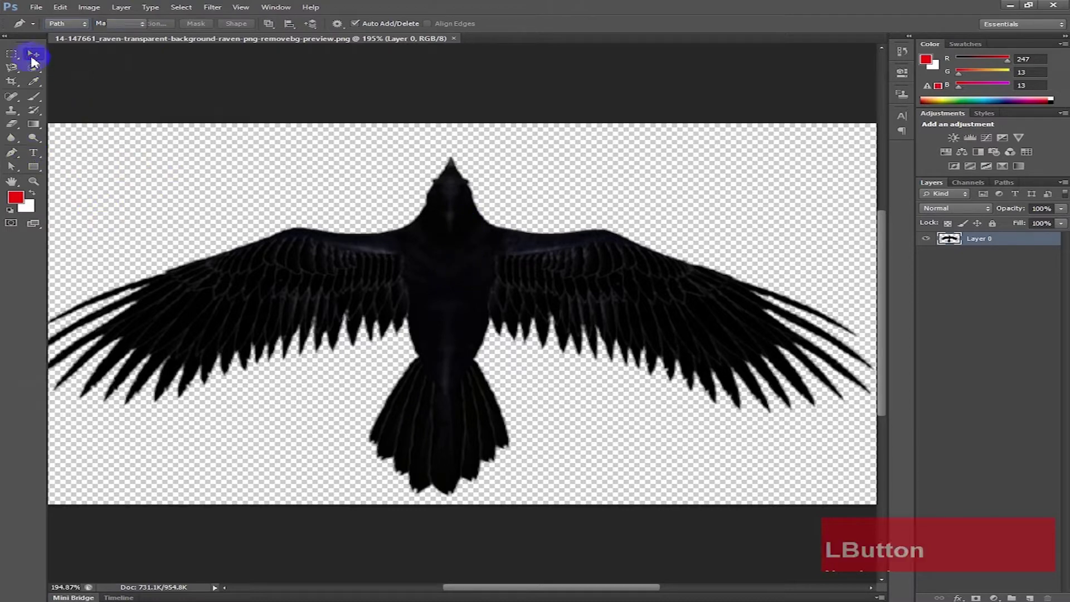
scroll(244, 167, up, 1)
click(13, 153)
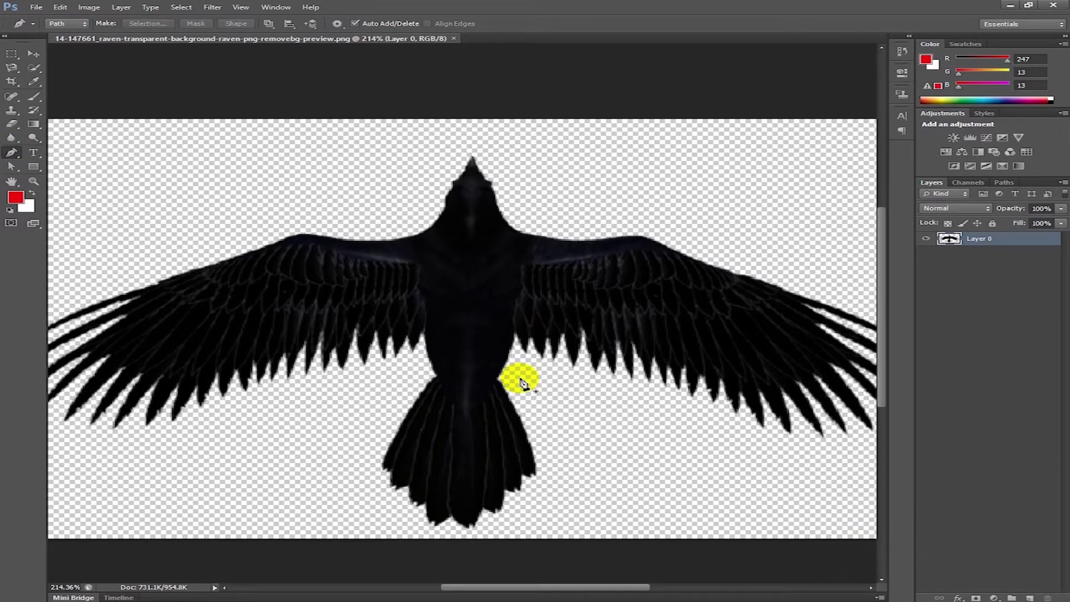
Step: Draw a closed path around the raven's right-hand wing, curving along the body edge and reaching the canvas's two right corners
drag(520, 379, 517, 308)
click(516, 333)
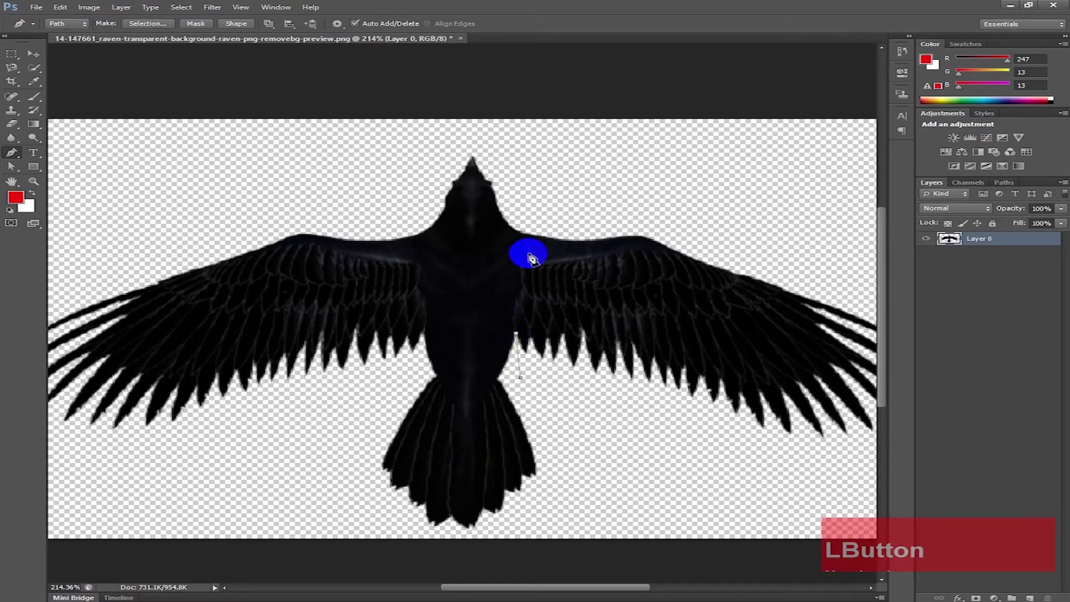
drag(529, 235, 543, 227)
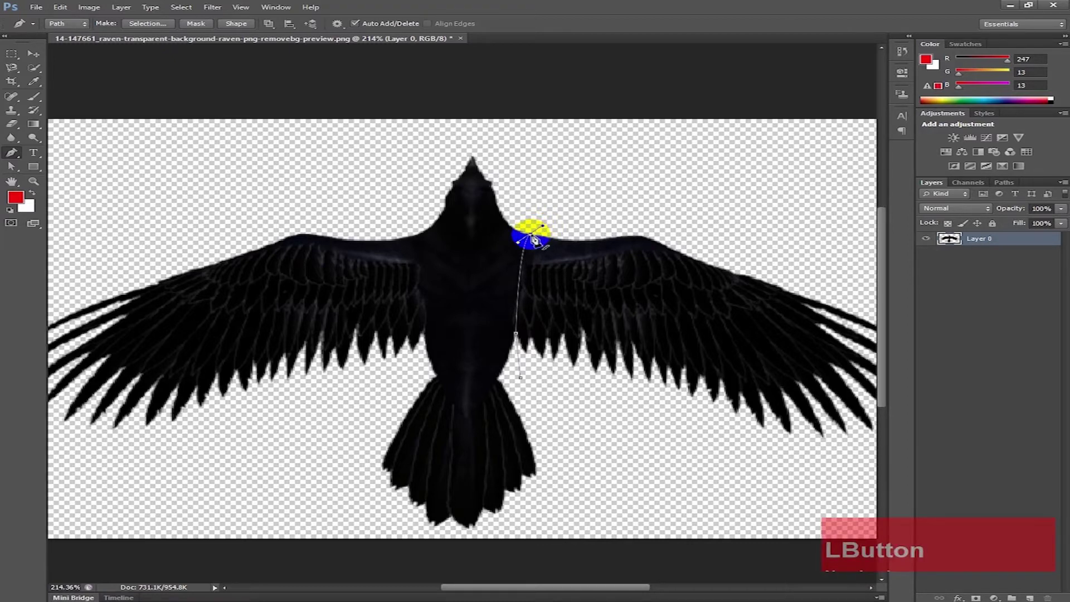
alt+click(531, 235)
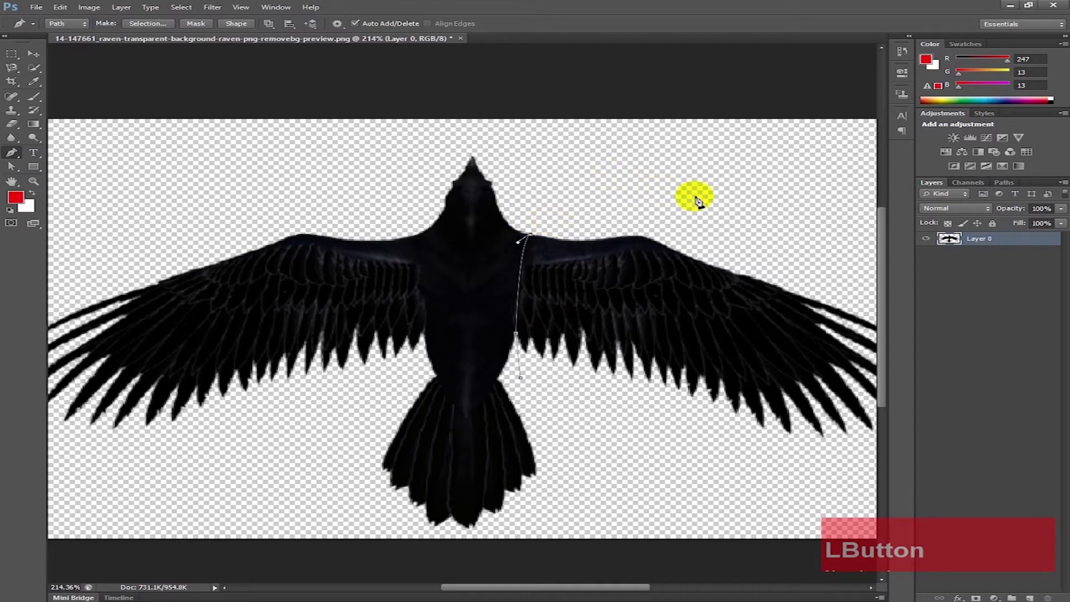
drag(698, 201, 445, 232)
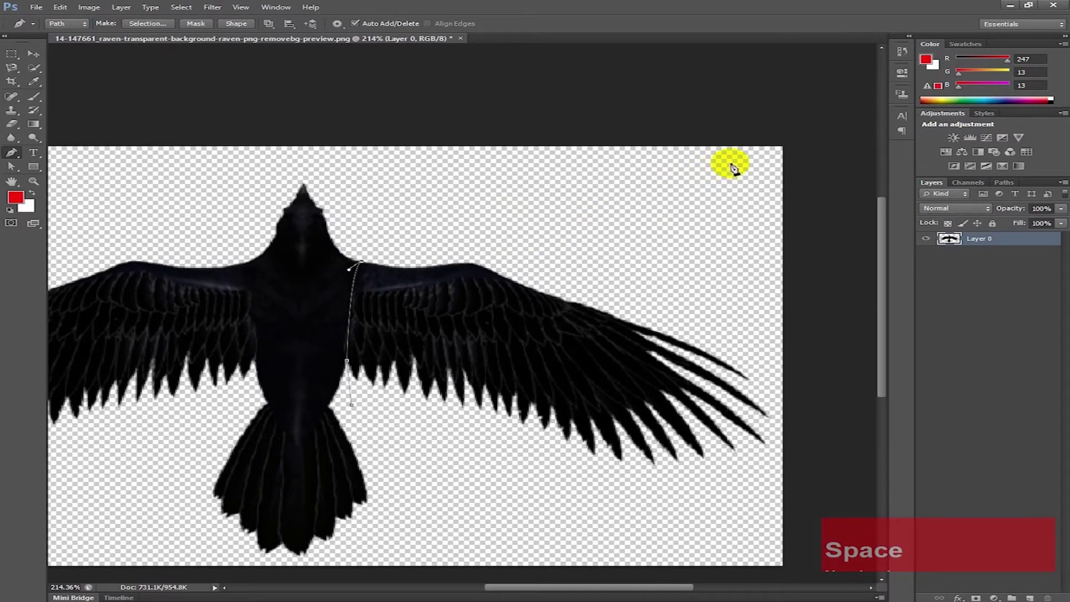
click(783, 149)
key(space)
drag(760, 549, 731, 389)
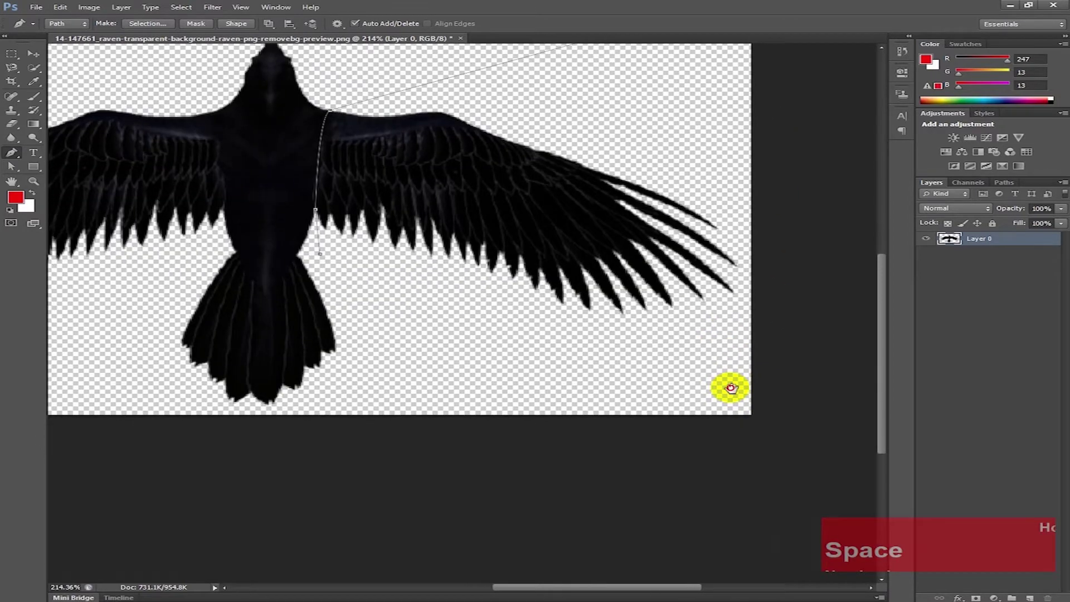
click(752, 418)
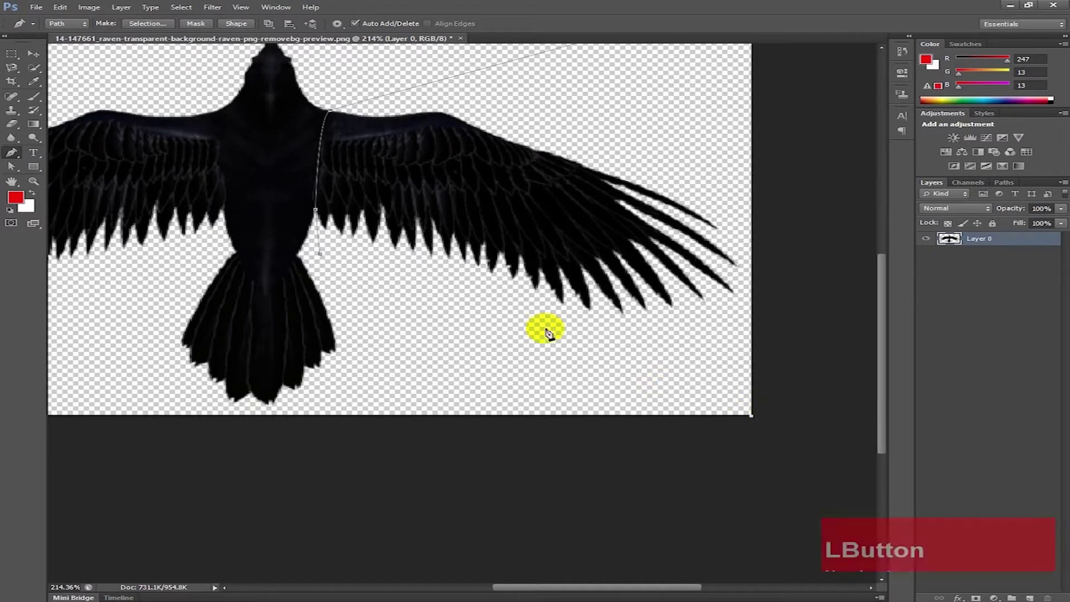
click(319, 254)
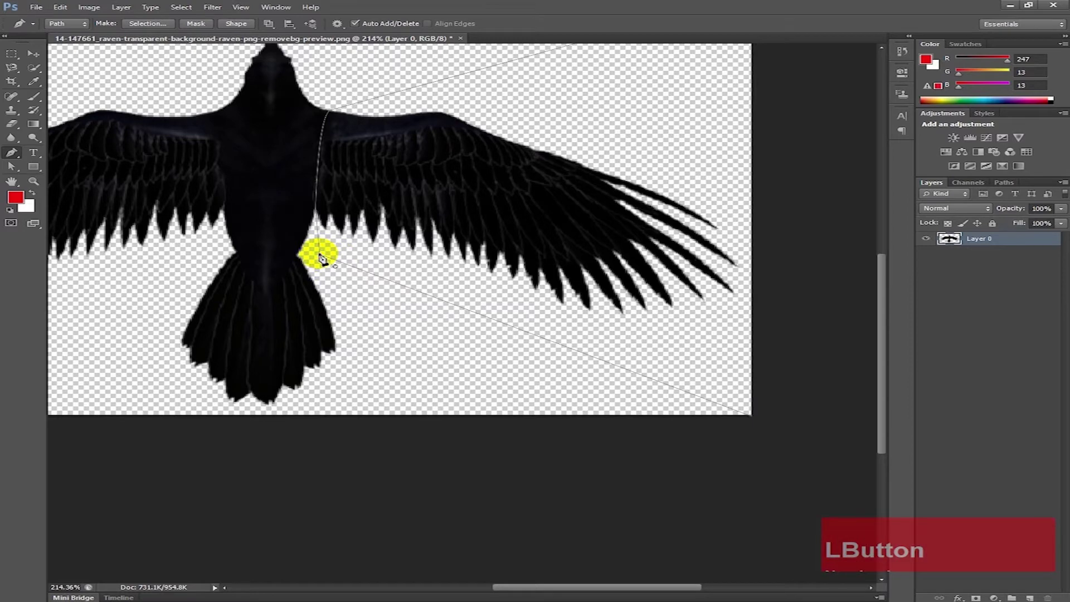
Step: Draw a closed path around the left-hand wing, curving along the body edge and reaching the canvas's two left corners
key(space)
drag(272, 247, 667, 351)
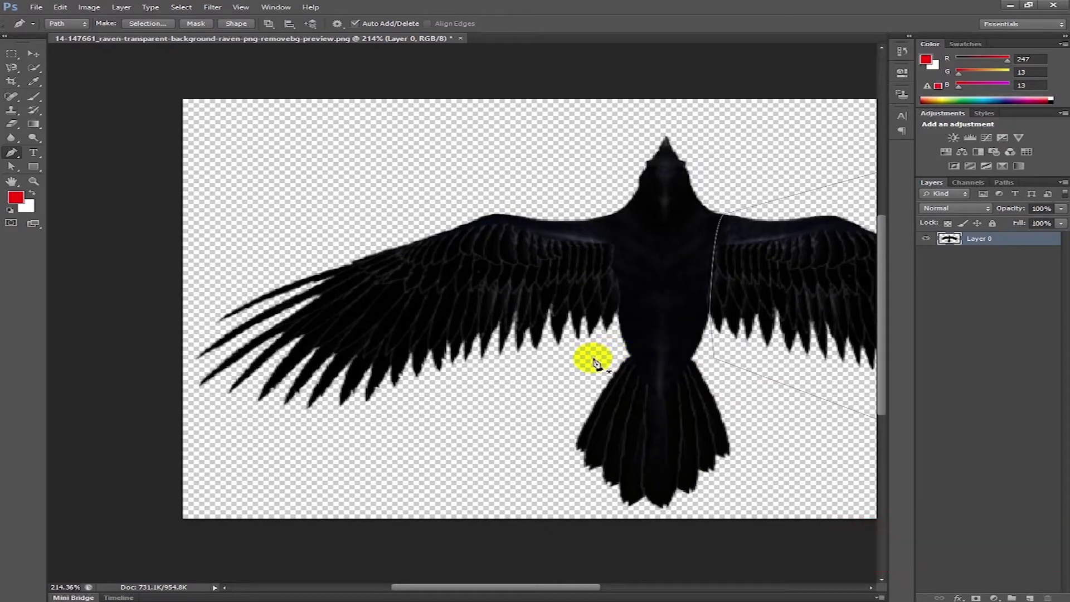
mouse_move(592, 359)
mouse_down()
mouse_move(620, 316)
mouse_move(619, 295)
mouse_move(623, 315)
mouse_up()
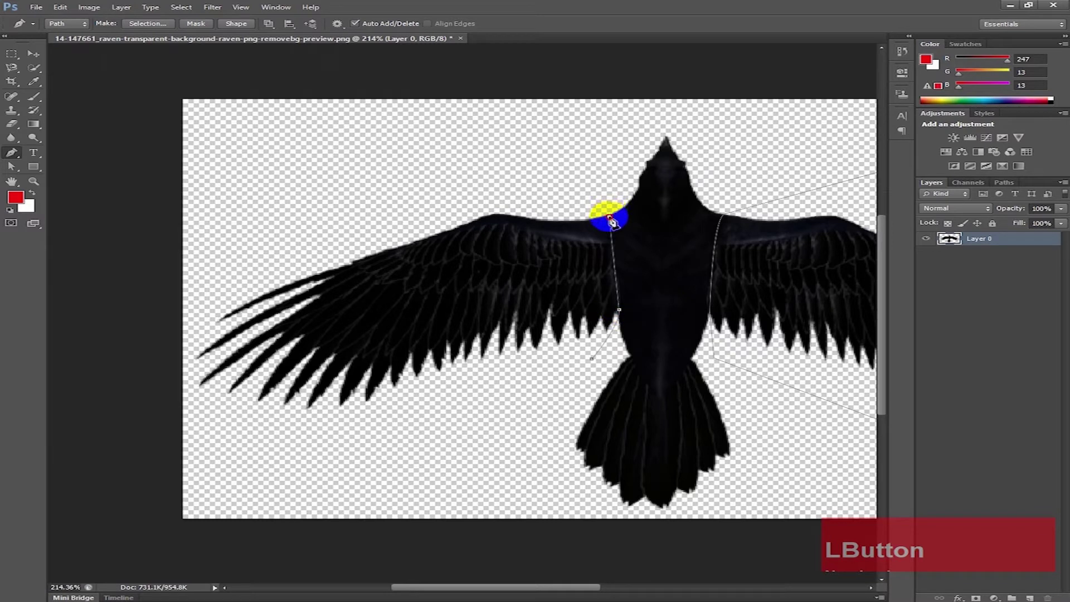
drag(610, 218, 603, 191)
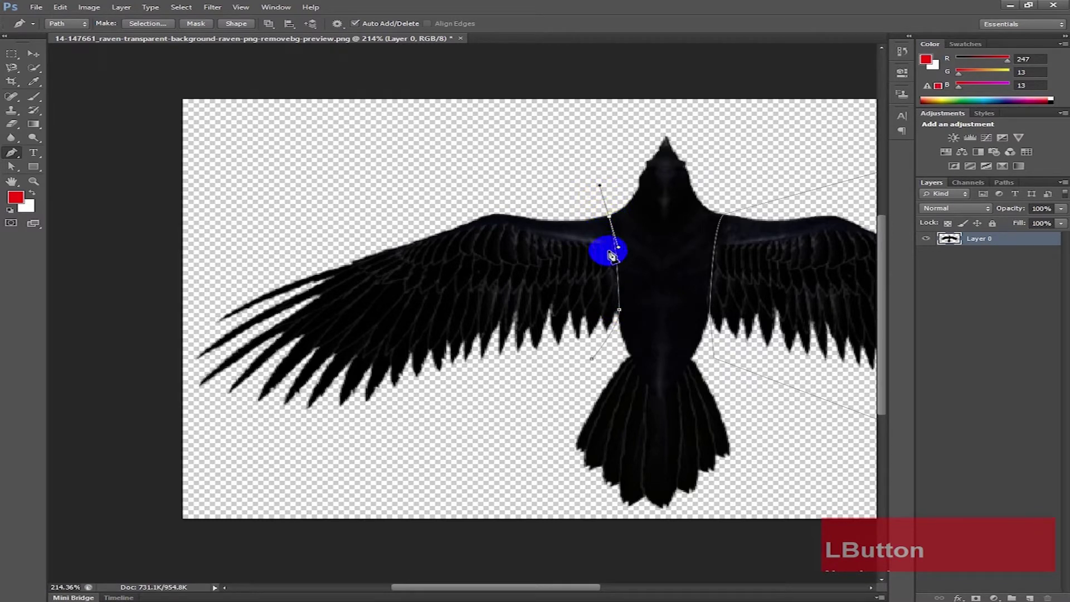
alt+click(612, 221)
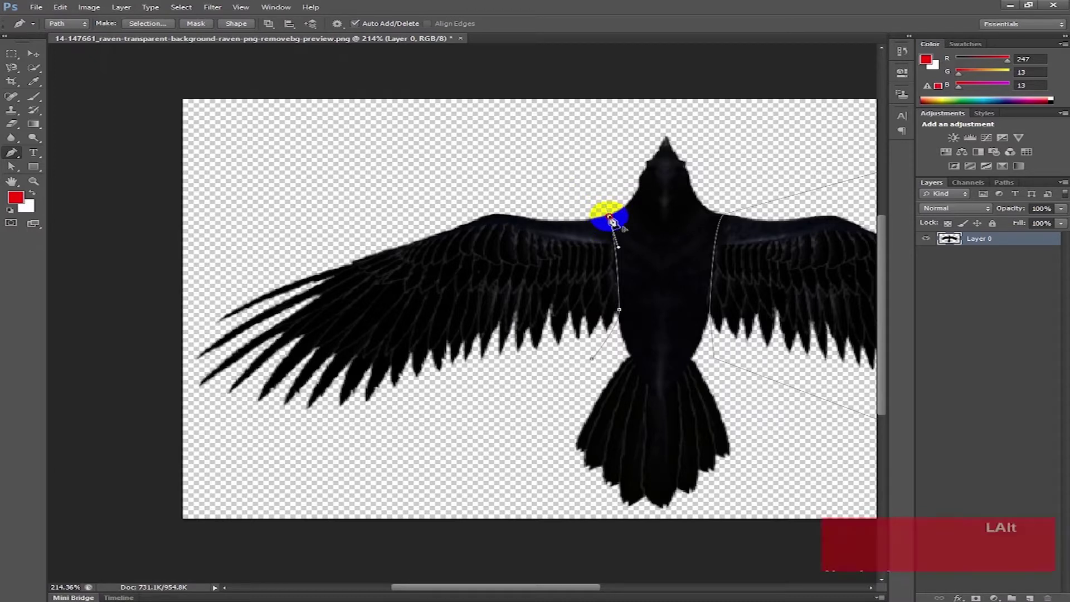
click(184, 100)
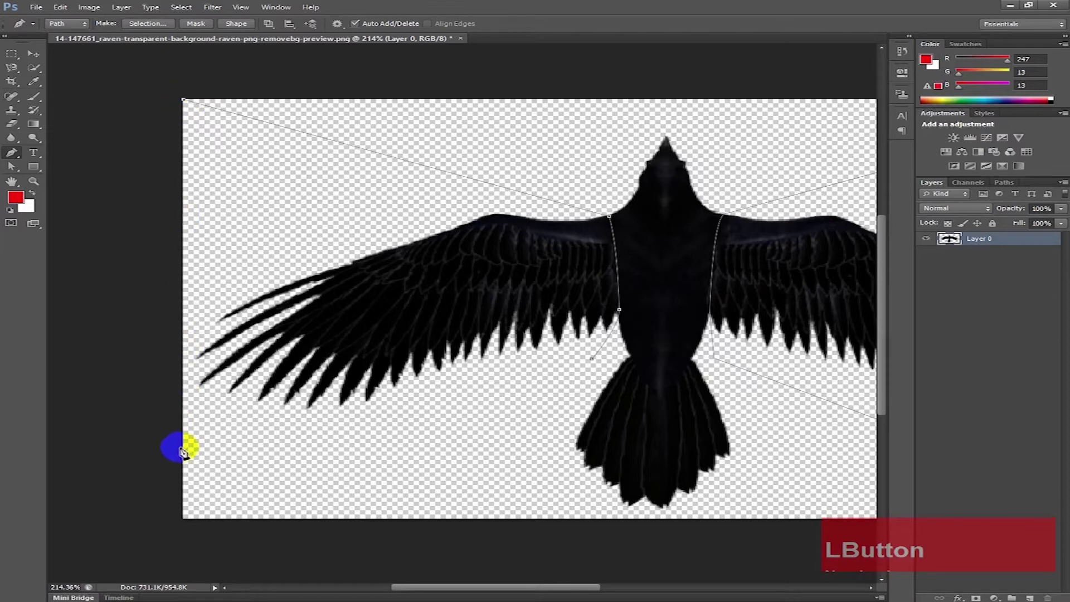
click(184, 520)
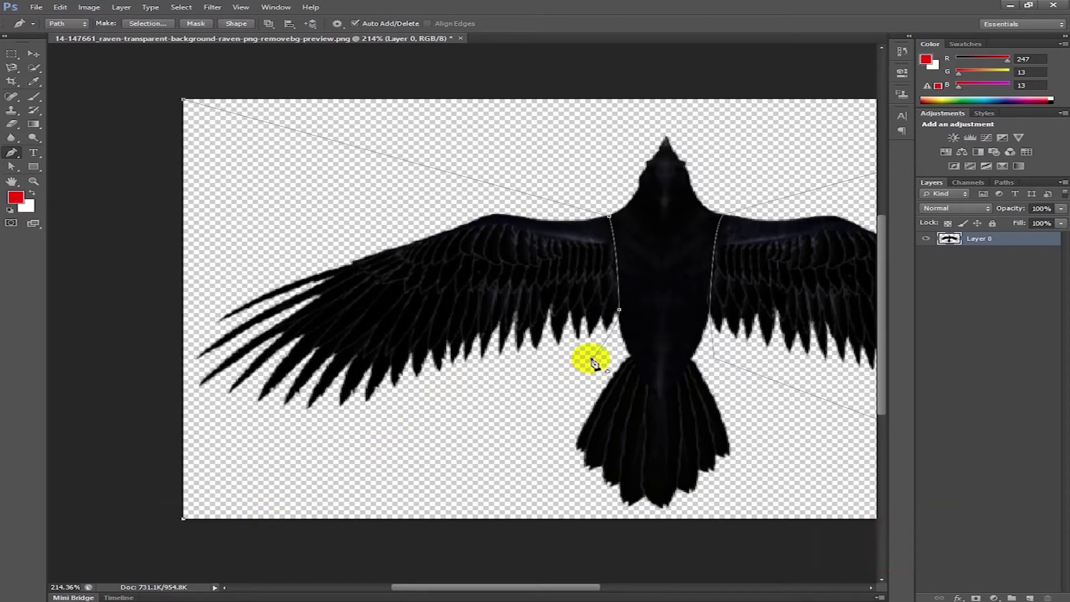
click(592, 360)
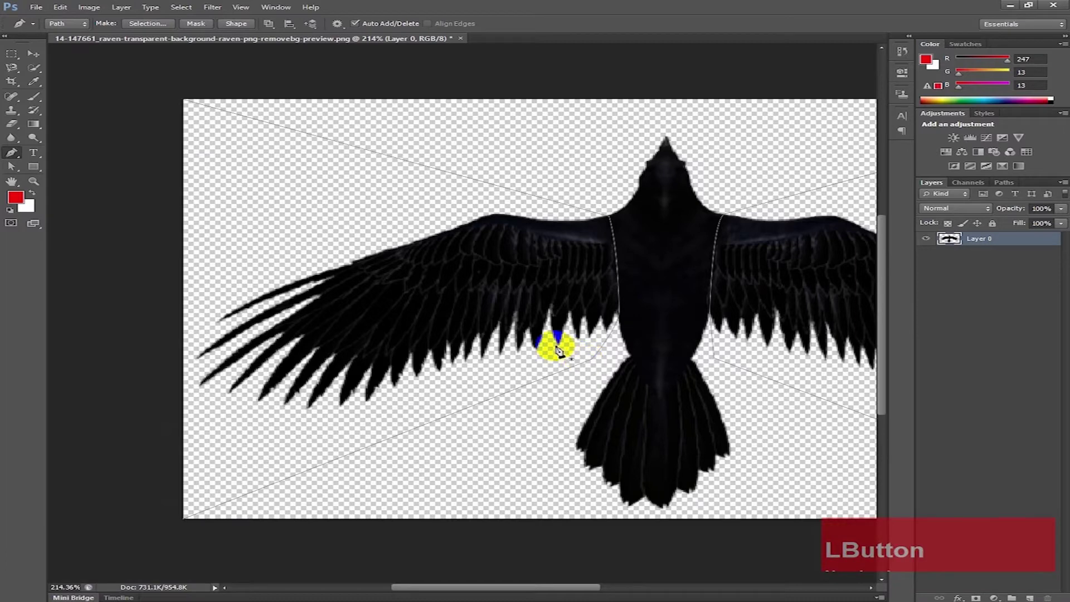
Step: Convert both wing paths into a selection
scroll(554, 346, down, 2)
alt+scroll(554, 346, down, 1)
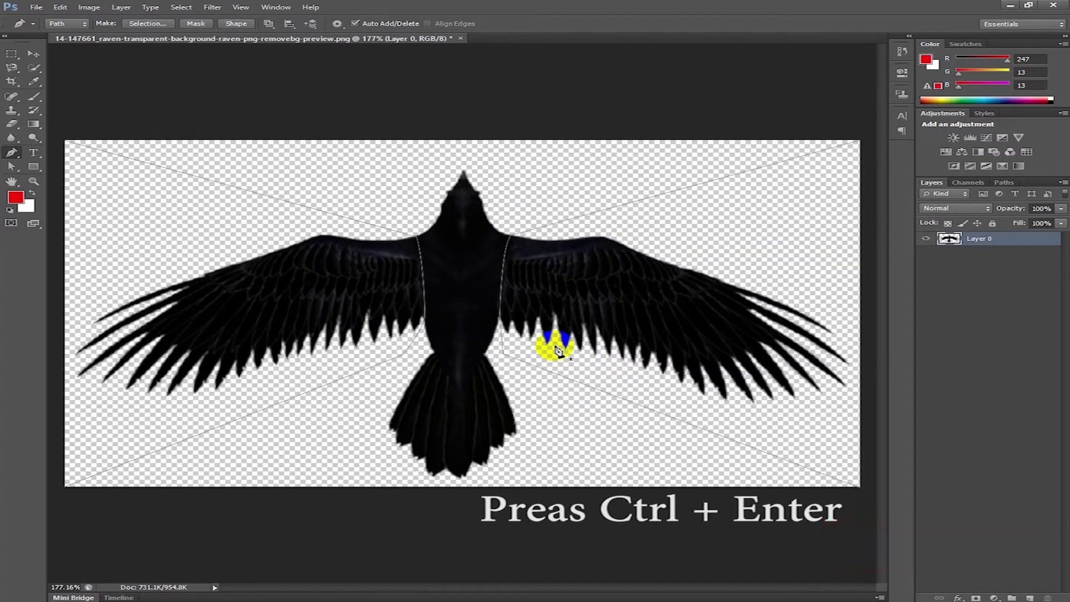
key(ctrl+Return)
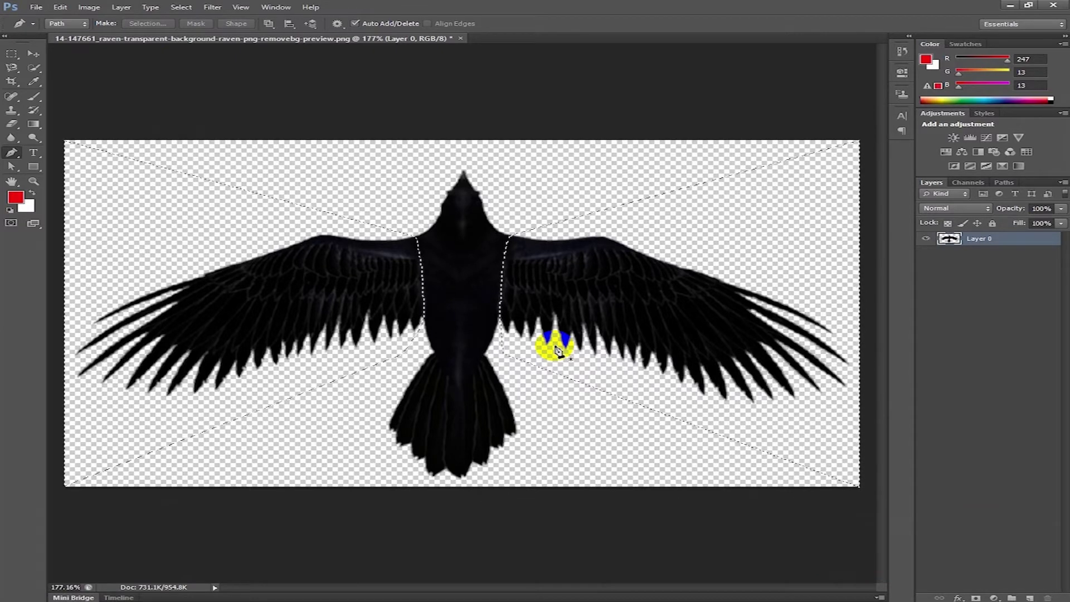
Step: Switch to the Move tool and duplicate Layer 0, keeping the wing selection active
click(33, 56)
drag(984, 532, 738, 535)
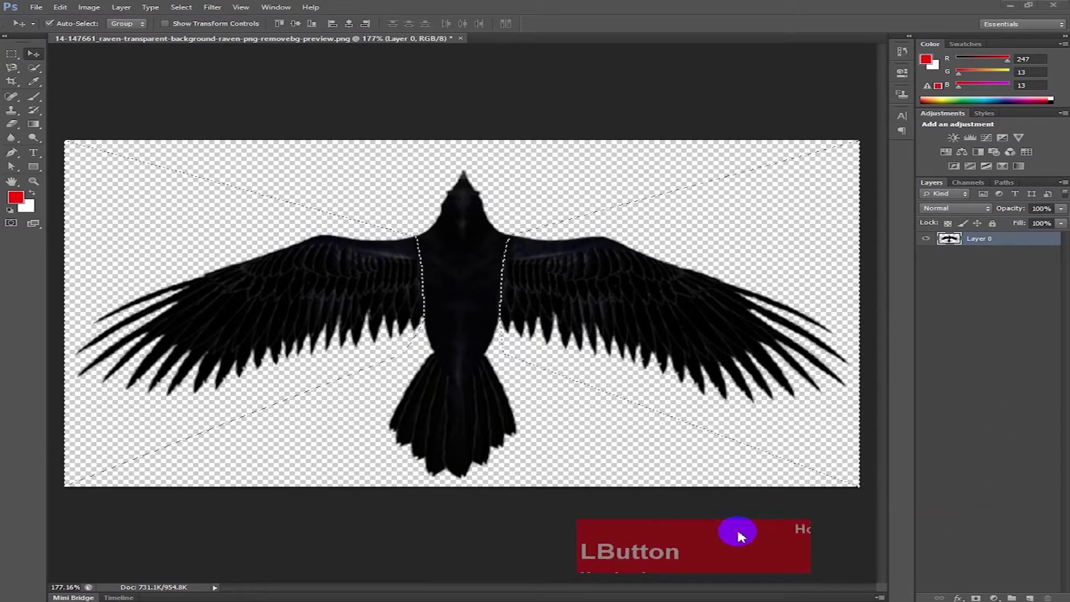
ctrl+click(978, 239)
drag(979, 243, 1033, 598)
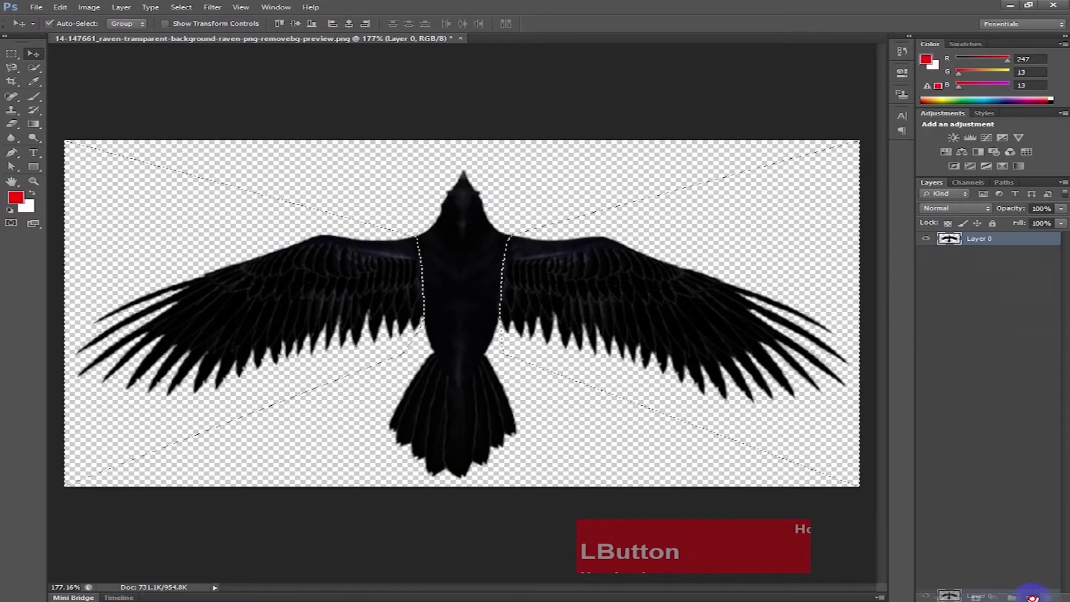
key(ctrl+1)
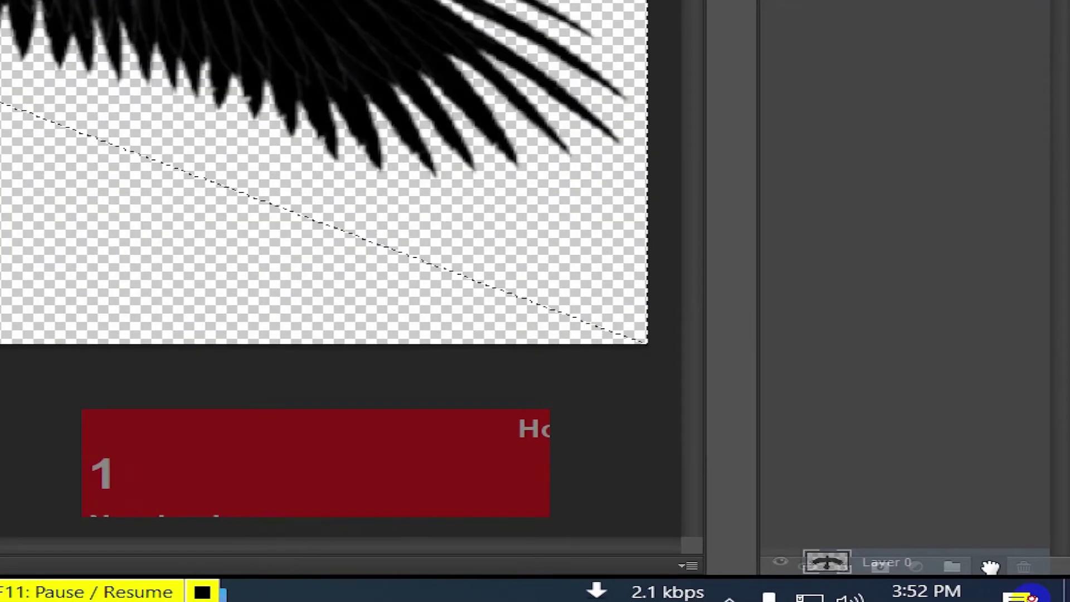
drag(990, 567, 992, 572)
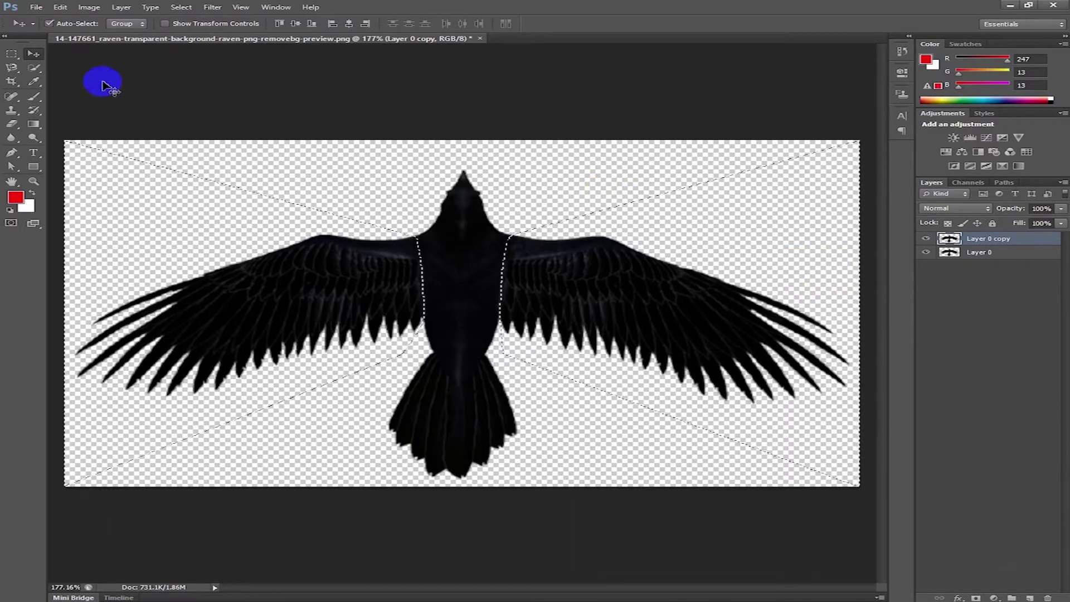
Step: Free-transform the selected wings on the duplicated layer, narrowing them symmetrically about the centre to 89.39% width
click(36, 8)
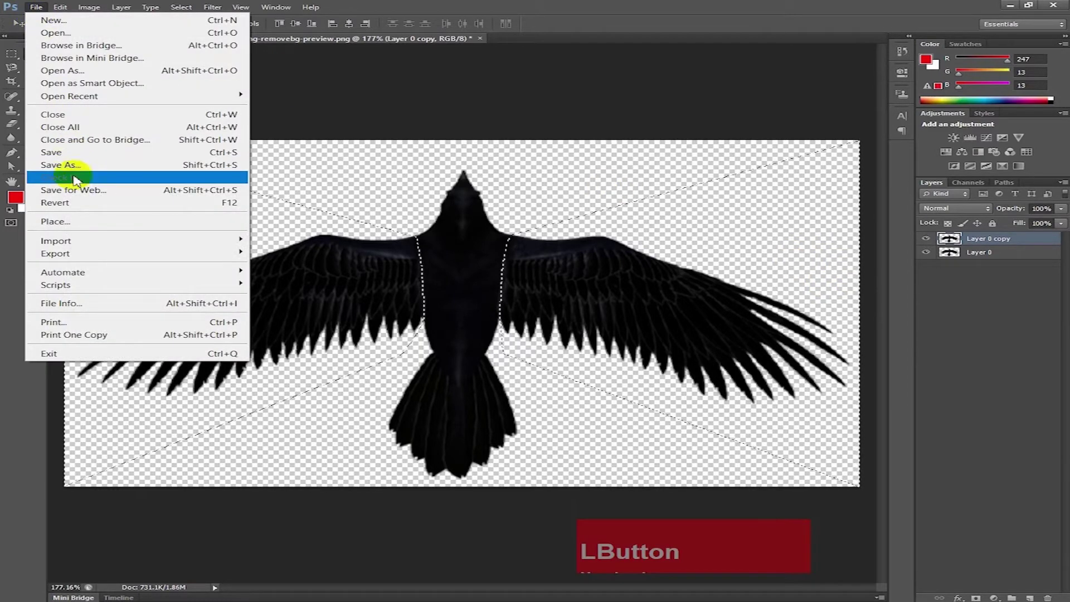
mouse_move(59, 7)
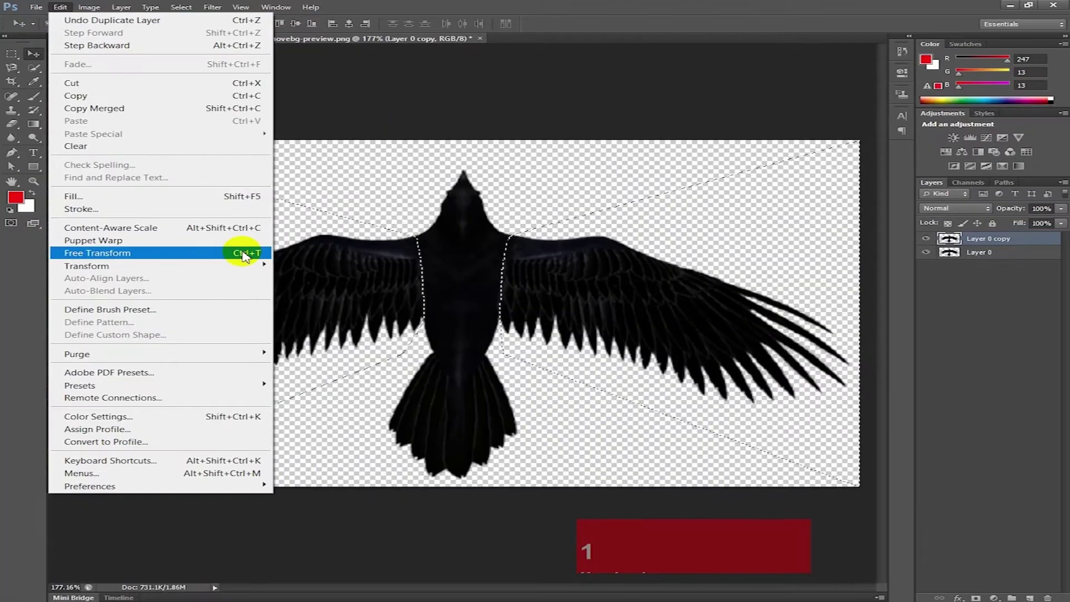
click(243, 255)
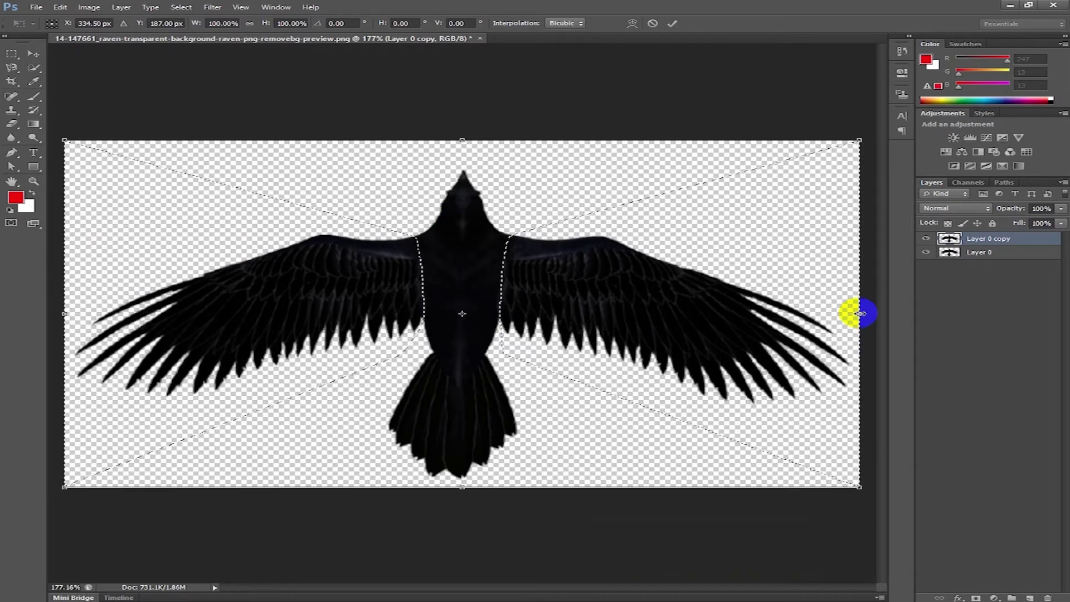
key(alt)
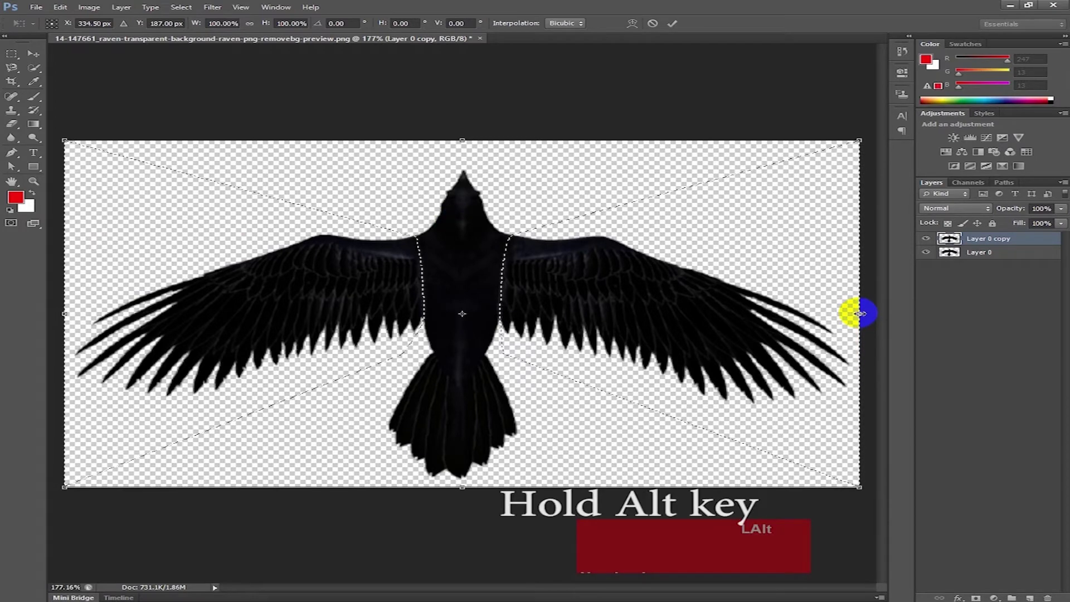
drag(862, 315, 818, 314)
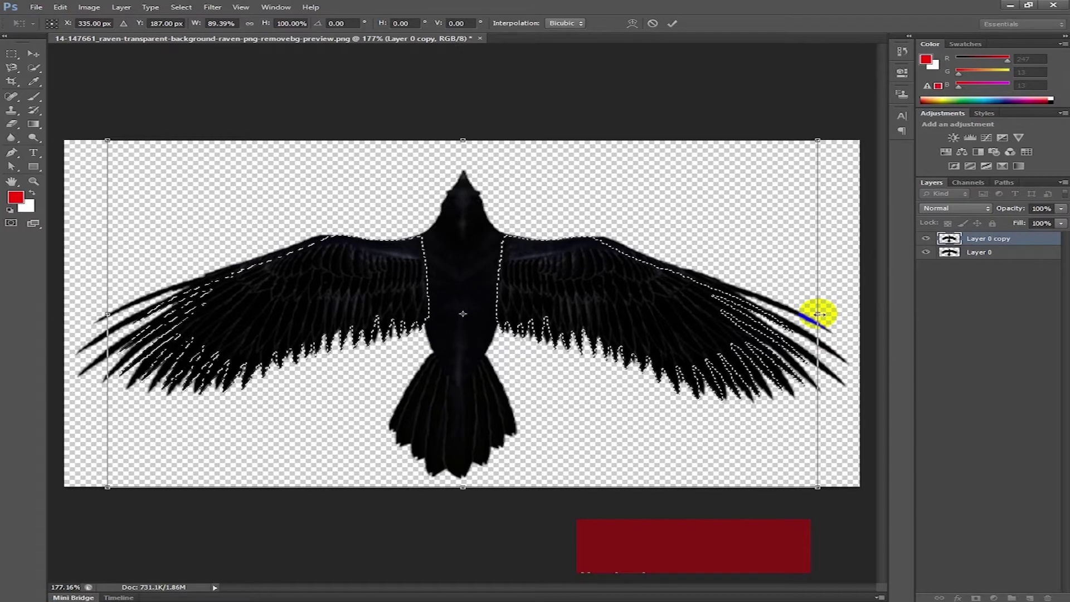
key(Return)
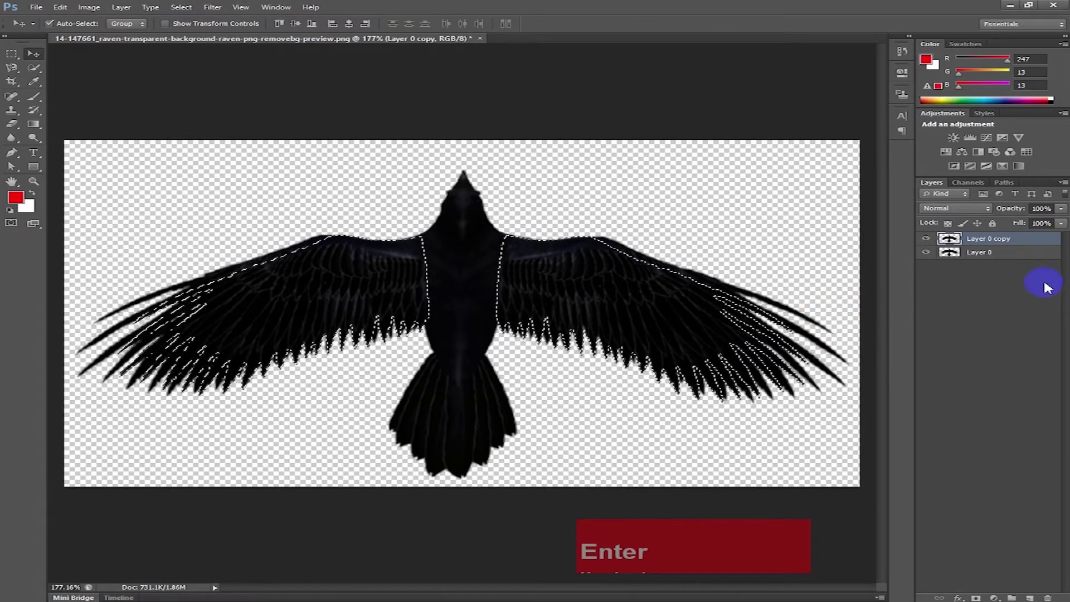
Step: Duplicate the Layer 0 copy layer with the narrowed wings
click(989, 241)
drag(988, 242, 1013, 580)
key(ctrl+1)
drag(953, 550, 986, 569)
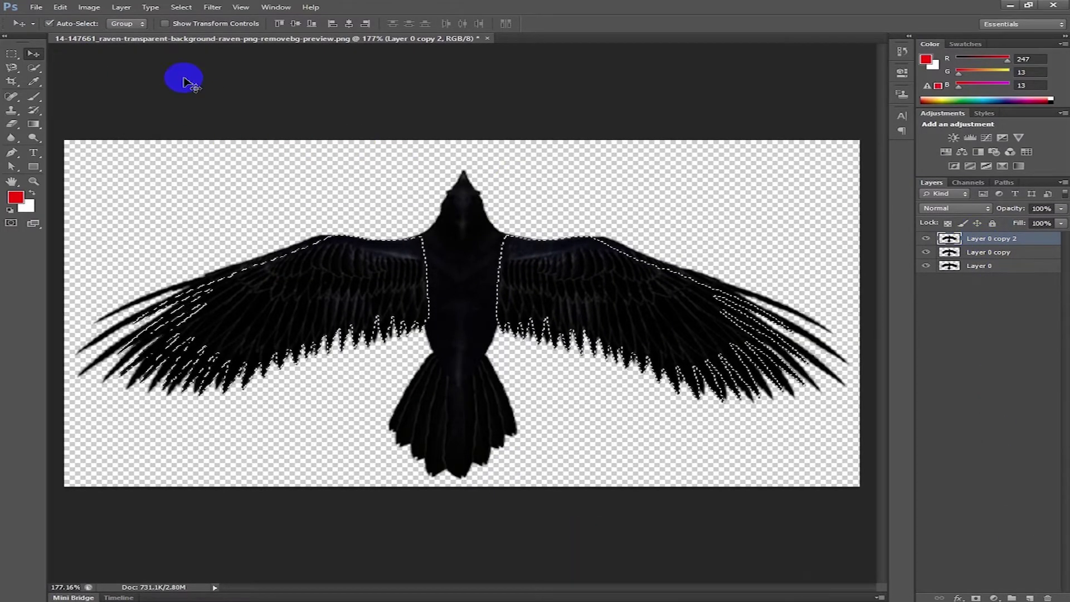
Step: Free-transform the selected wings on Layer 0 copy 2, narrowing them symmetrically about the centre to 85.15% width
key(ctrl+t)
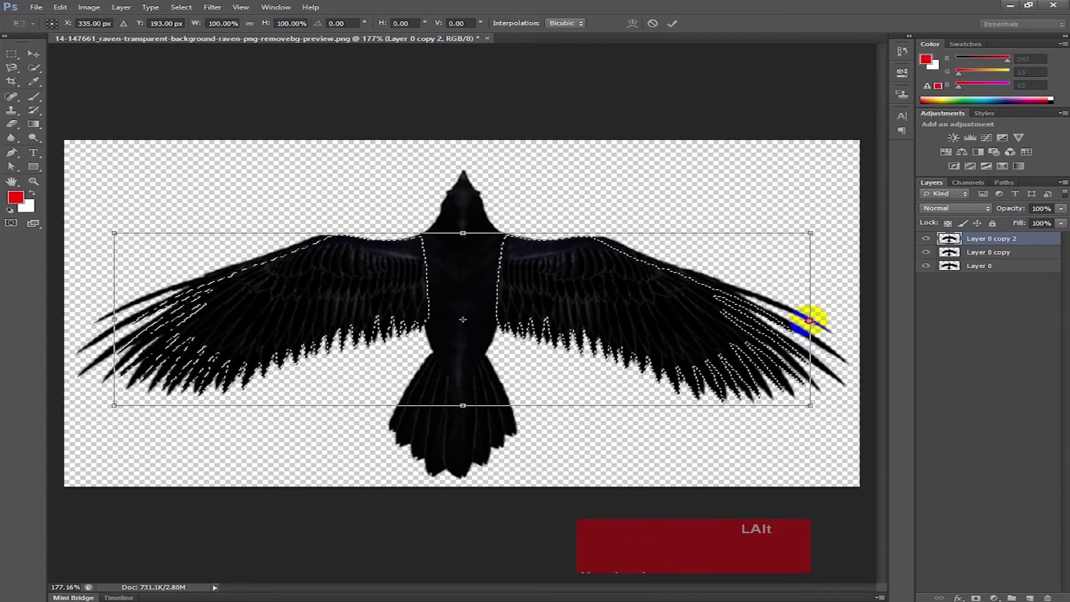
drag(809, 319, 763, 319)
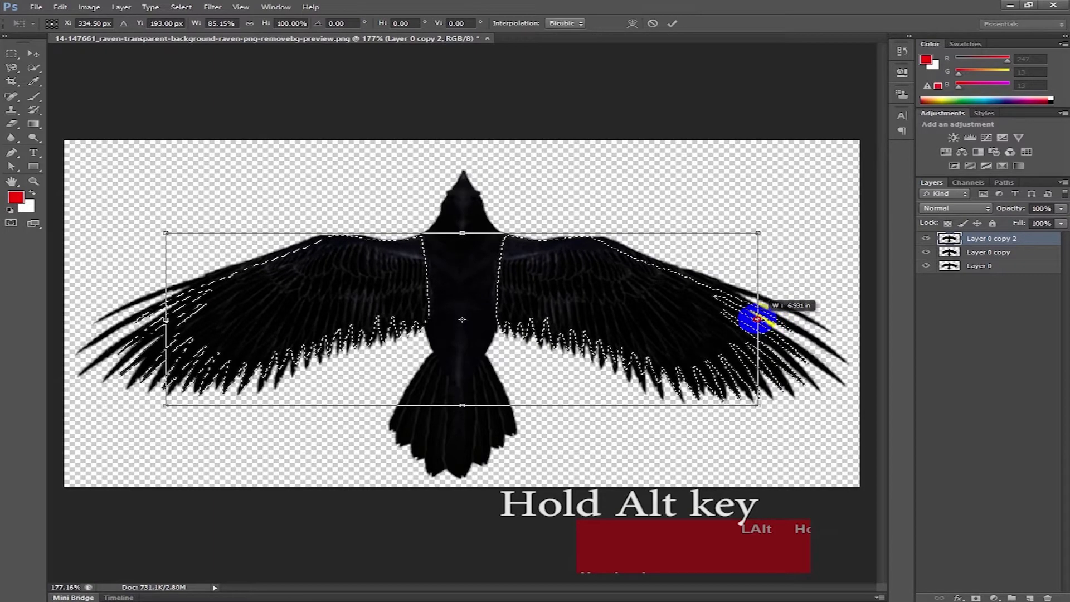
drag(757, 320, 758, 320)
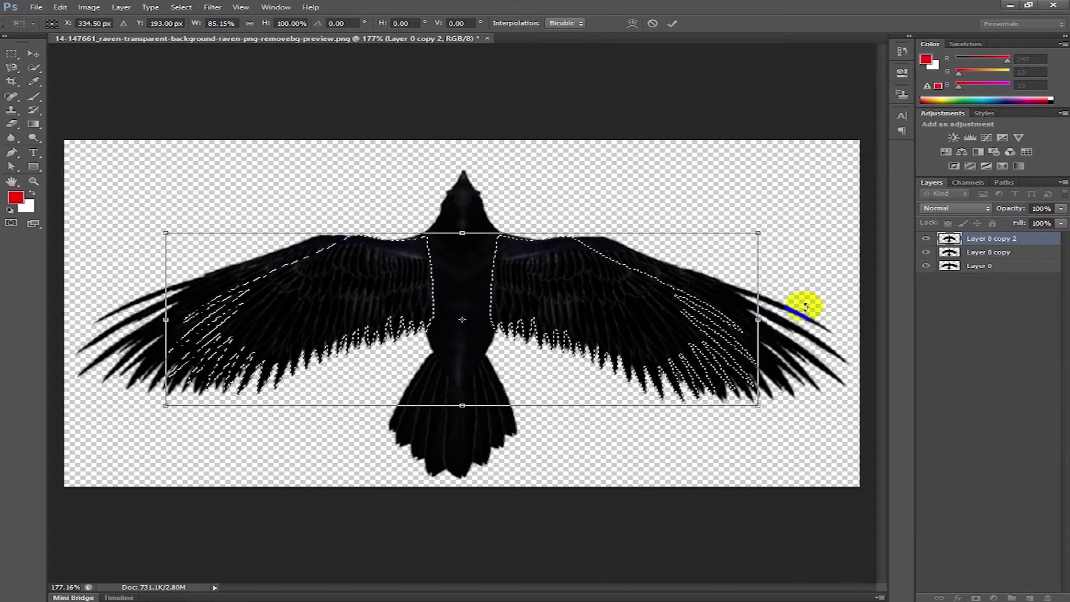
key(Return)
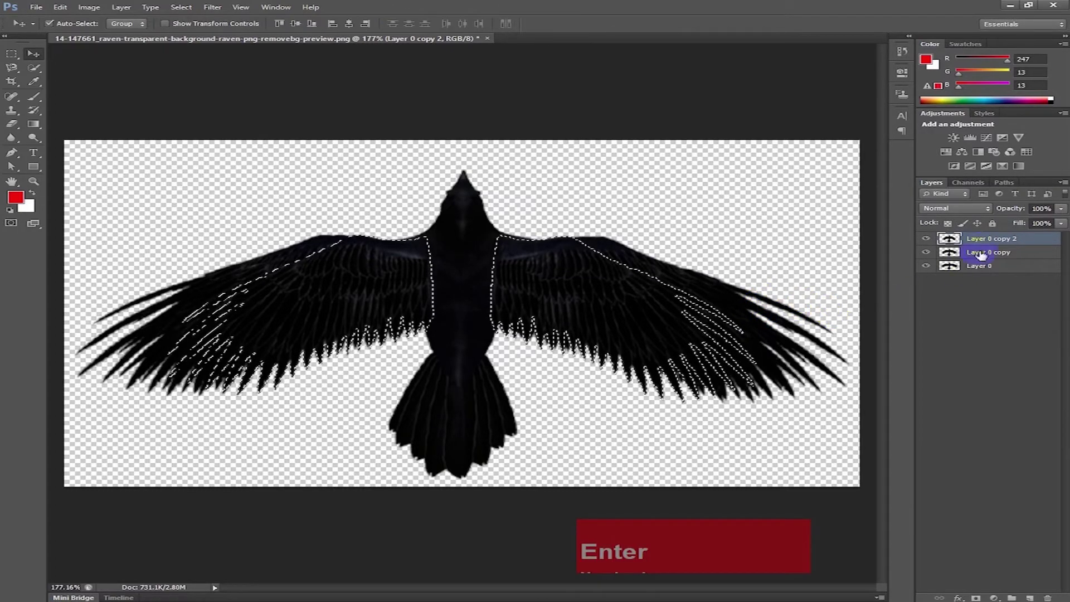
Step: Duplicate Layer 0 copy 2 and narrow the duplicate's selected wings symmetrically about the centre to 77.35% width
drag(987, 240, 1037, 595)
drag(1034, 595, 1032, 596)
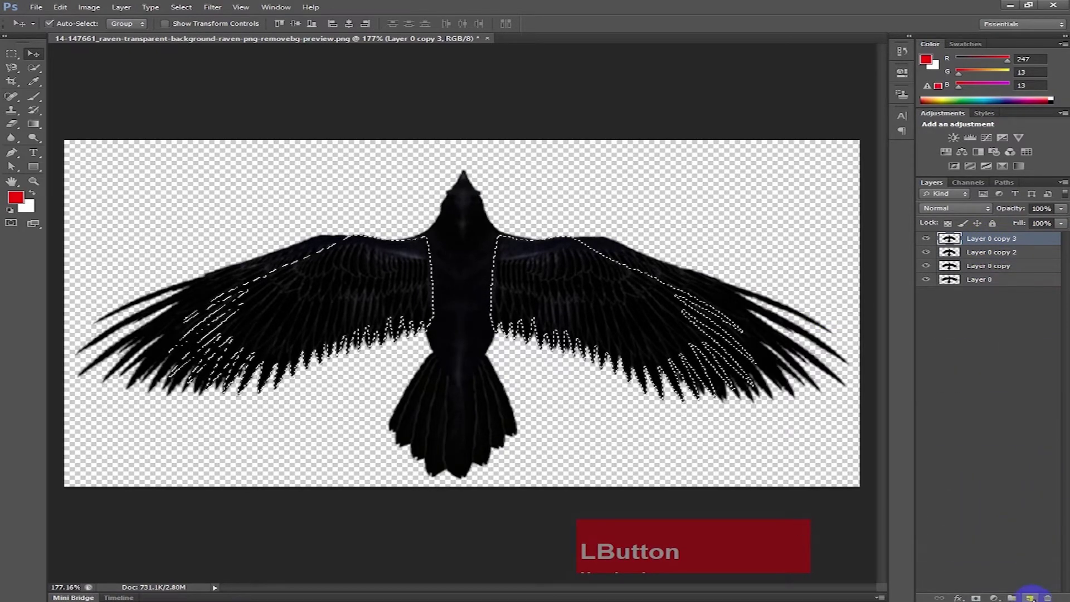
key(ctrl+t)
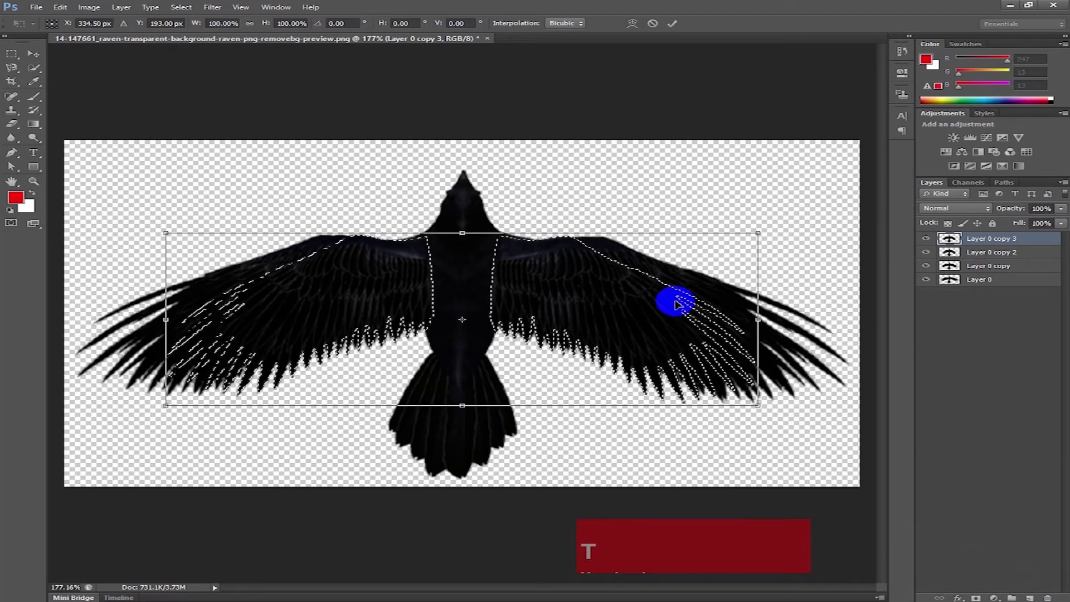
drag(758, 321, 691, 323)
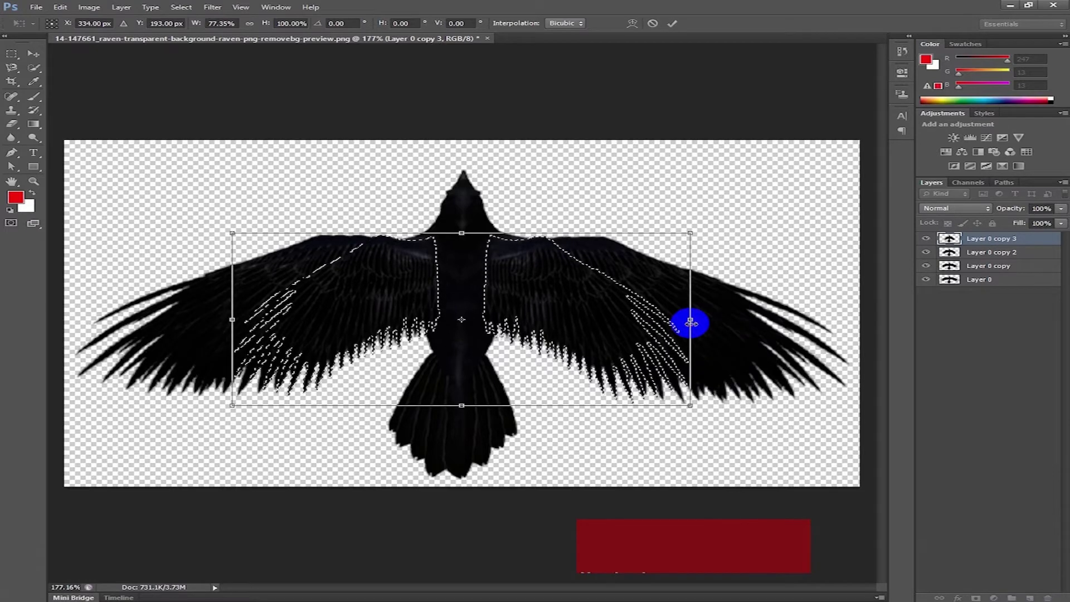
key(Return)
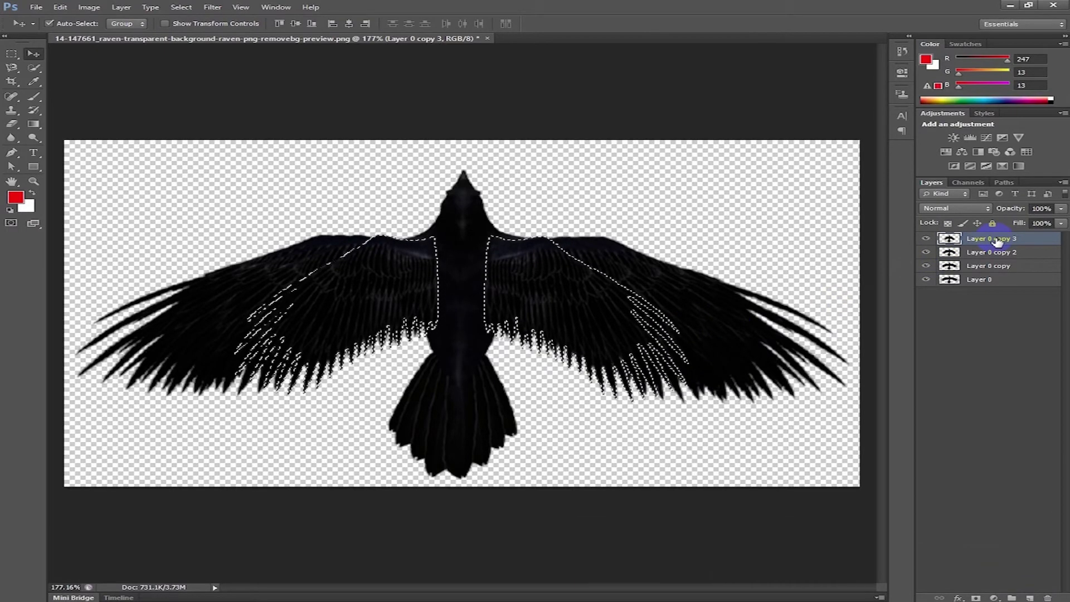
Step: Duplicate Layer 0 copy 3 and narrow the duplicate's selected wings symmetrically about the centre to 59.84% width
drag(993, 244, 1030, 595)
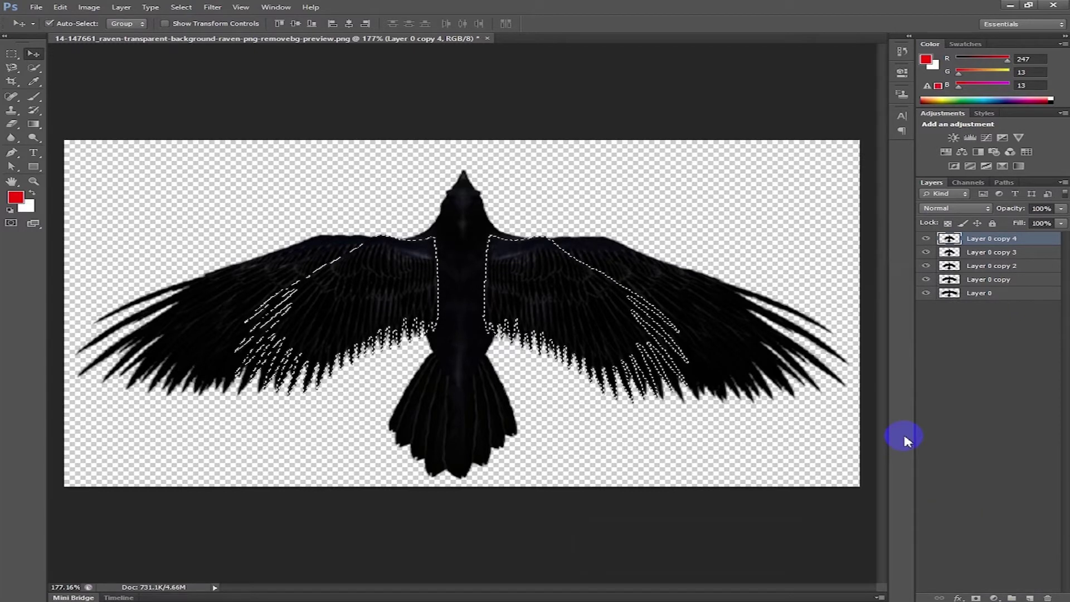
key(ctrl+t)
drag(691, 319, 598, 329)
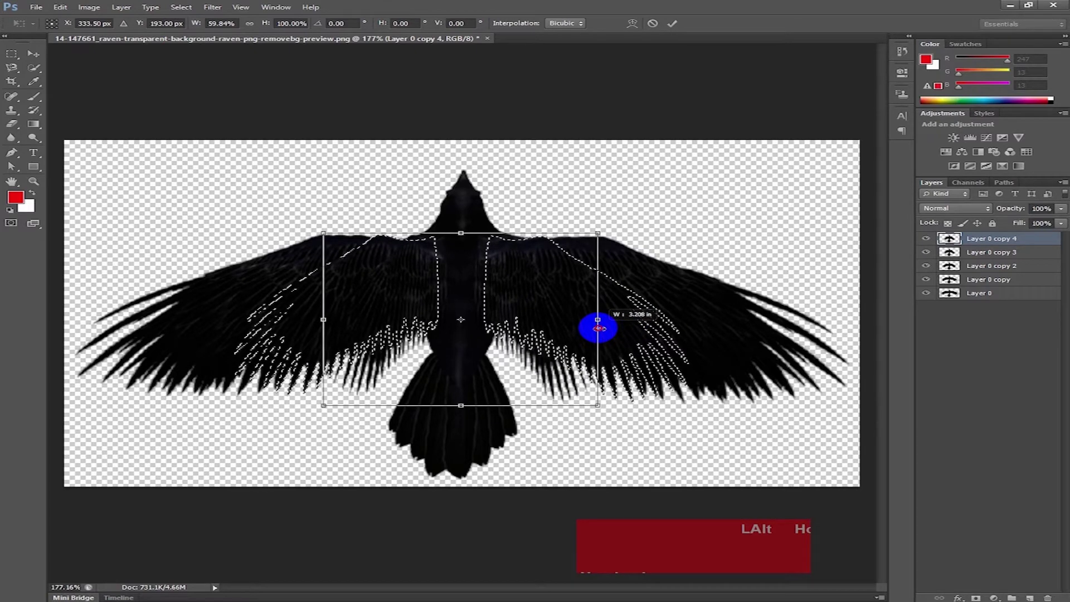
key(Return)
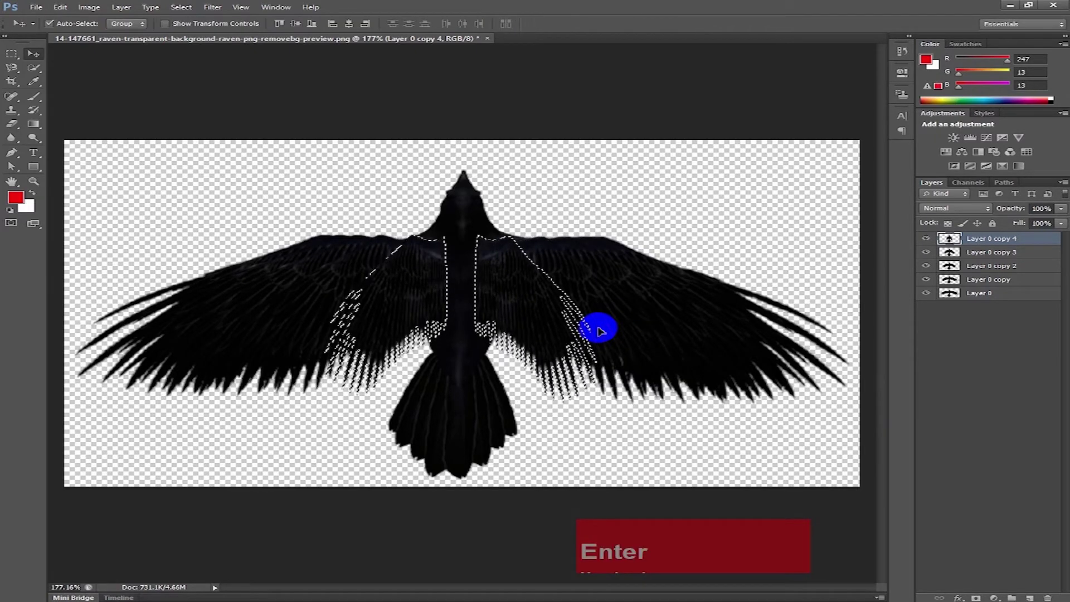
Step: Duplicate Layer 0 copy 4, narrow the duplicate's selected wings symmetrically to 71.00% width, and clear the selection
drag(976, 238, 1030, 598)
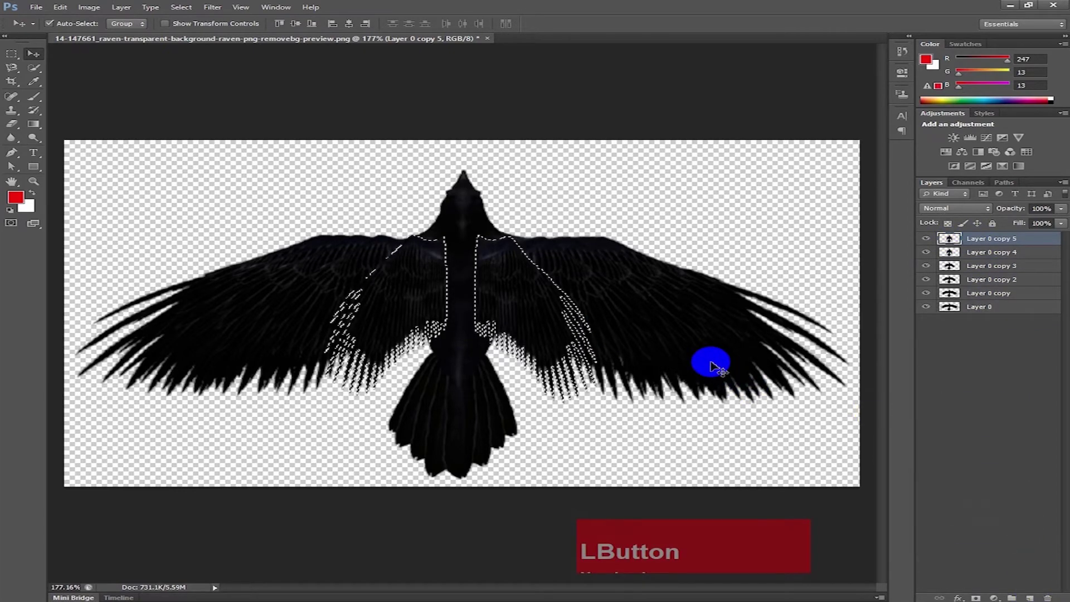
key(ctrl+t)
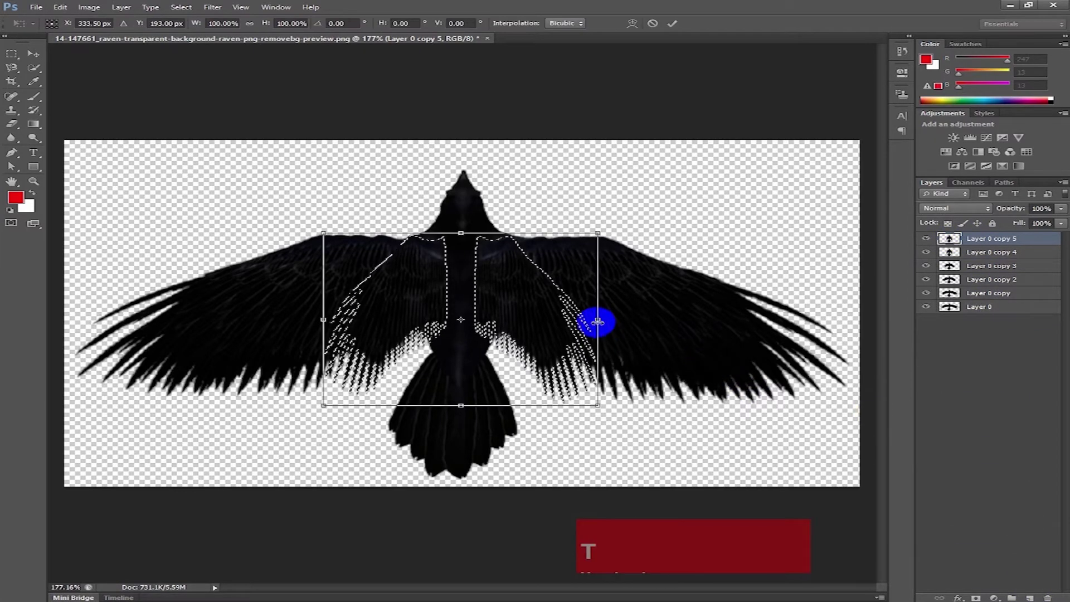
drag(598, 320, 558, 321)
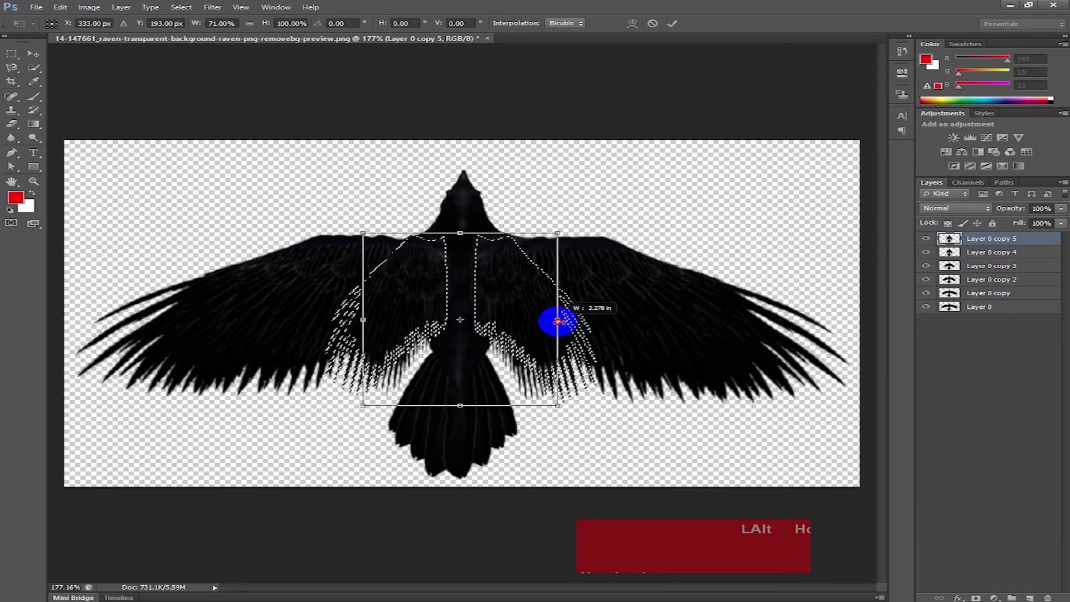
key(Return)
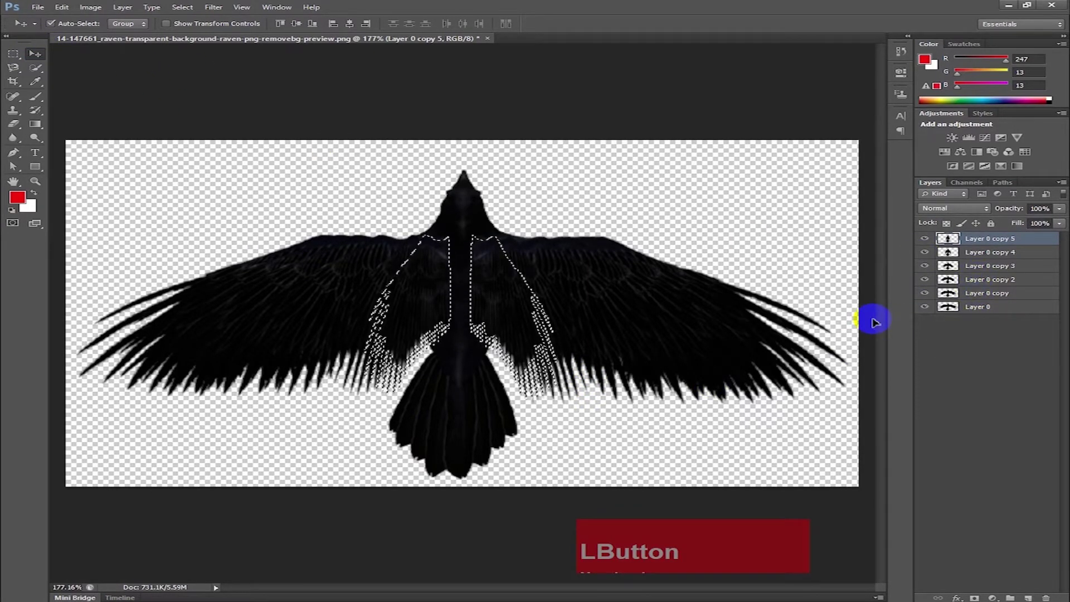
key(ctrl+d)
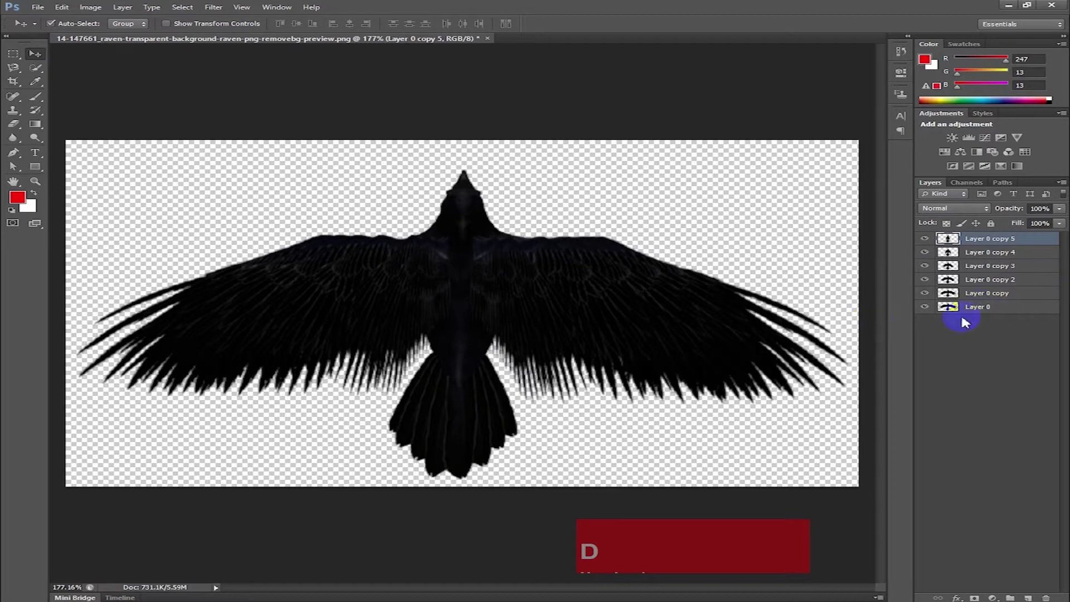
Step: Rename Layer 0 as 1 and Layer 0 copy as 2
click(978, 309)
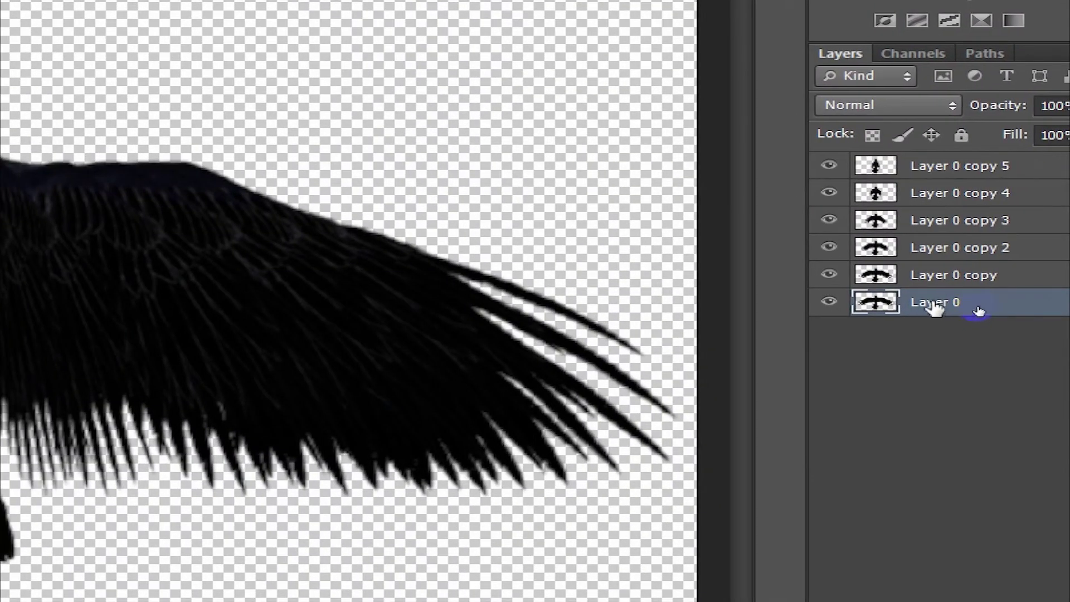
double_click(979, 310)
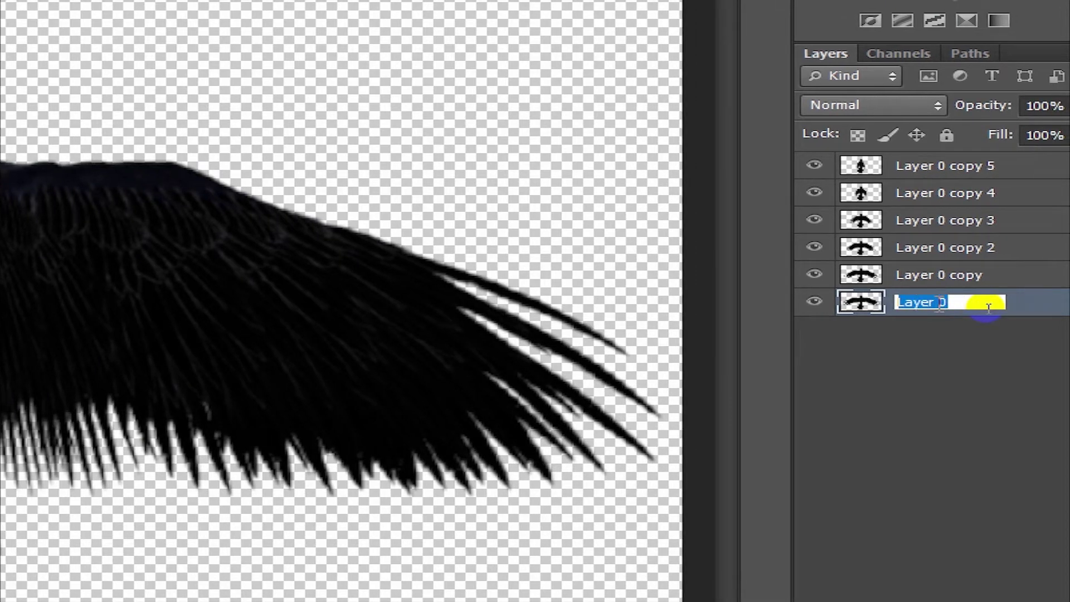
text(1)
key(Return)
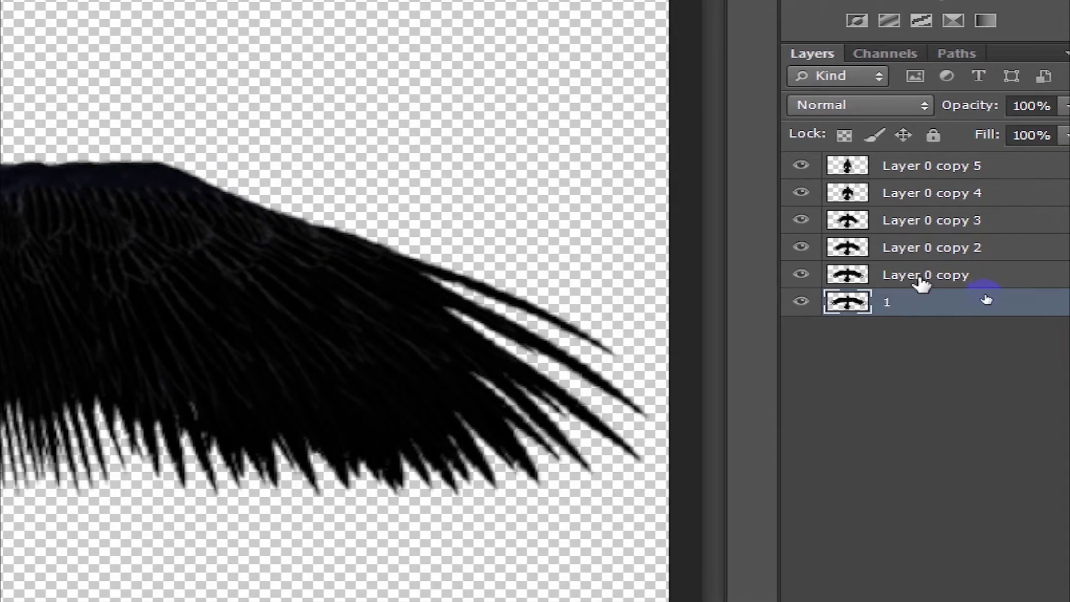
double_click(921, 276)
text(2)
key(Return)
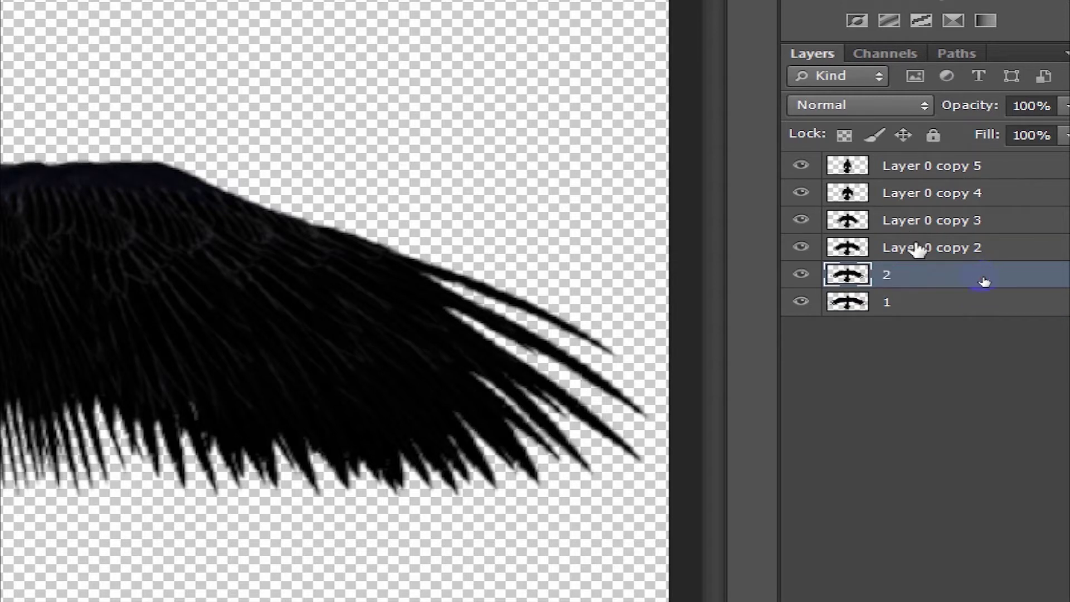
Step: Rename Layer 0 copy 2 as 3 and Layer 0 copy 3 as 4
double_click(917, 248)
text(3)
key(Return)
double_click(917, 221)
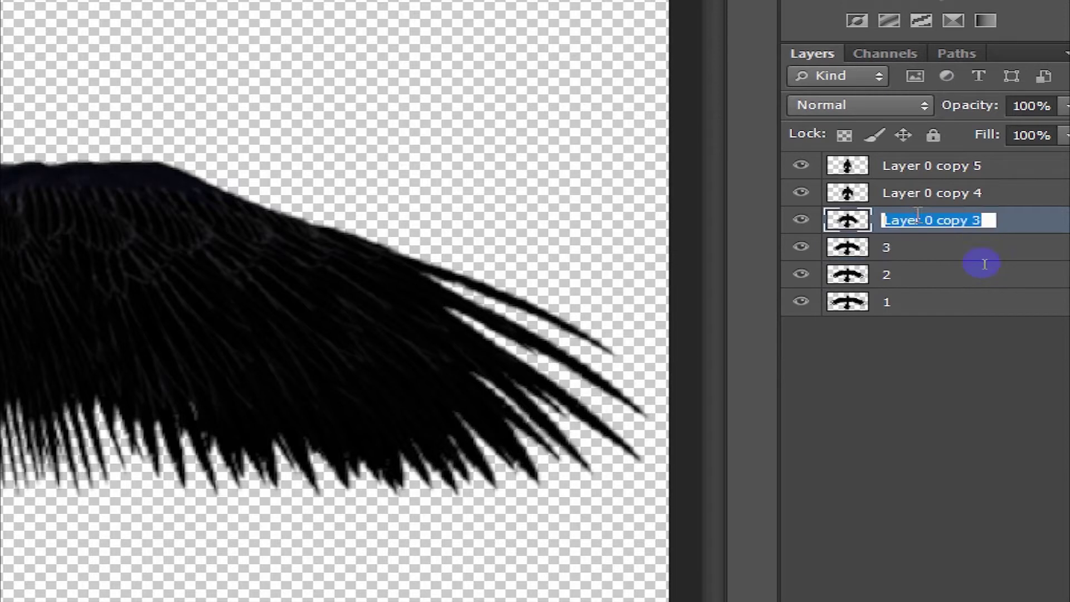
text(4)
key(Return)
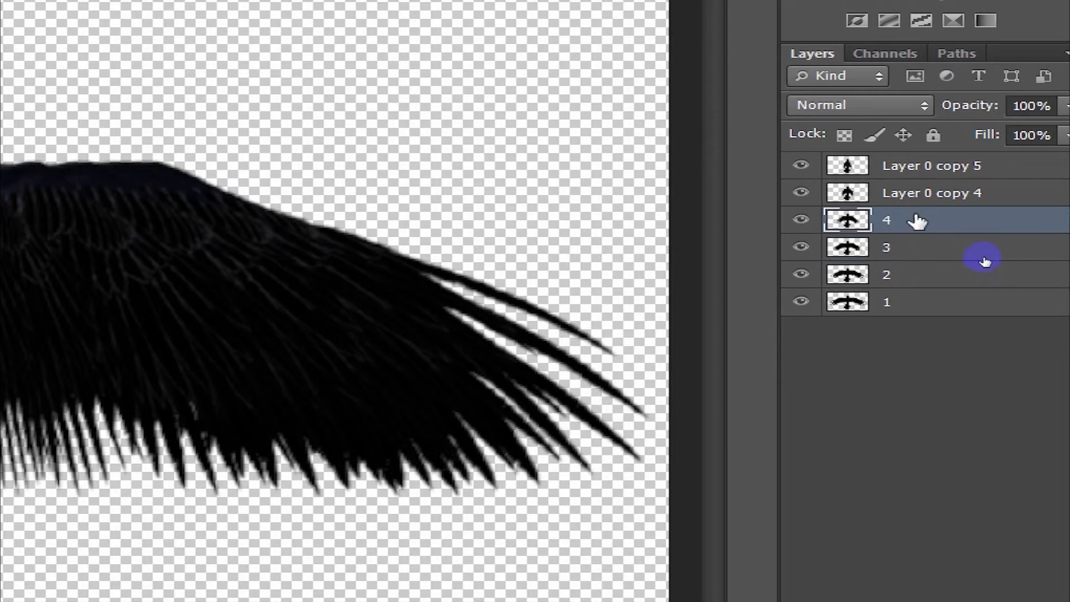
Step: Rename Layer 0 copy 4 as 5 and Layer 0 copy 5 as 6
double_click(918, 189)
text(5)
key(Return)
double_click(922, 167)
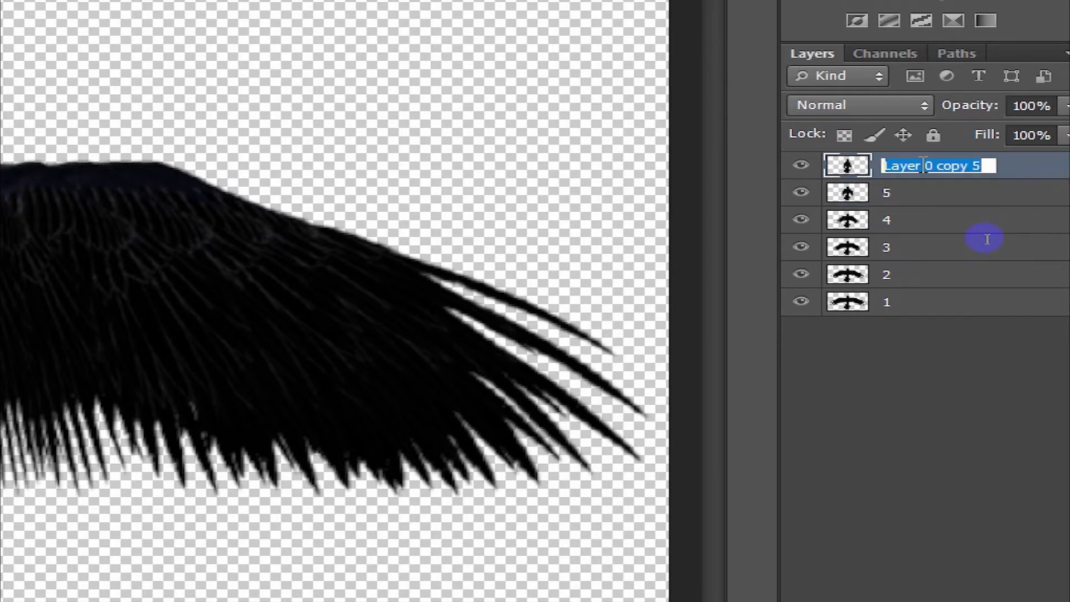
text(6)
key(Return)
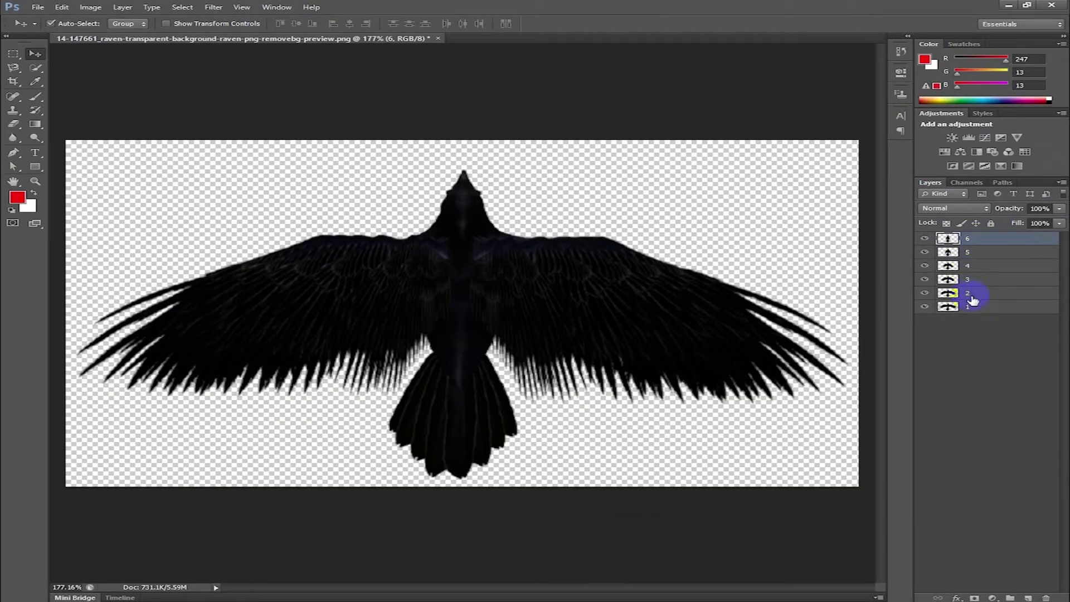
Step: Hide layers 2 to 6 so only layer 1 shows, and make layer 1 the active layer
click(972, 308)
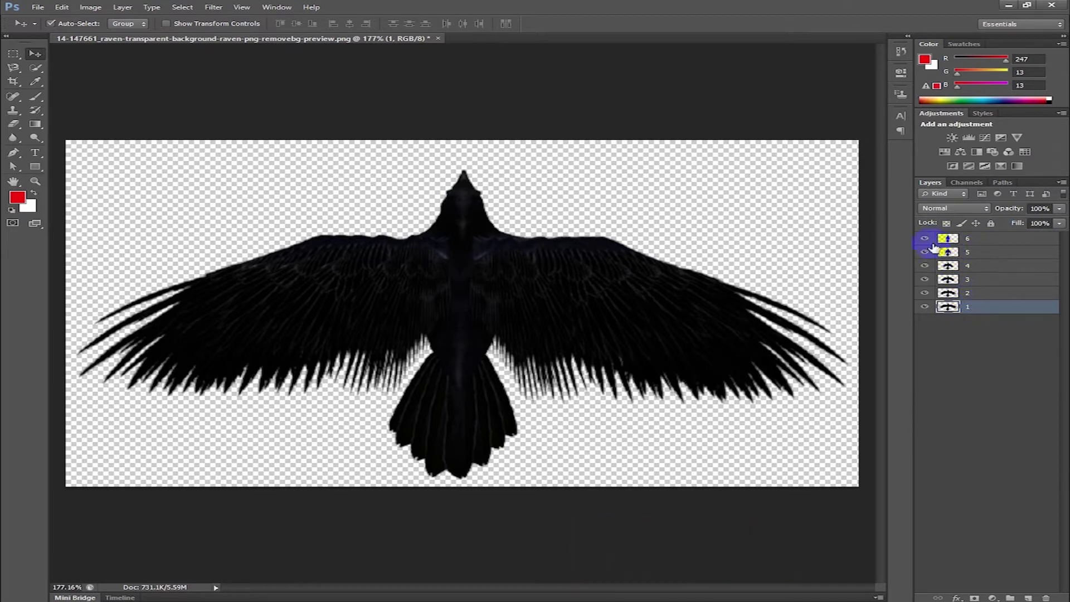
drag(927, 243, 929, 294)
click(927, 294)
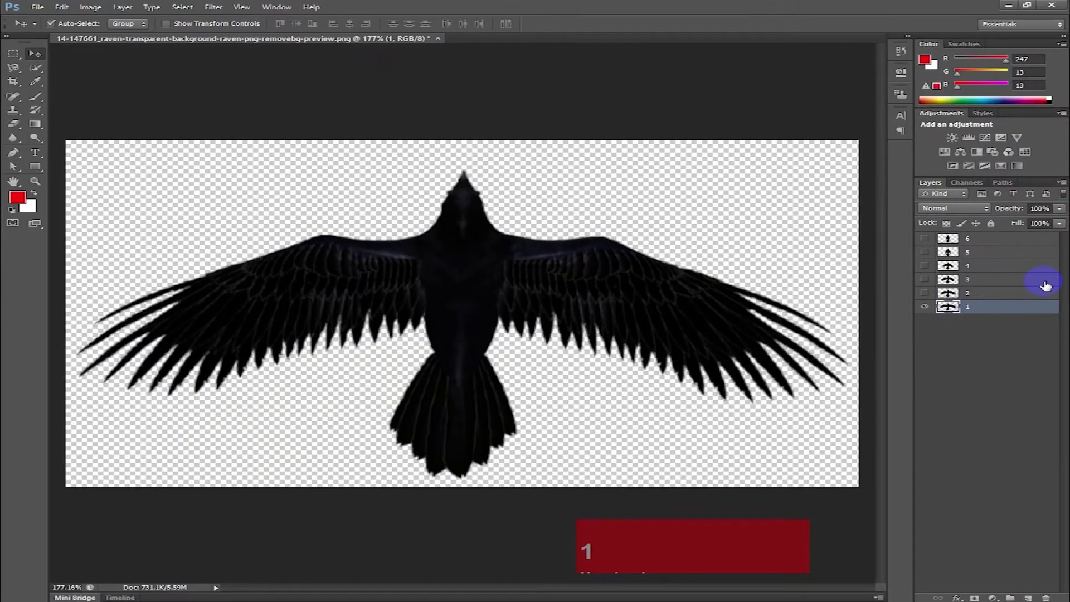
click(992, 309)
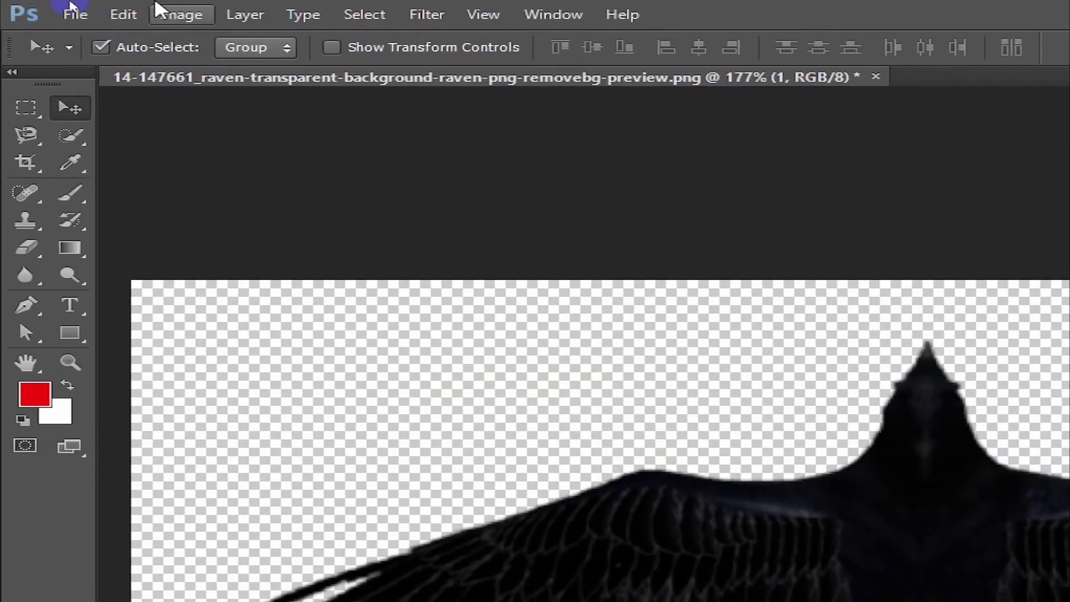
Step: Set up a Save for Web export of layer 1 using the PNG-24 preset and format with Transparency enabled
click(76, 15)
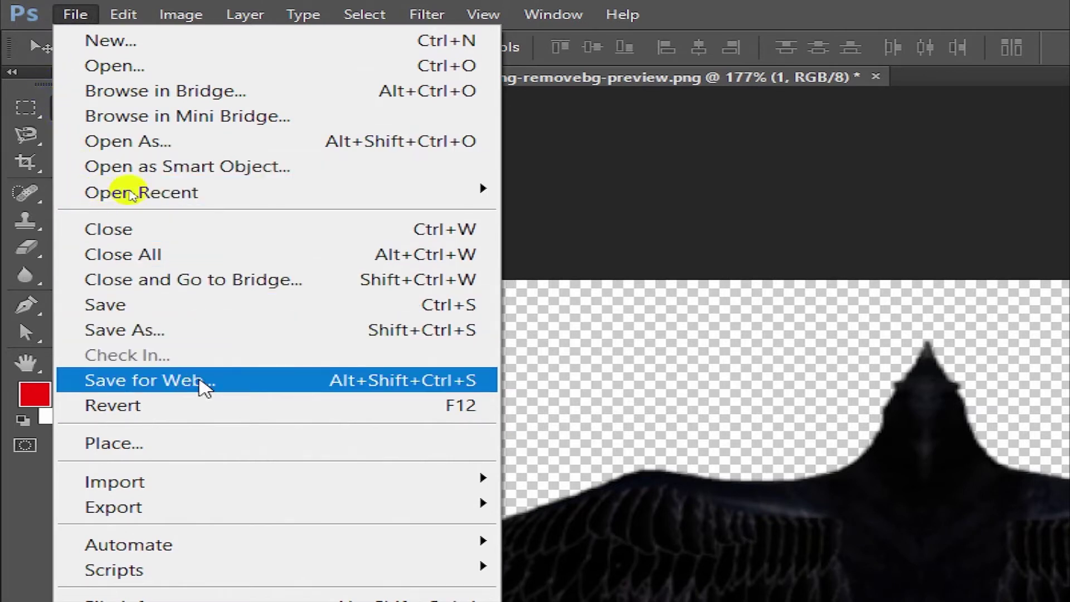
click(394, 380)
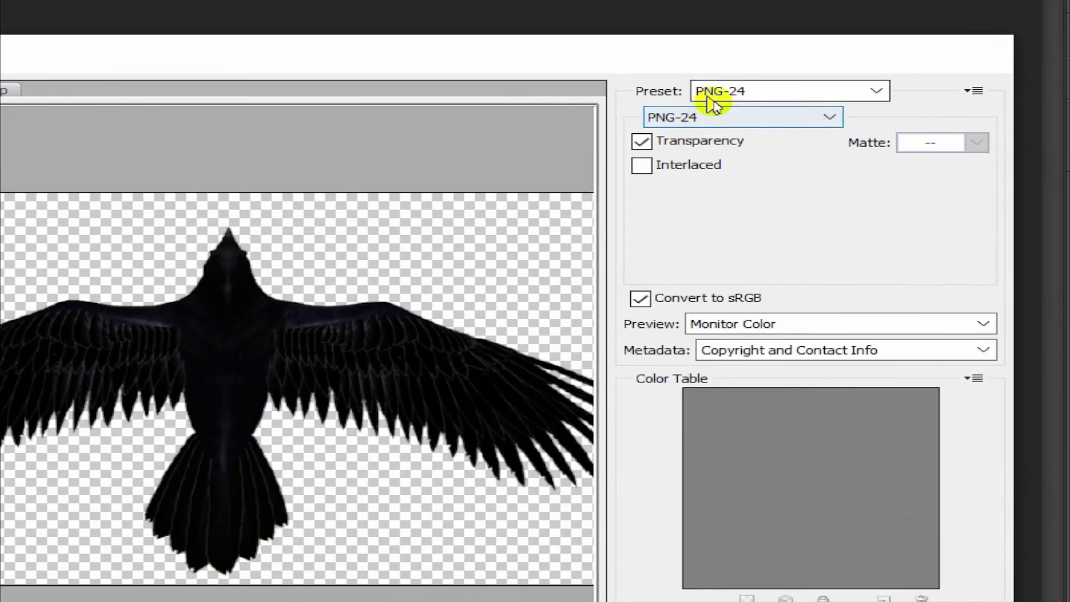
click(883, 94)
click(712, 325)
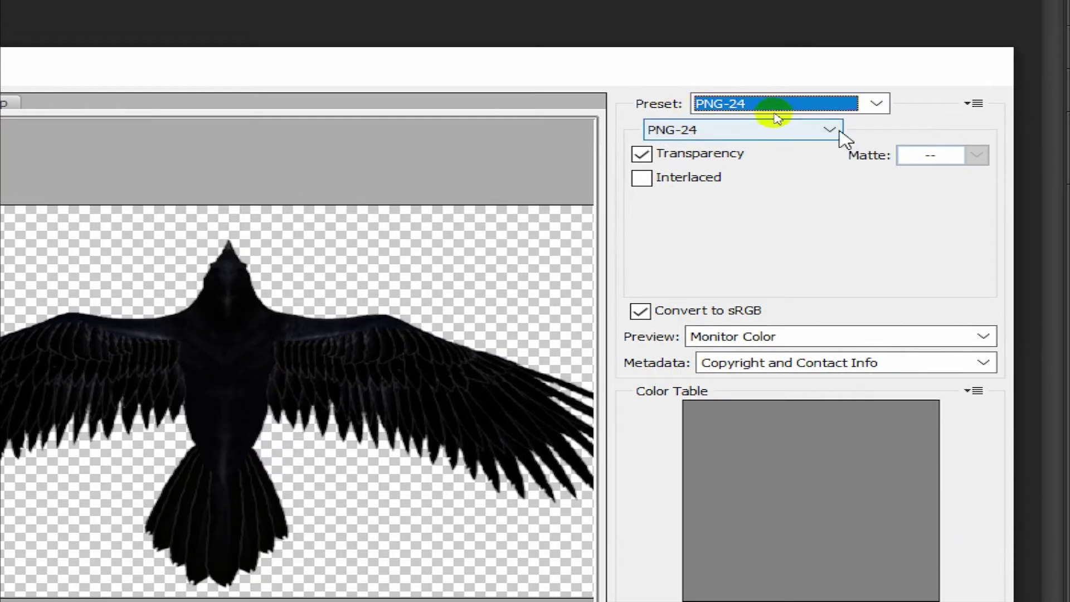
click(830, 117)
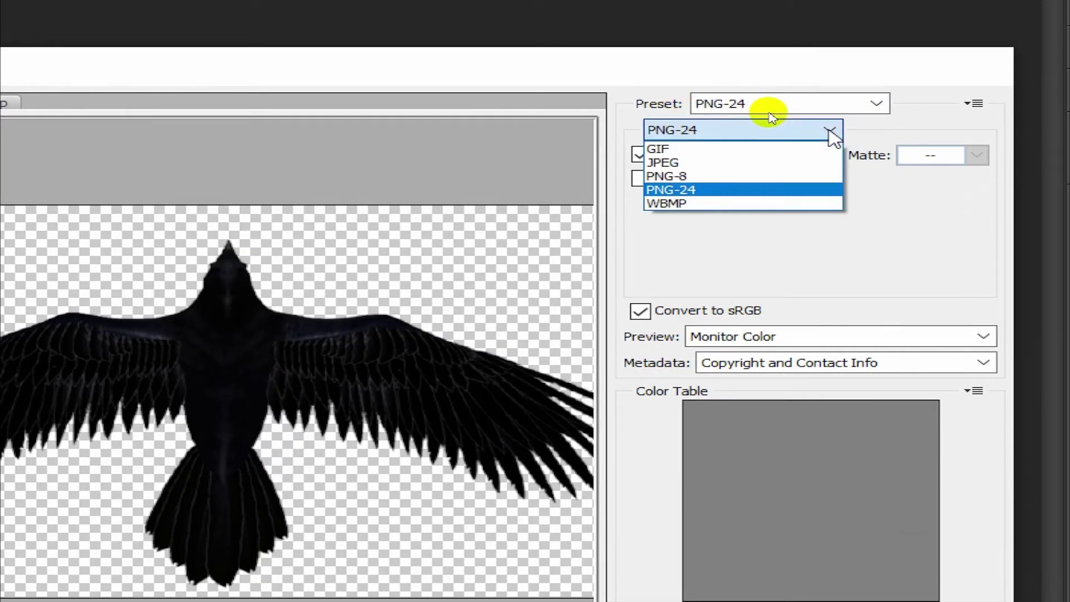
click(670, 190)
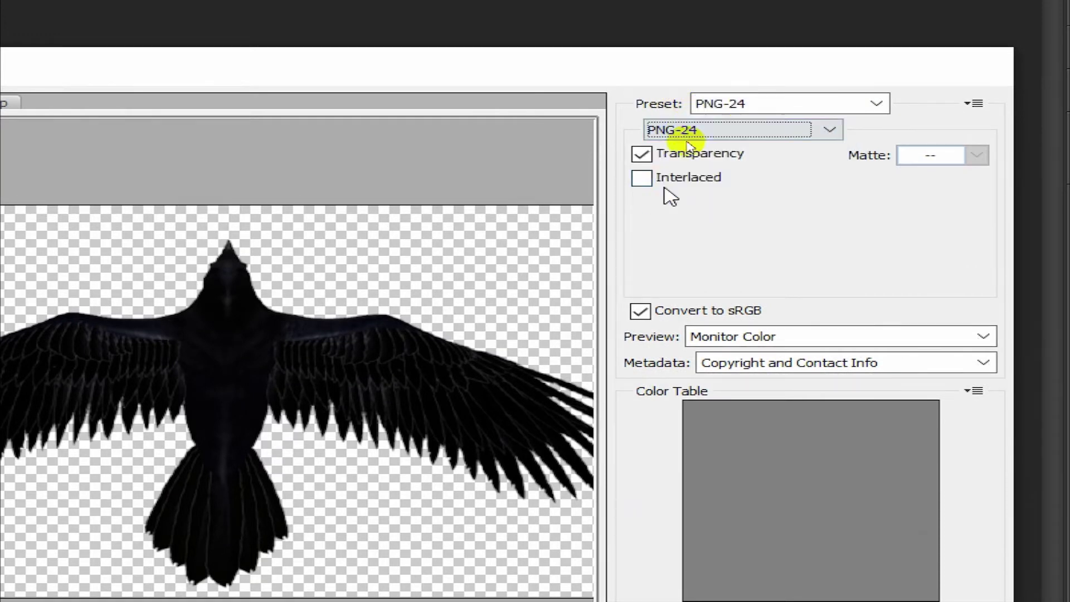
click(641, 155)
click(641, 155)
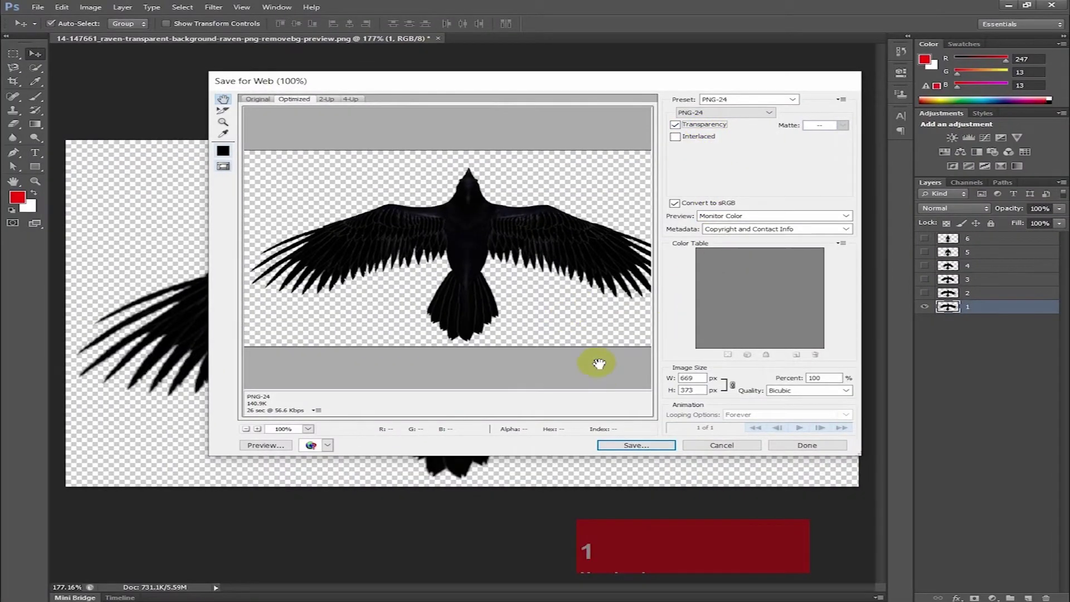
Step: Save the layer 1 PNG-24 export in the Bird folder under the file name 1
click(635, 445)
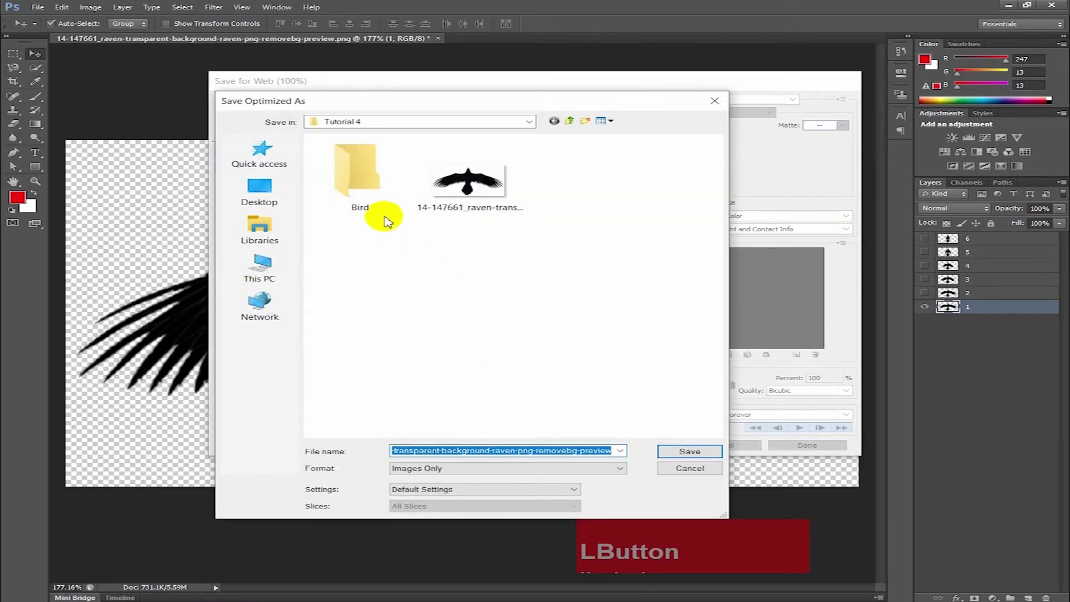
click(360, 185)
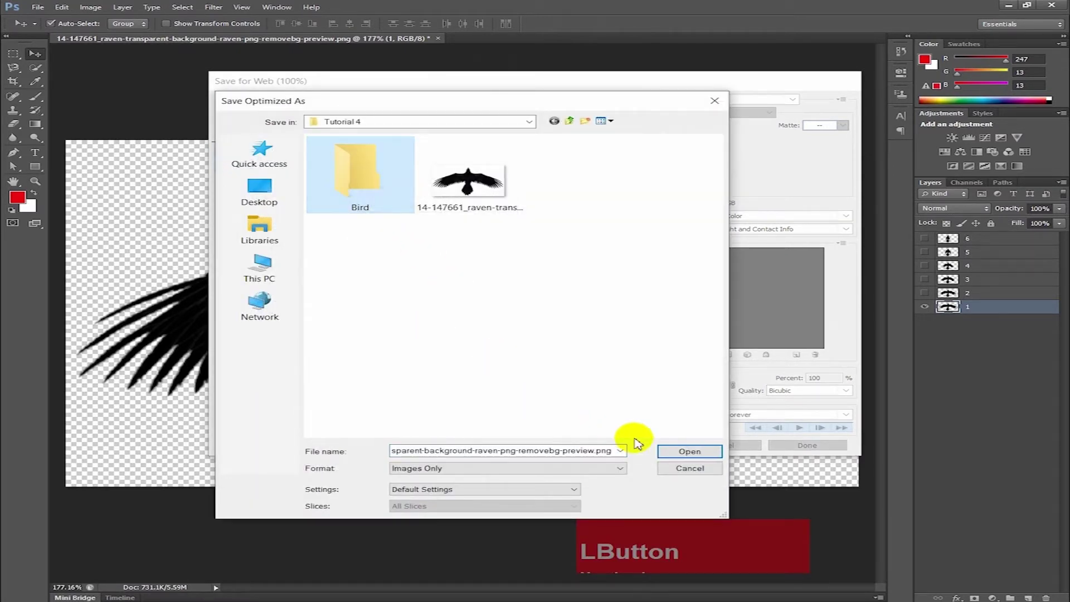
click(663, 451)
click(601, 450)
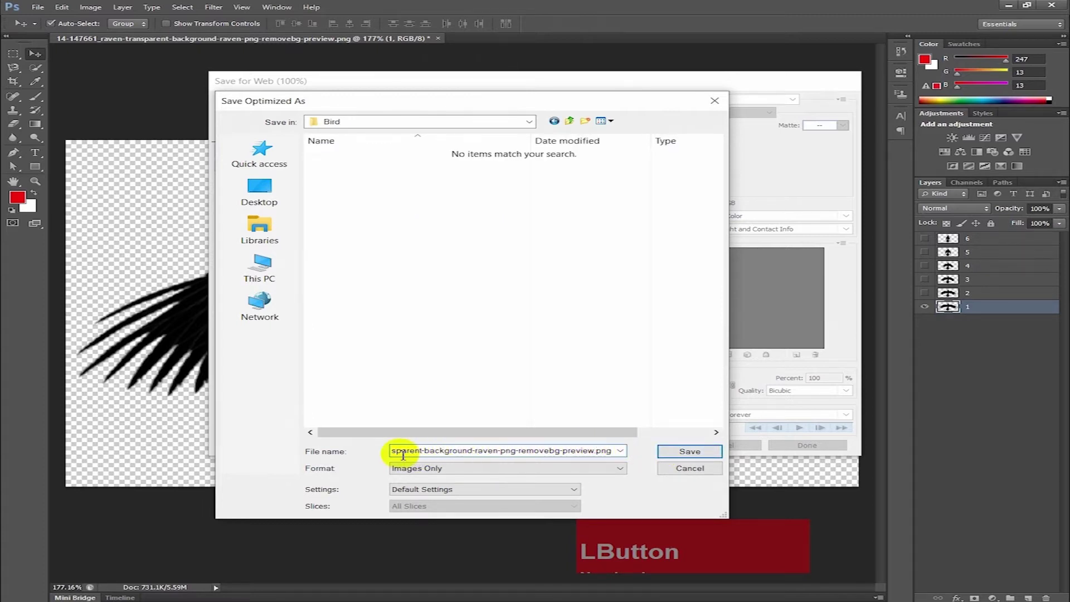
drag(391, 451, 624, 452)
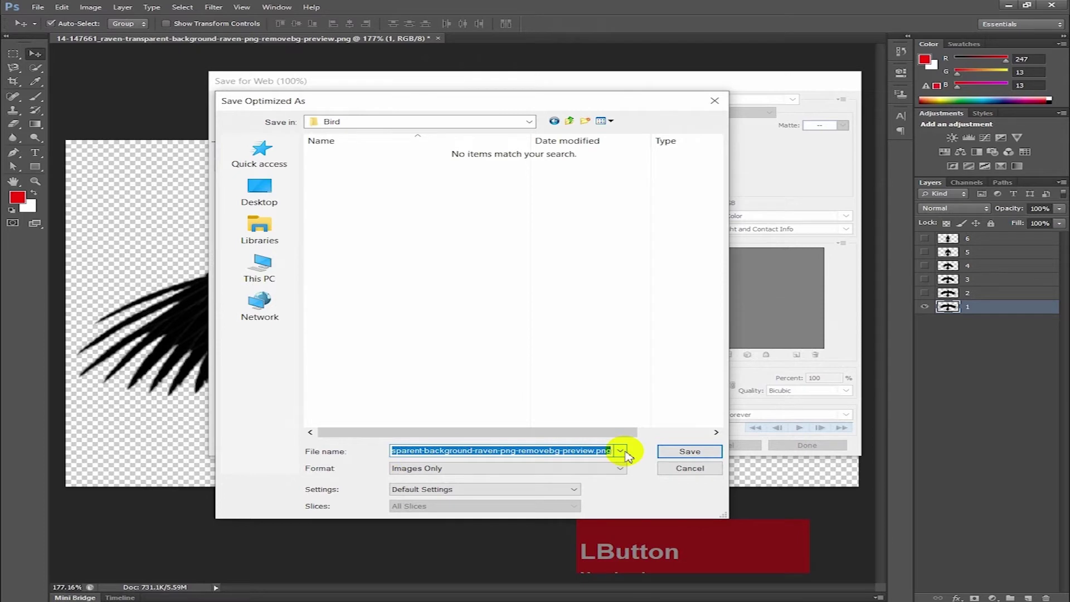
key(Delete)
drag(488, 451, 370, 450)
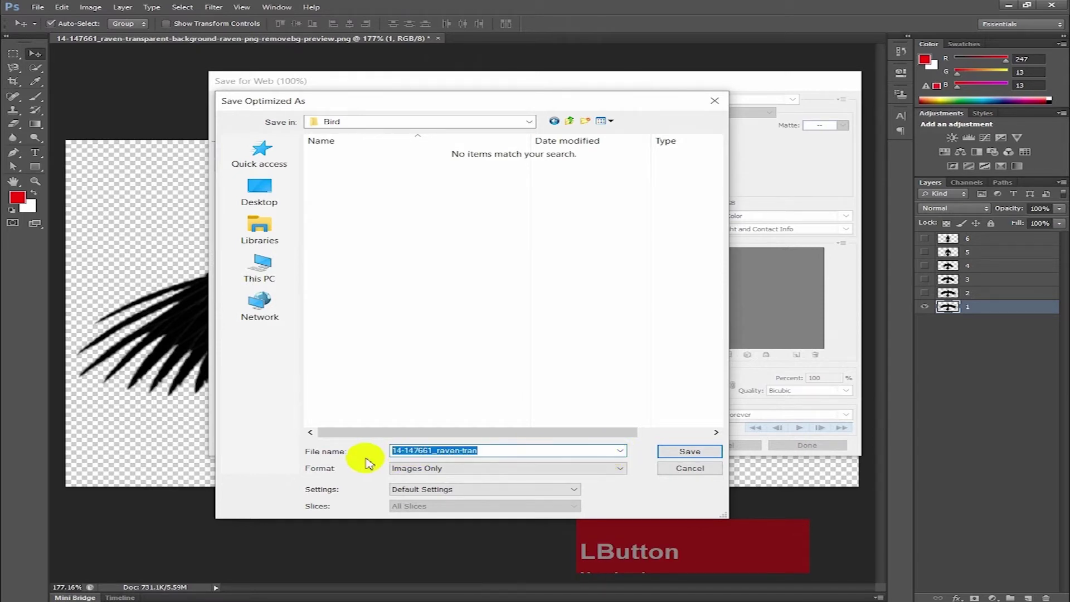
key(Delete)
text(1)
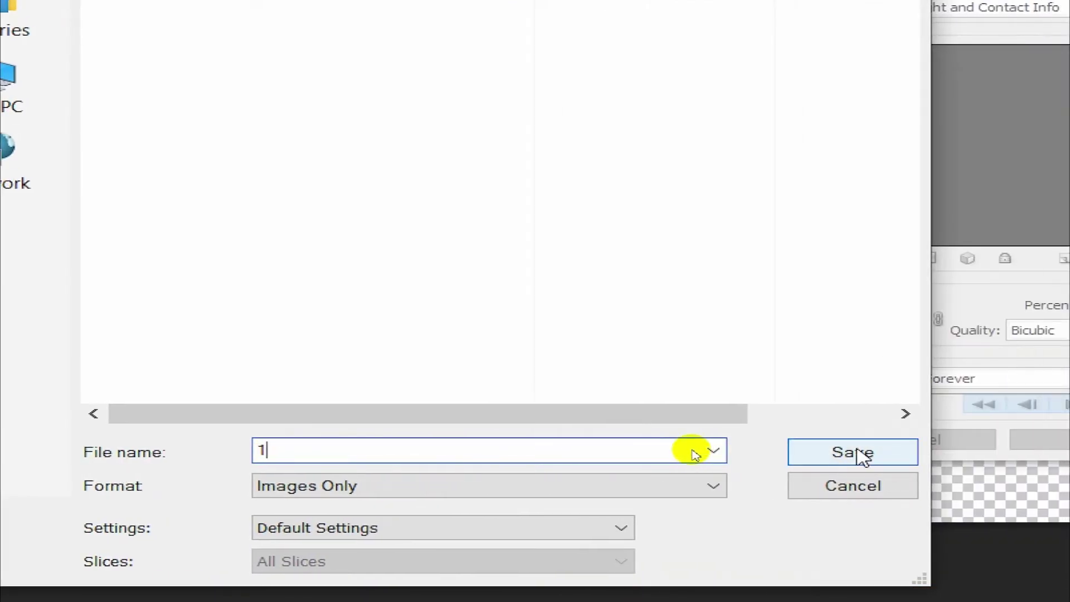
click(863, 457)
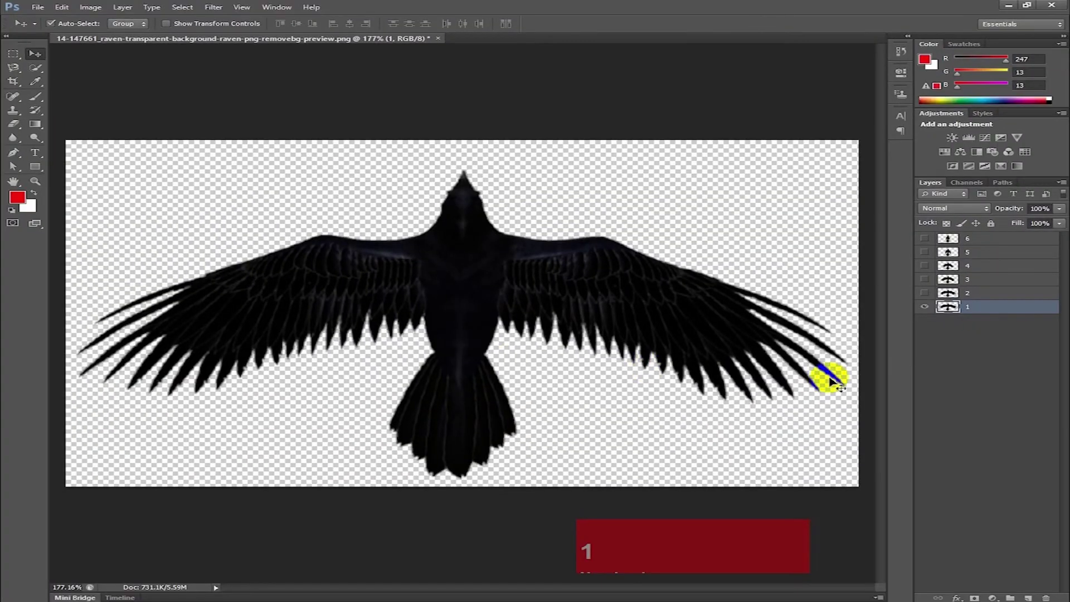
Step: Select and show only layer 2, and export it with Save for Web as PNG-24 file 2 in the Bird folder
click(970, 296)
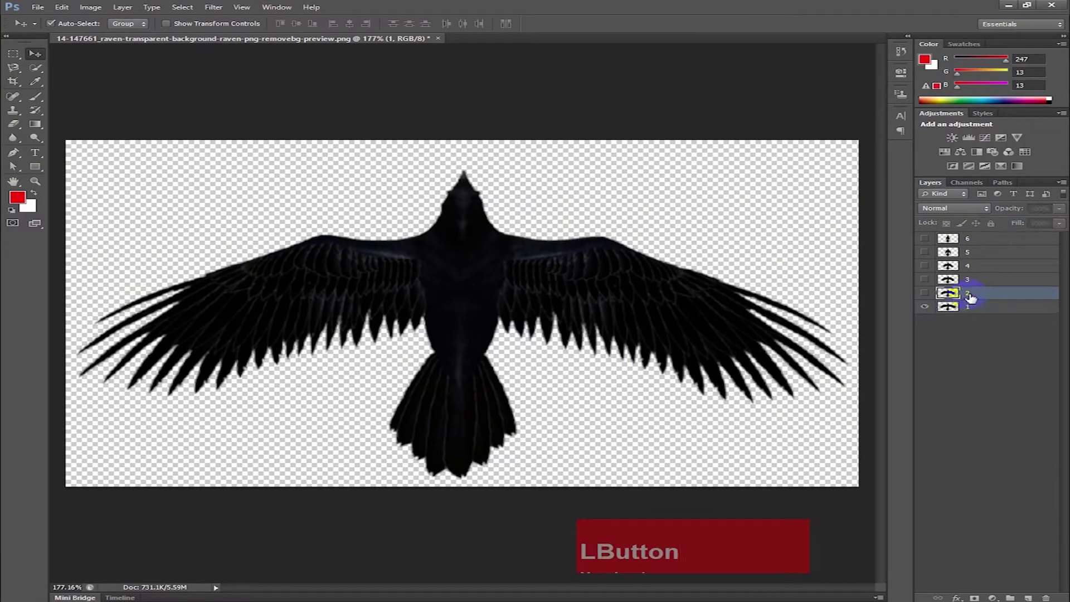
click(926, 307)
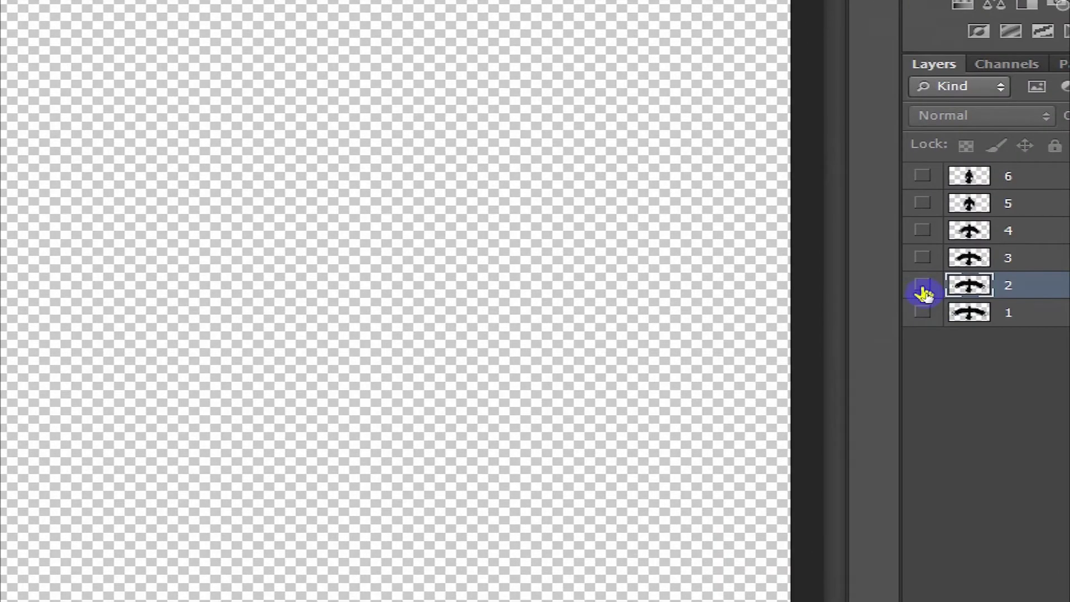
click(923, 289)
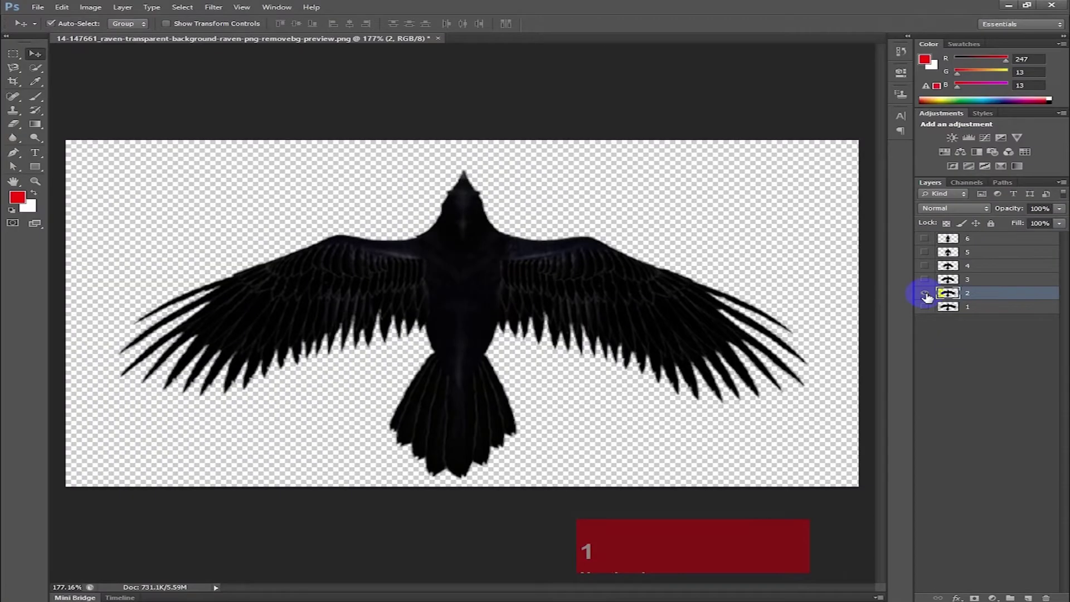
click(38, 7)
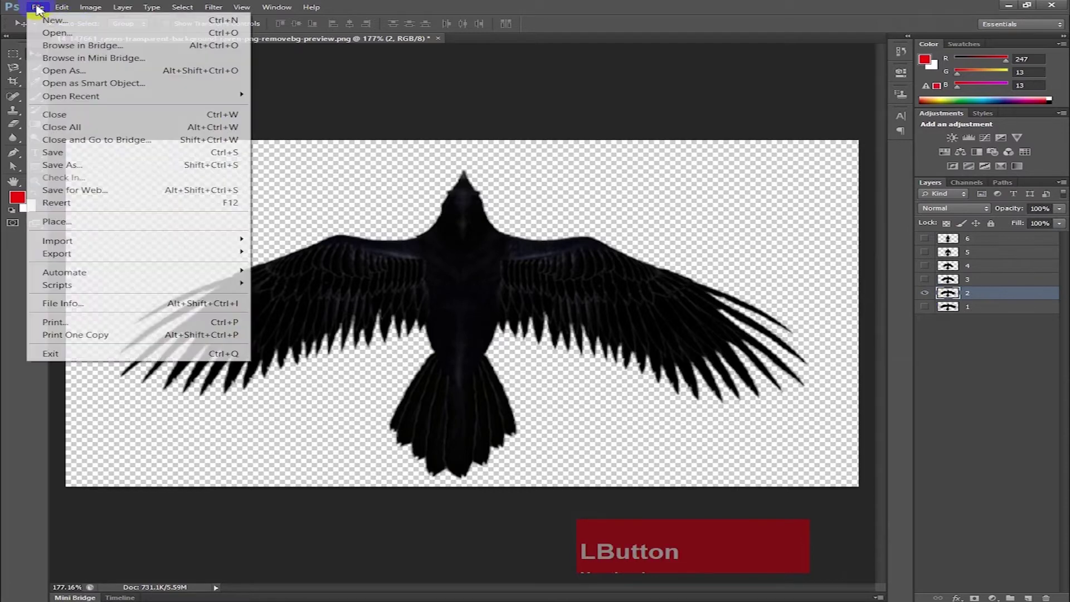
click(124, 189)
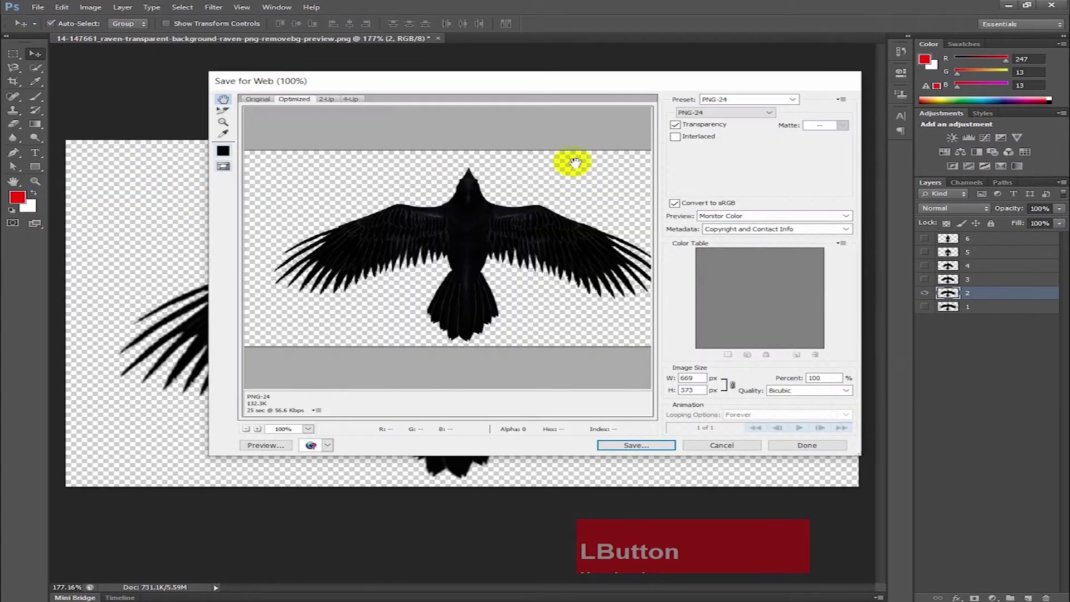
click(653, 447)
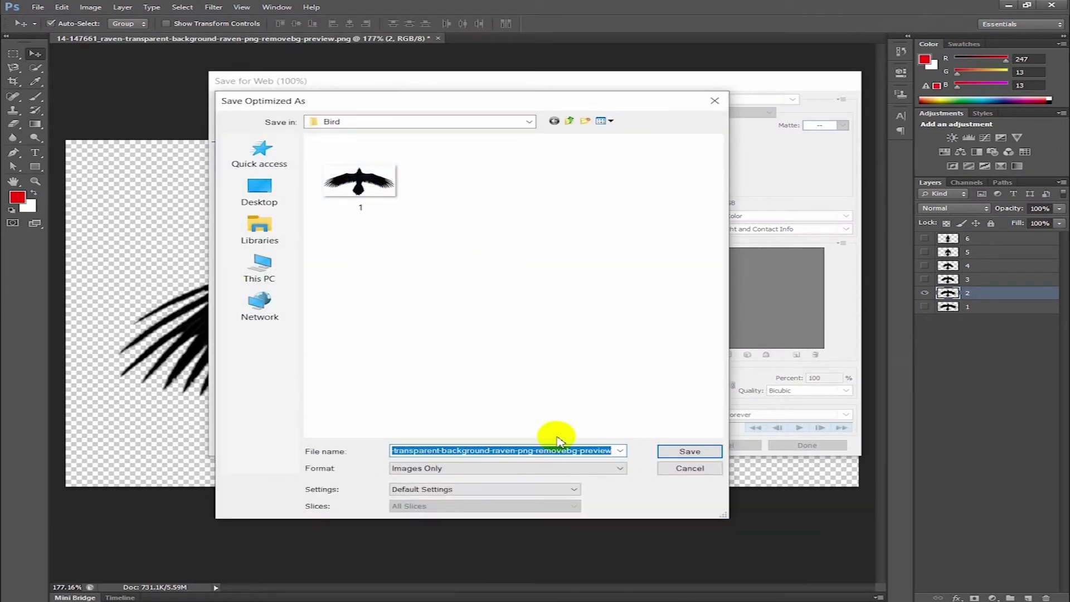
text(2)
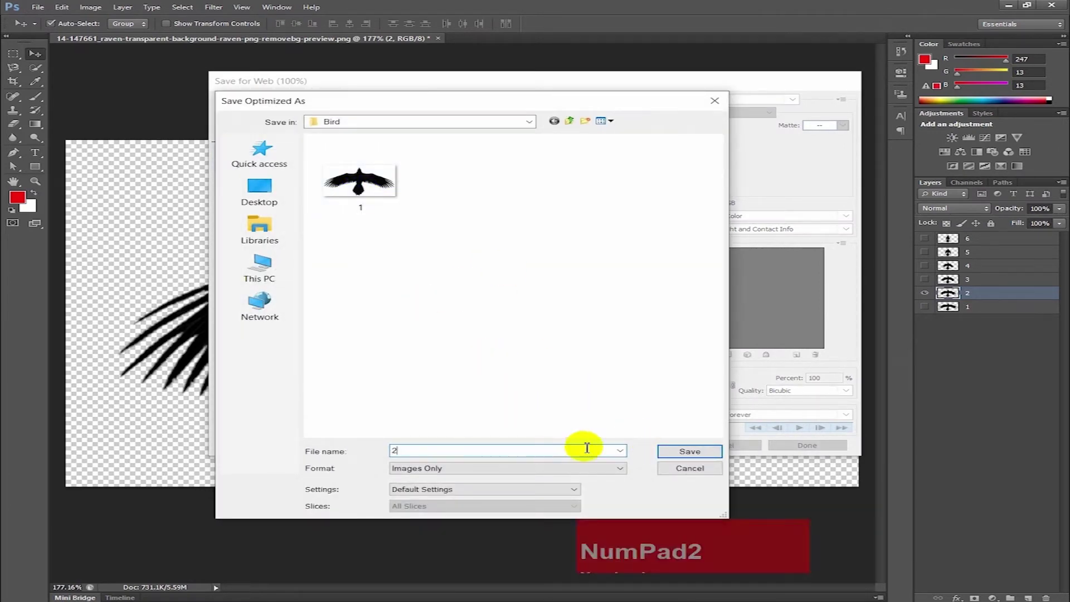
click(684, 449)
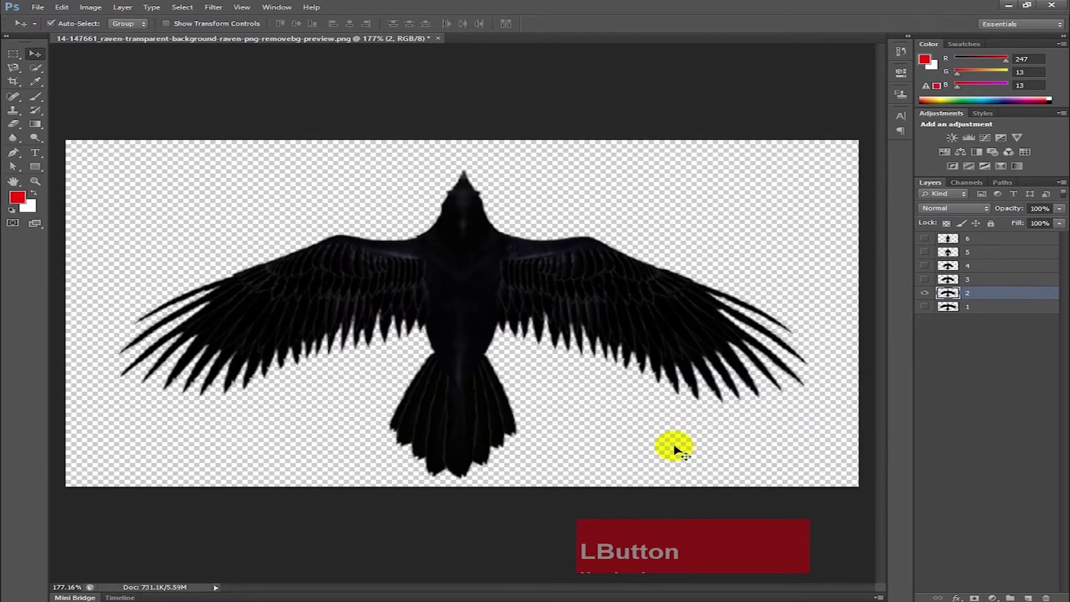
Step: Select and show only layer 3, and export it with Save for Web as PNG-24 file 3 in the Bird folder
click(955, 282)
click(925, 280)
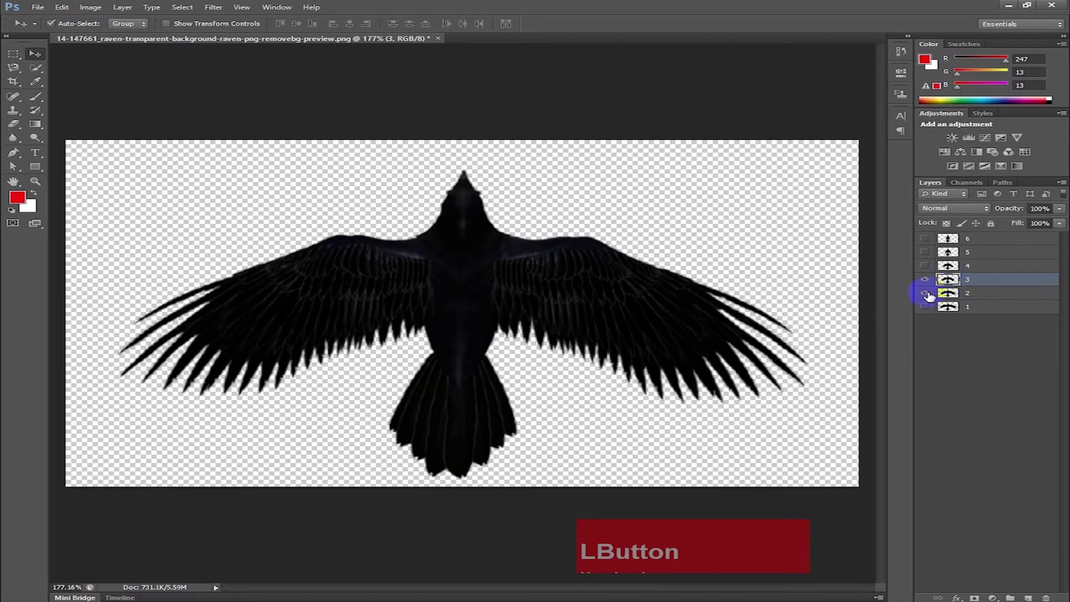
click(925, 293)
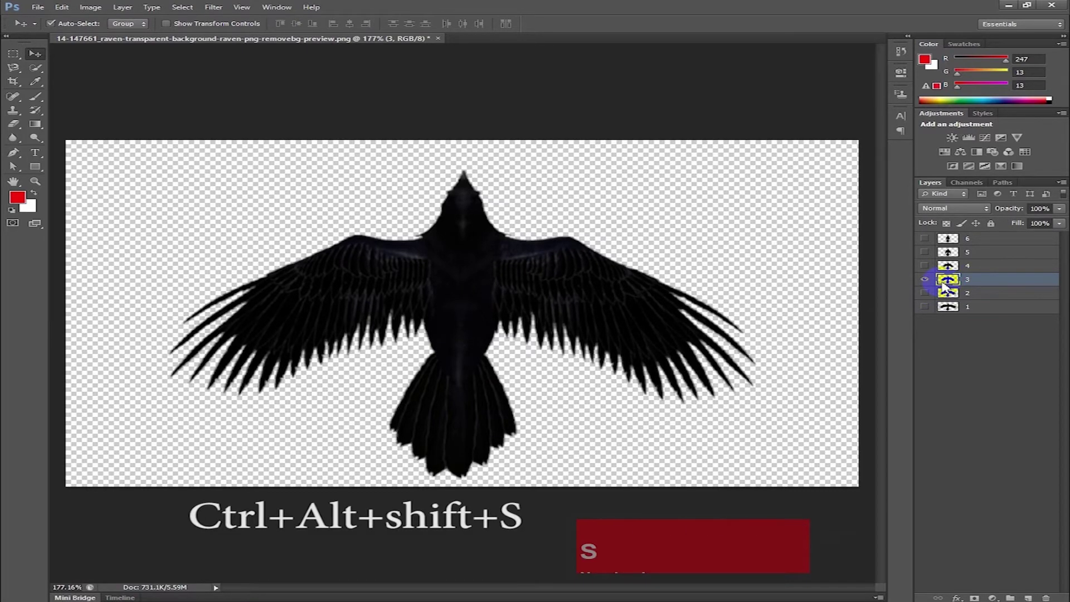
key(ctrl+alt+shift+s)
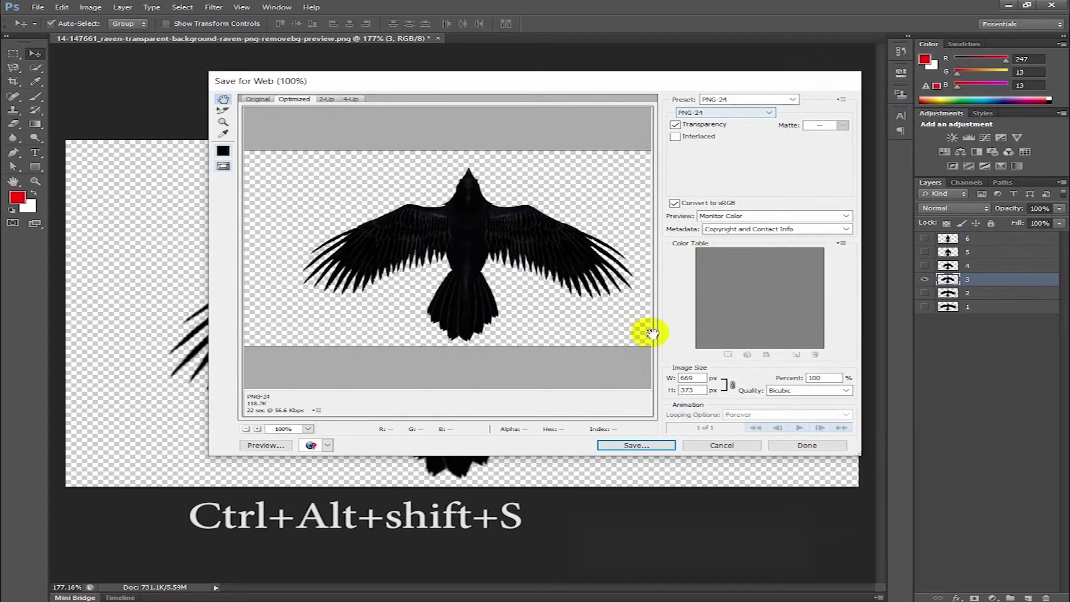
click(634, 445)
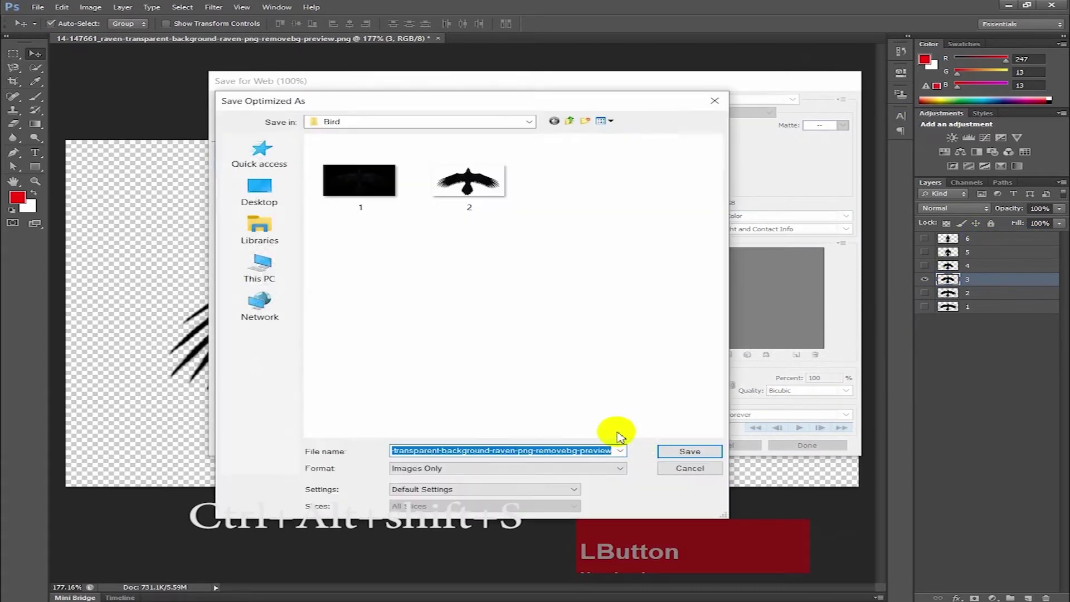
text(3)
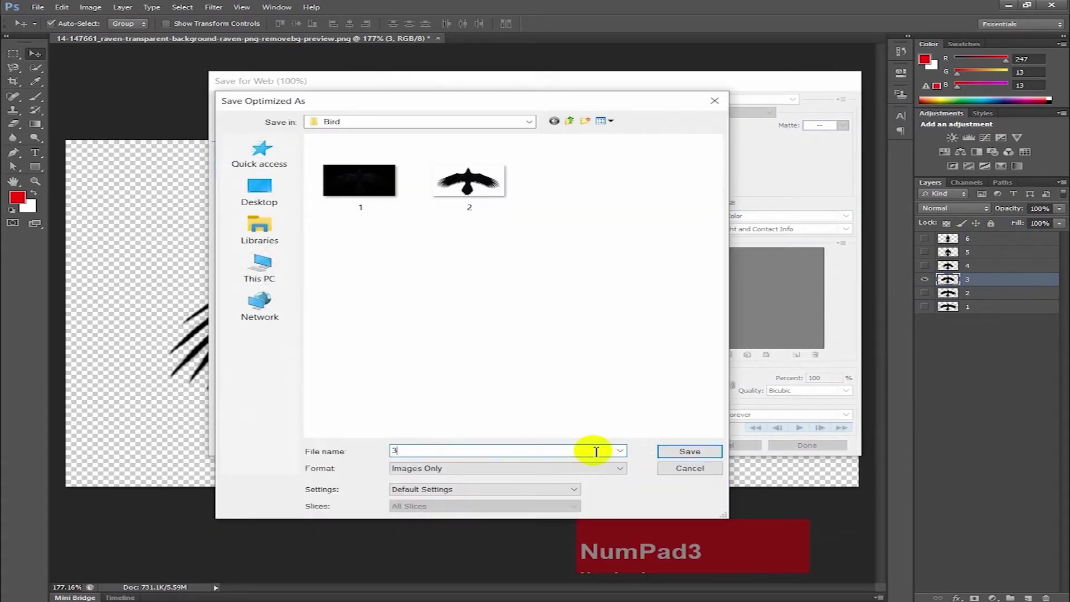
click(672, 452)
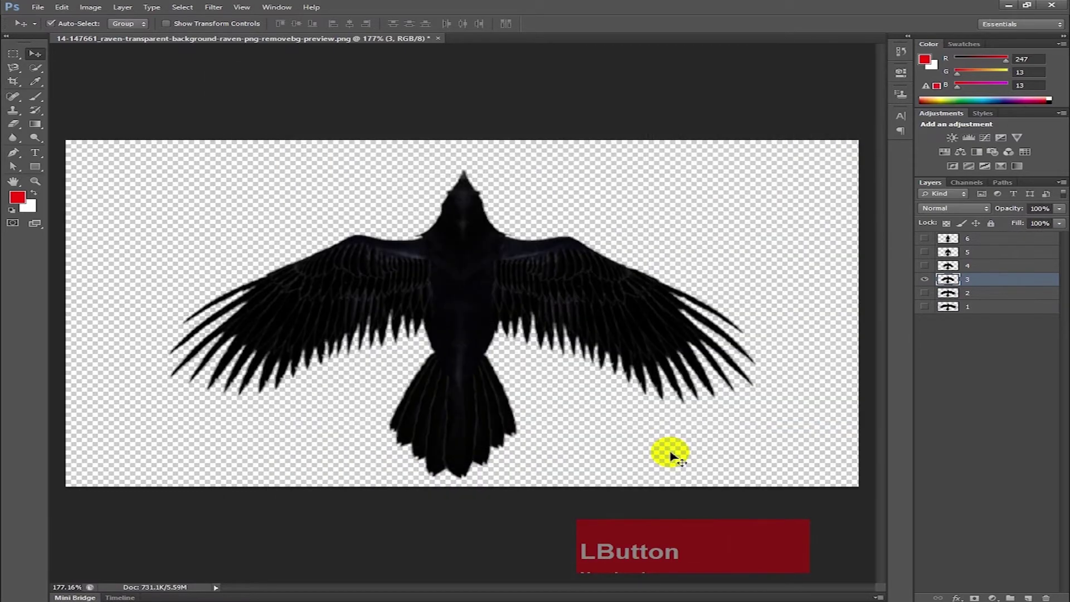
Step: Select and show only layer 4, and export it with Save for Web as PNG-24 file 4 in the Bird folder
click(951, 267)
click(925, 266)
click(925, 279)
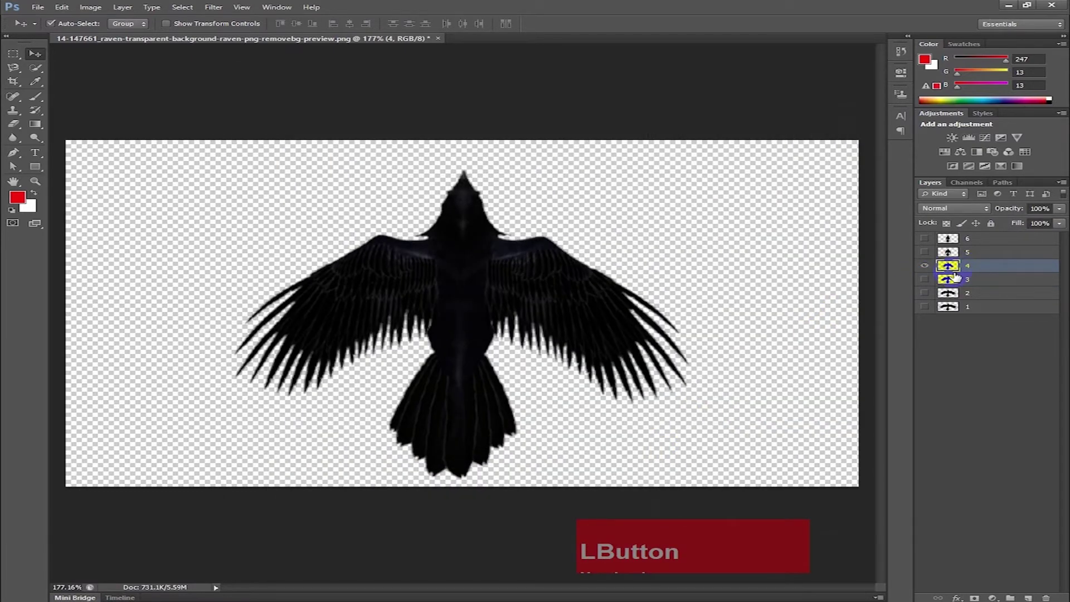
key(ctrl+shift+alt+s)
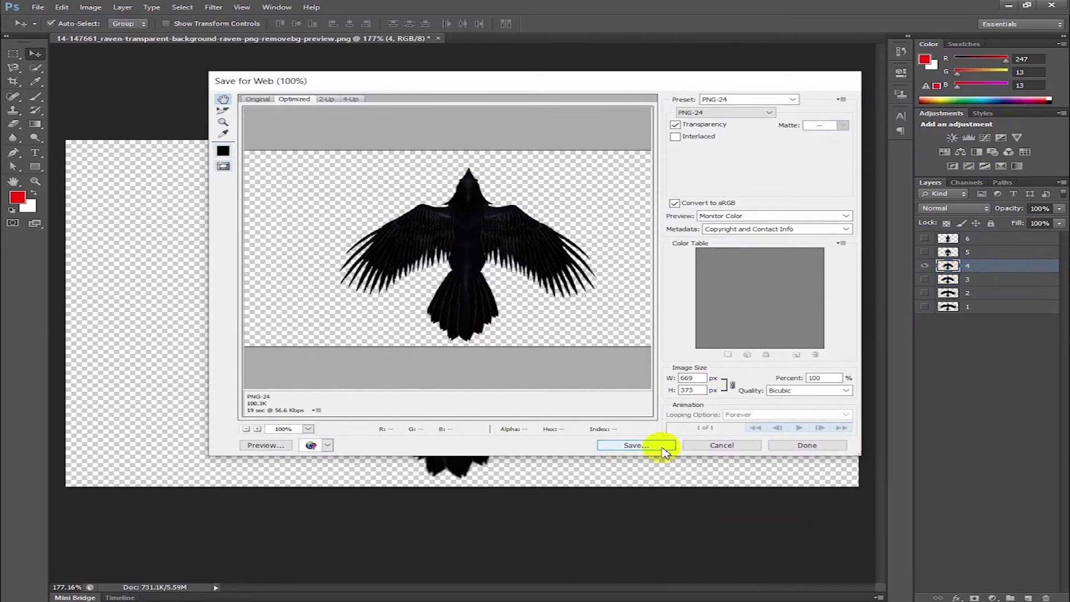
click(662, 448)
text(4)
click(688, 454)
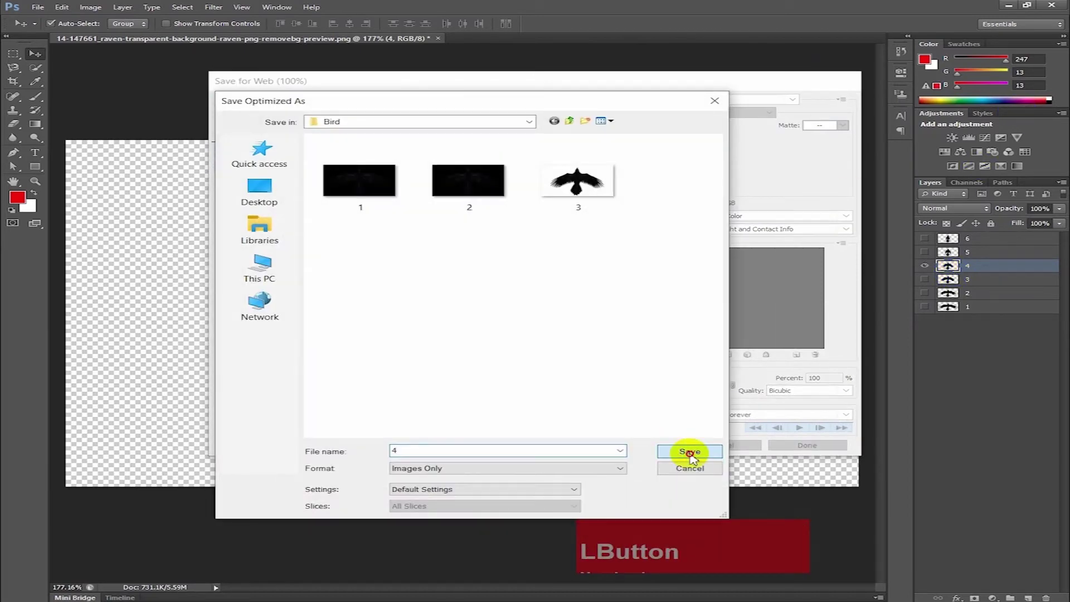
Step: Select and show only layer 5, and export it with Save for Web as PNG-24 file 5 in the Bird folder
click(948, 253)
click(925, 253)
click(925, 266)
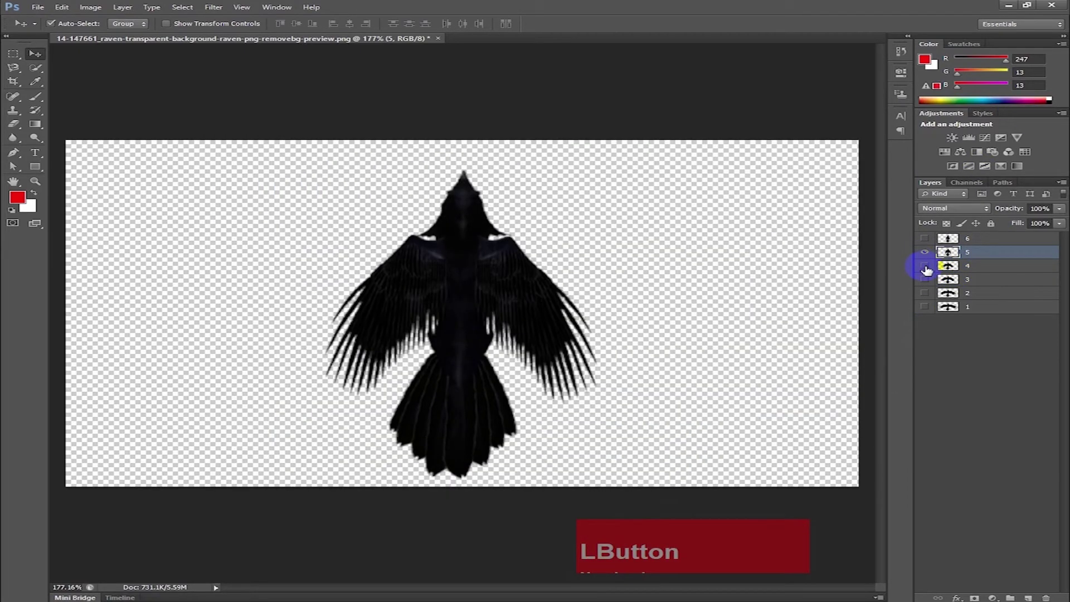
key(ctrl+shift+alt+s)
click(652, 450)
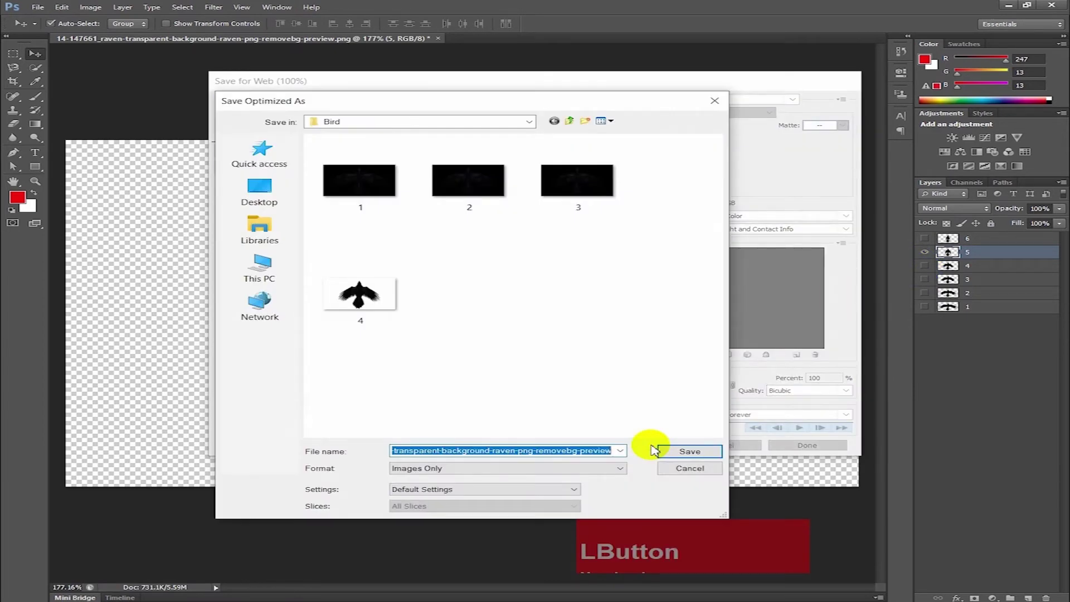
text(5)
click(689, 446)
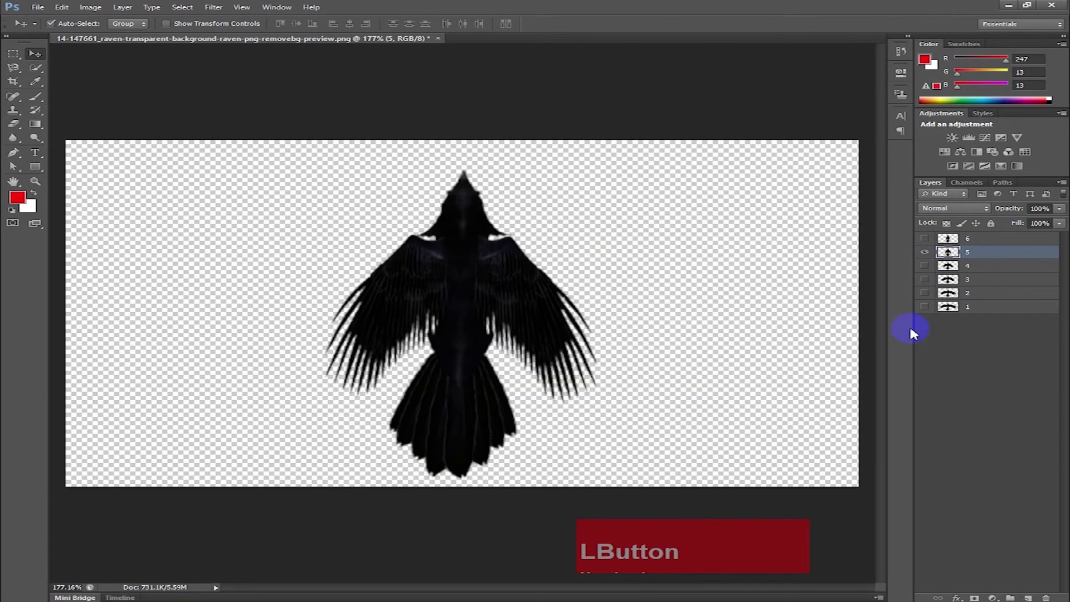
Step: Select and show only layer 6, and export it with Save for Web as PNG-24 file 6 in the Bird folder
click(948, 239)
click(925, 252)
click(926, 239)
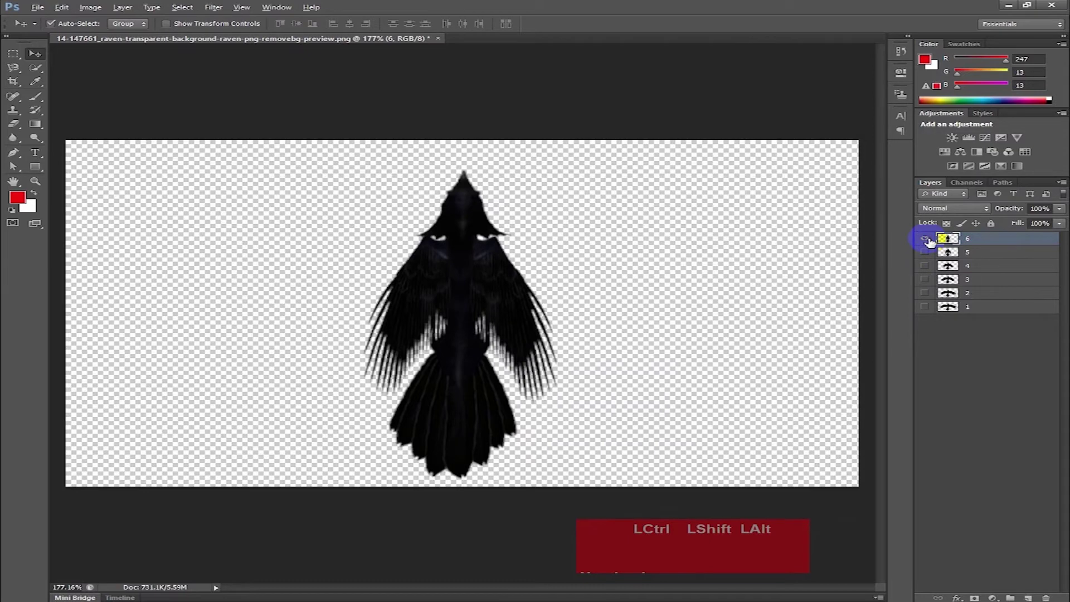
key(ctrl+shift+alt+s)
click(646, 446)
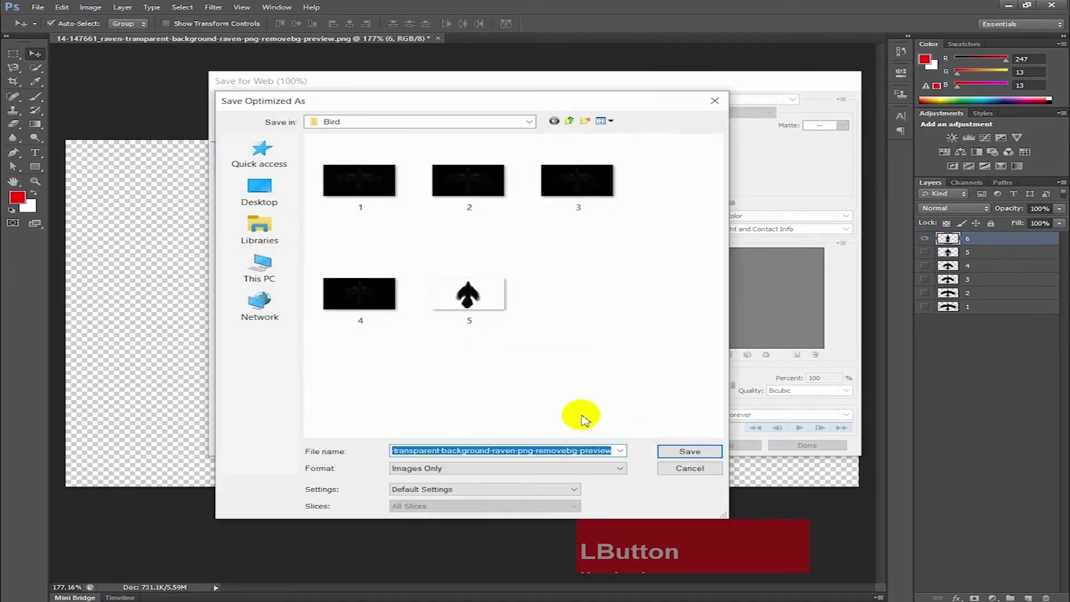
text(6)
click(690, 452)
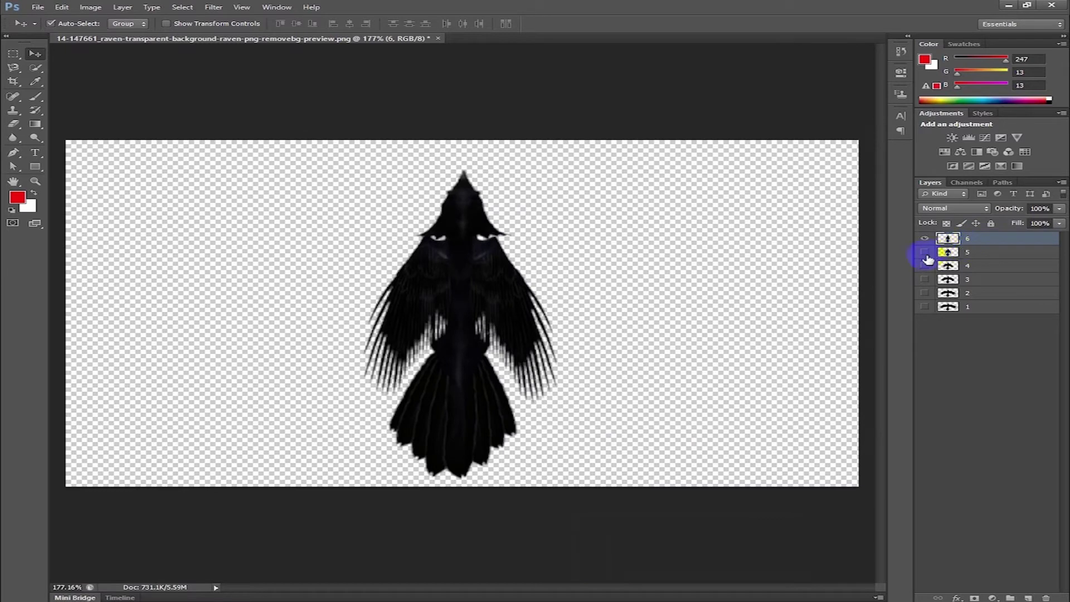
Step: Select and show only layer 5, and export it with Save for Web as PNG-24 file 7 in the Bird folder
click(979, 256)
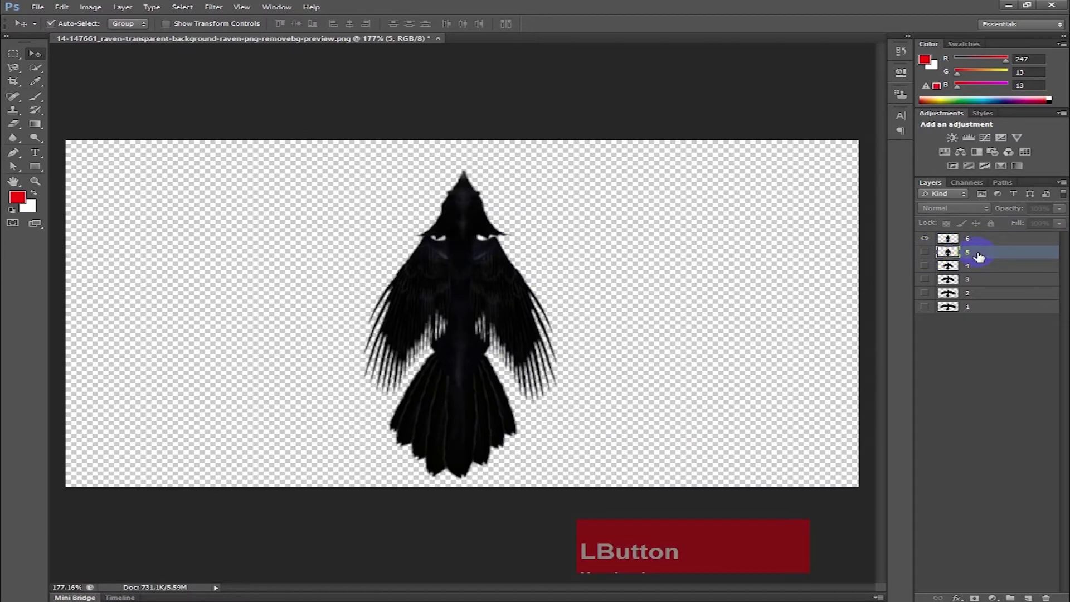
click(926, 254)
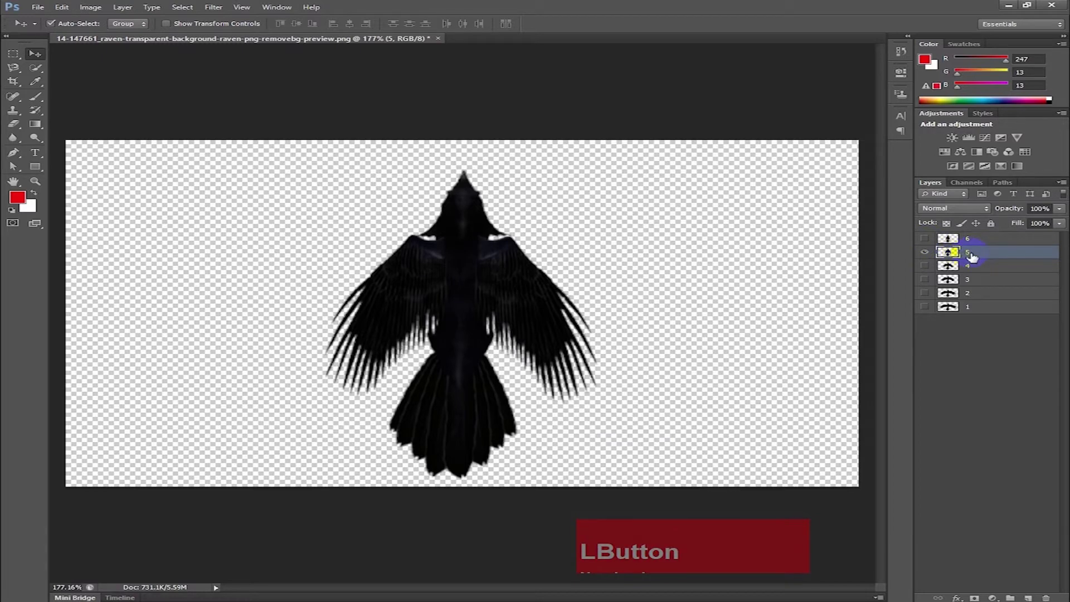
key(ctrl+alt+shift+s)
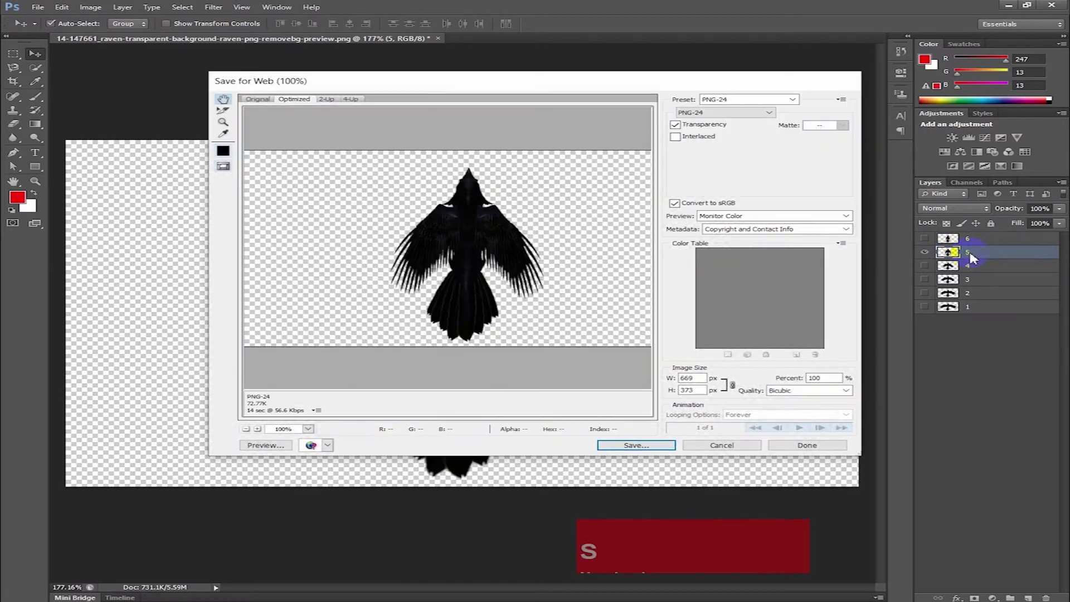
click(652, 446)
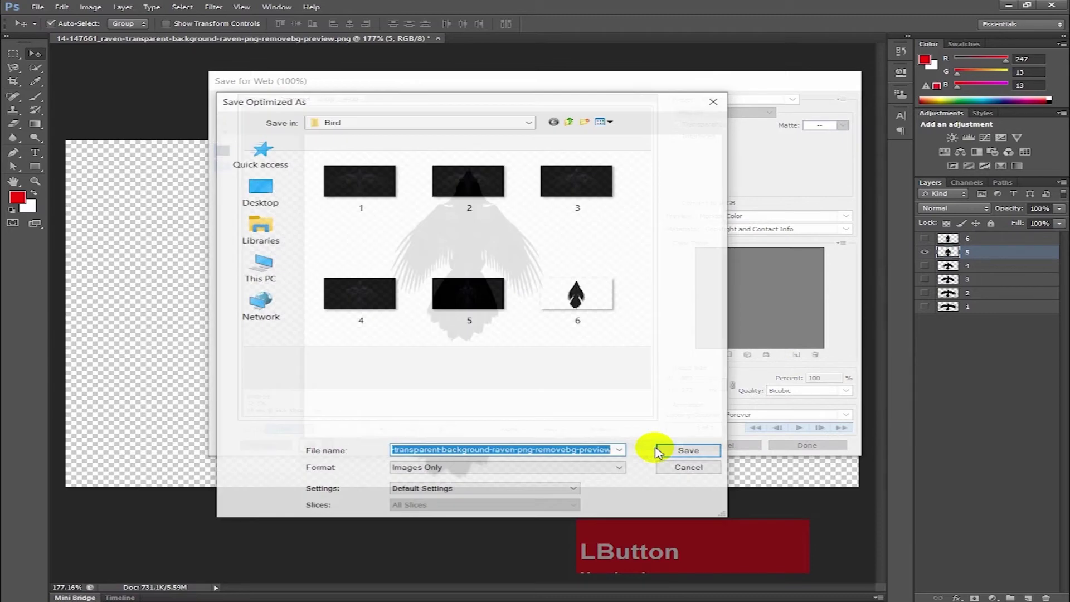
text(7)
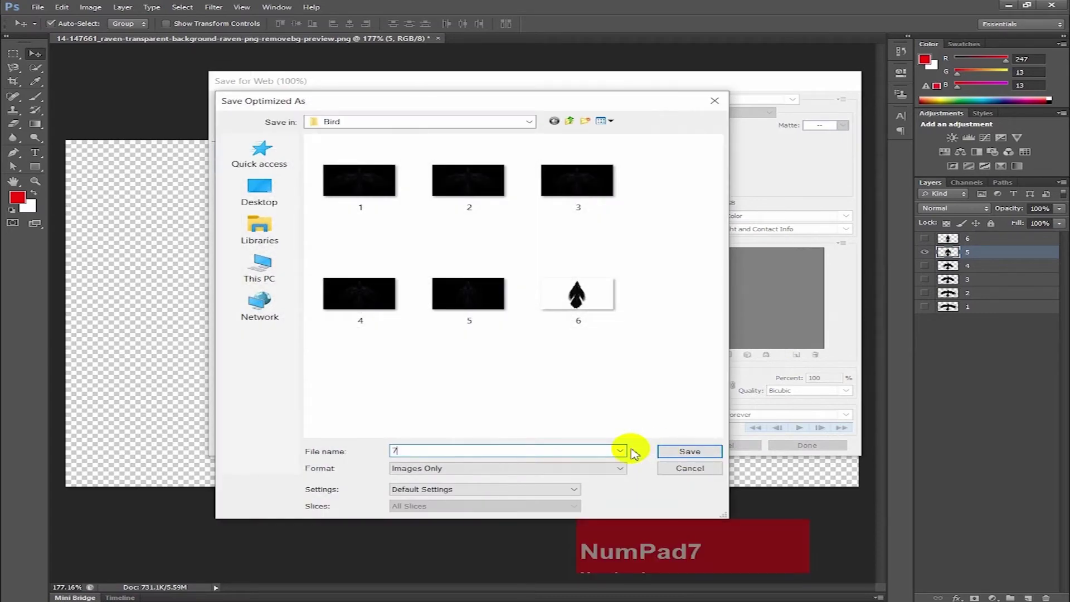
click(685, 451)
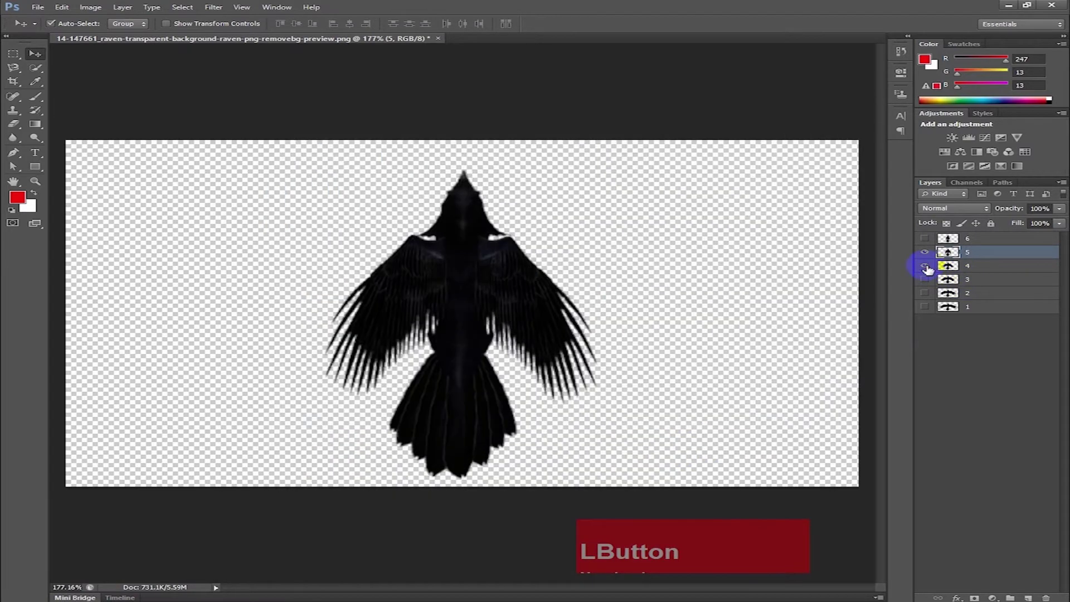
Step: Select and show only layer 4, and export it with Save for Web as PNG-24 file 8 in the Bird folder
click(925, 267)
click(925, 252)
click(969, 268)
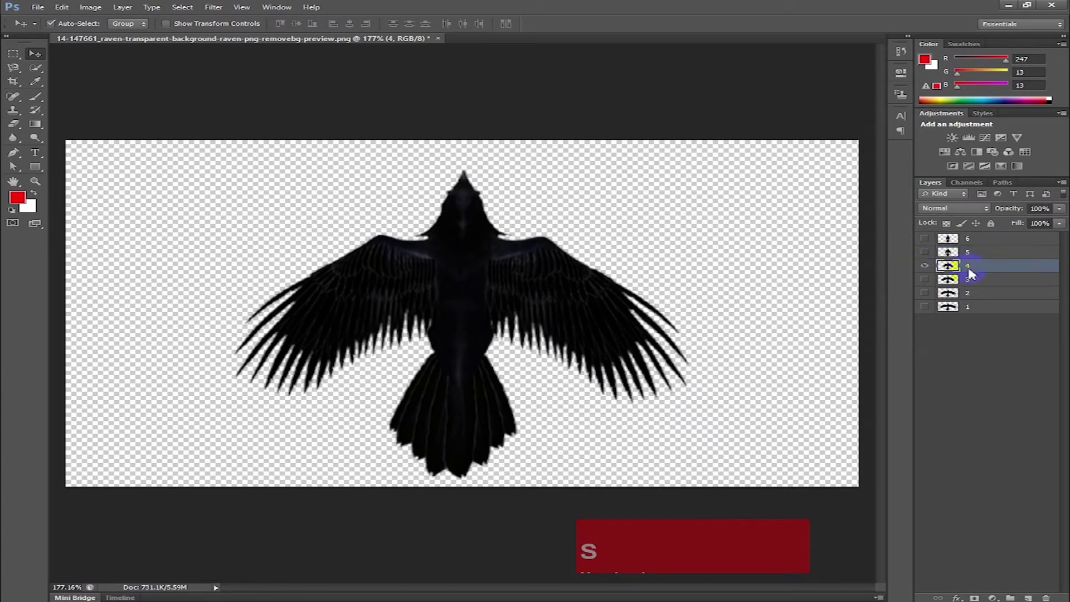
key(ctrl+alt+shift+s)
click(650, 444)
text(8)
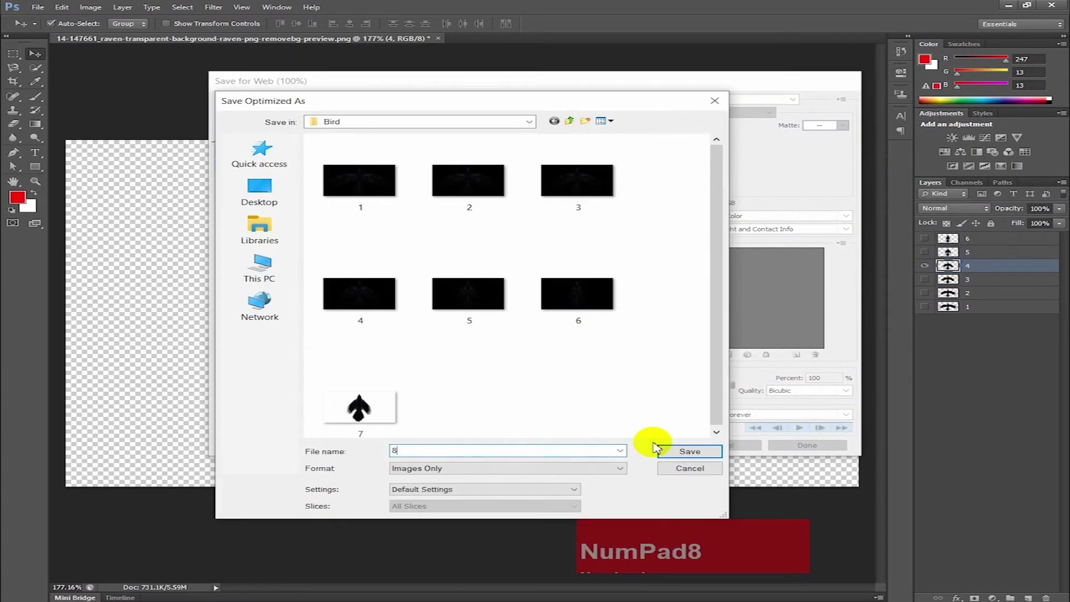
click(675, 451)
Step: Select and show only layer 3, and export it with Save for Web as PNG-24 file 9 in the Bird folder
click(971, 283)
click(925, 280)
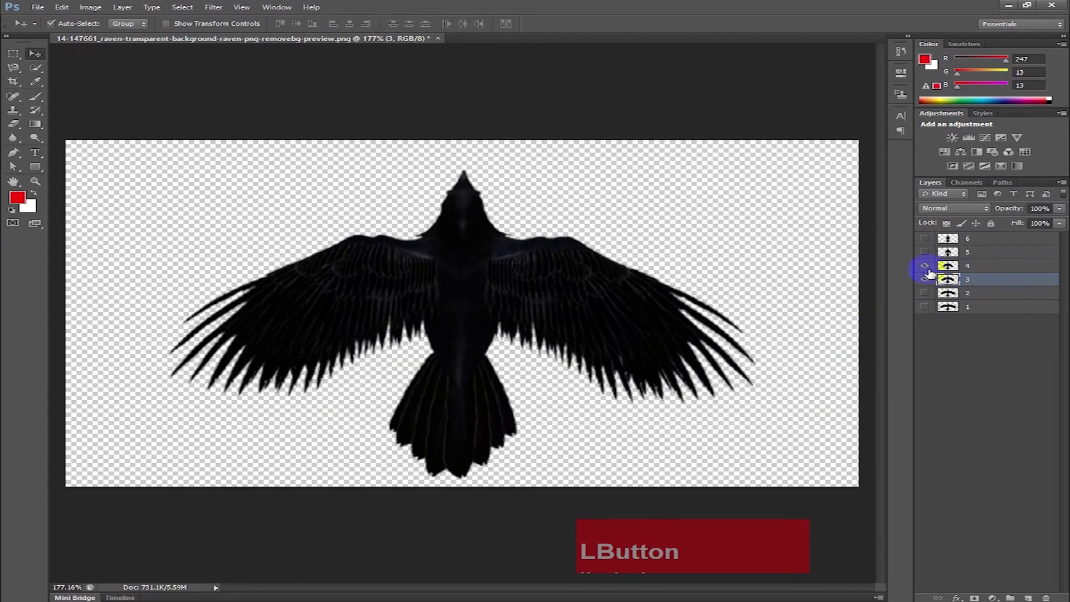
click(925, 266)
key(ctrl+alt+shift+s)
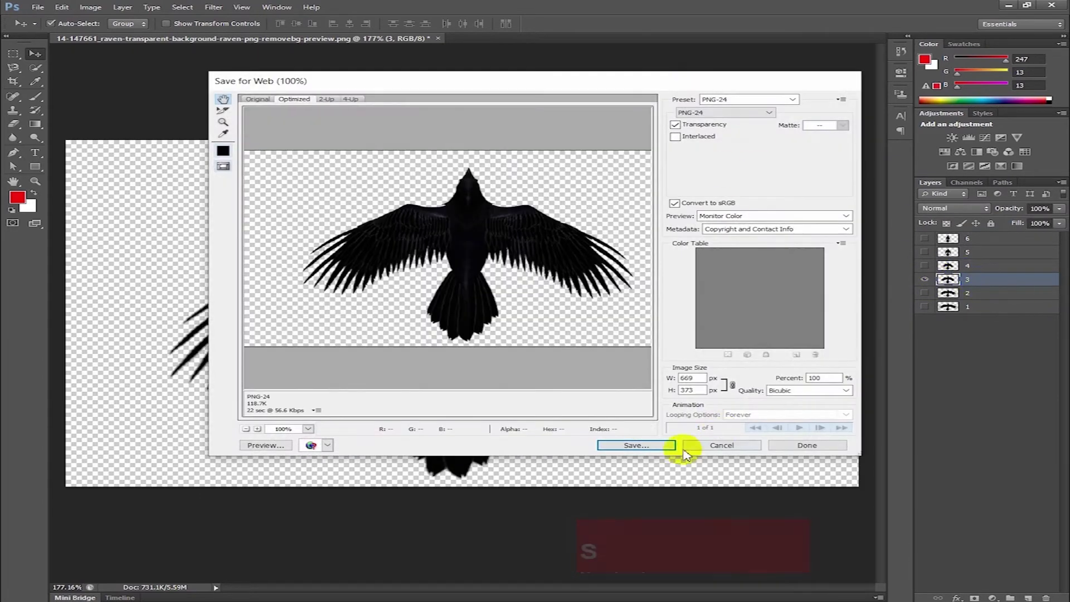
click(650, 444)
text(9)
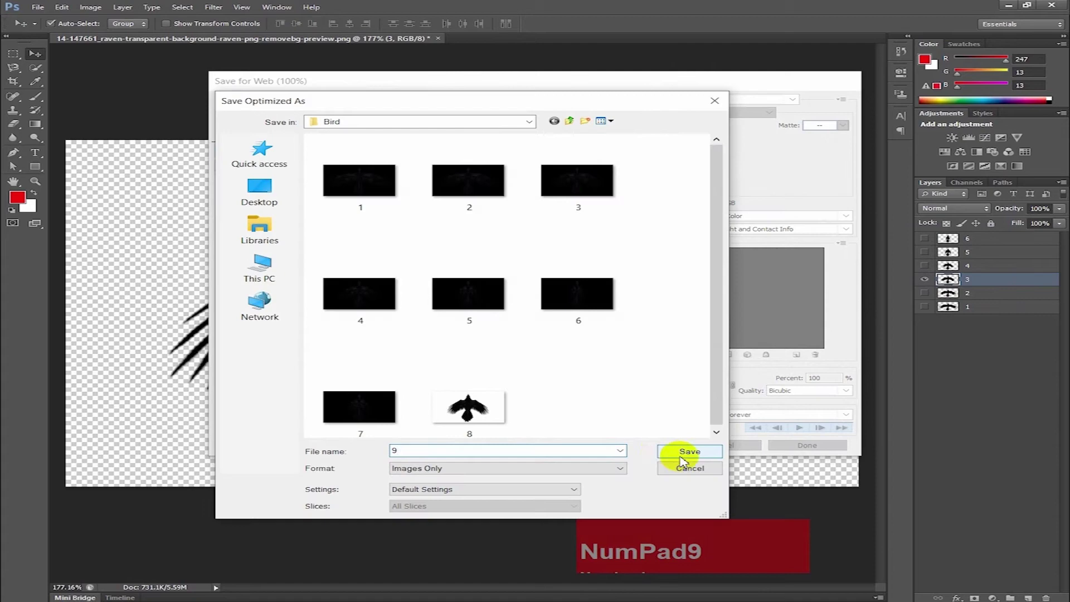
click(667, 452)
Step: Select and show only layer 2, and export it with Save for Web as PNG-24 file 10 in the Bird folder
click(925, 293)
click(925, 279)
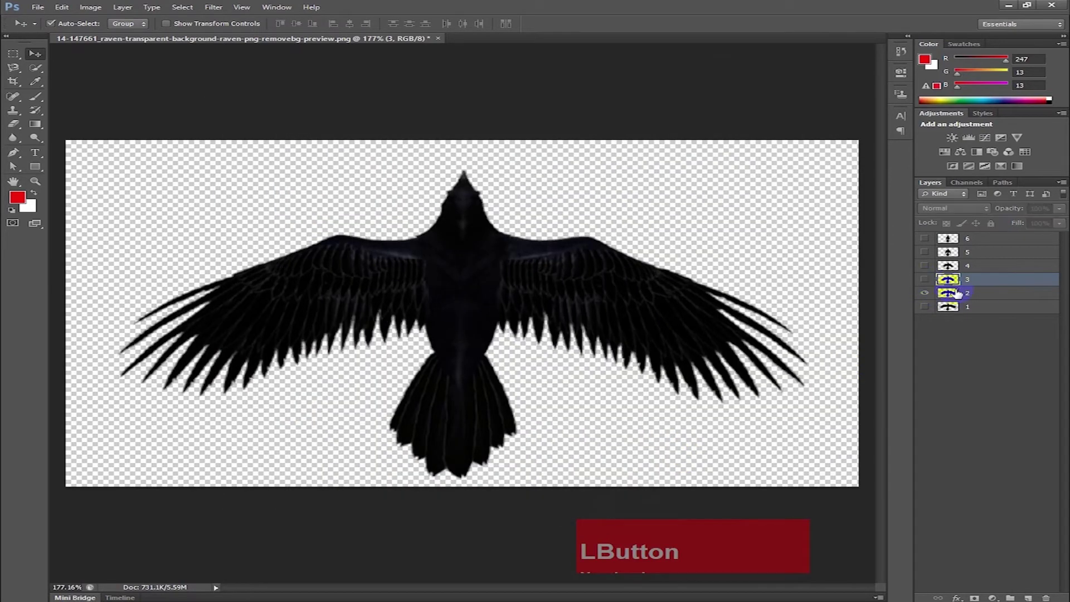
click(971, 296)
key(ctrl+alt+shift+s)
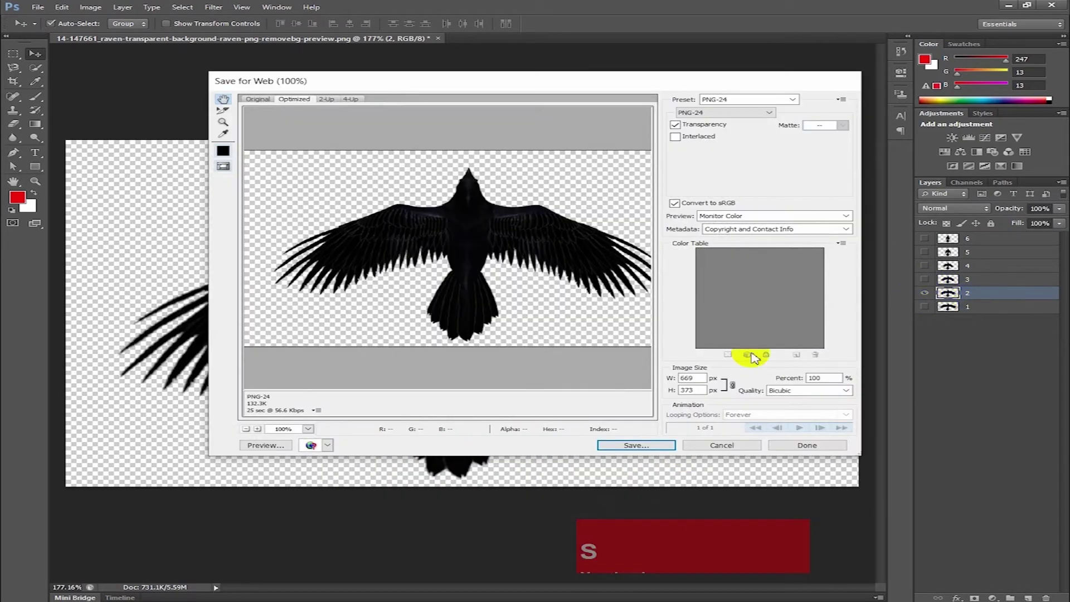
click(626, 444)
text(1)
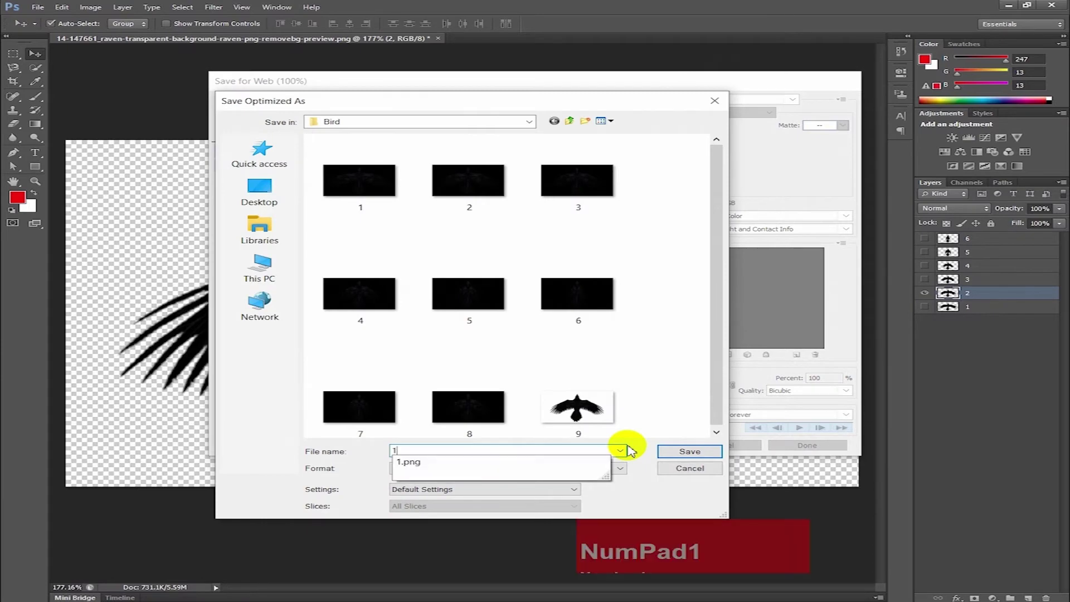
text(0)
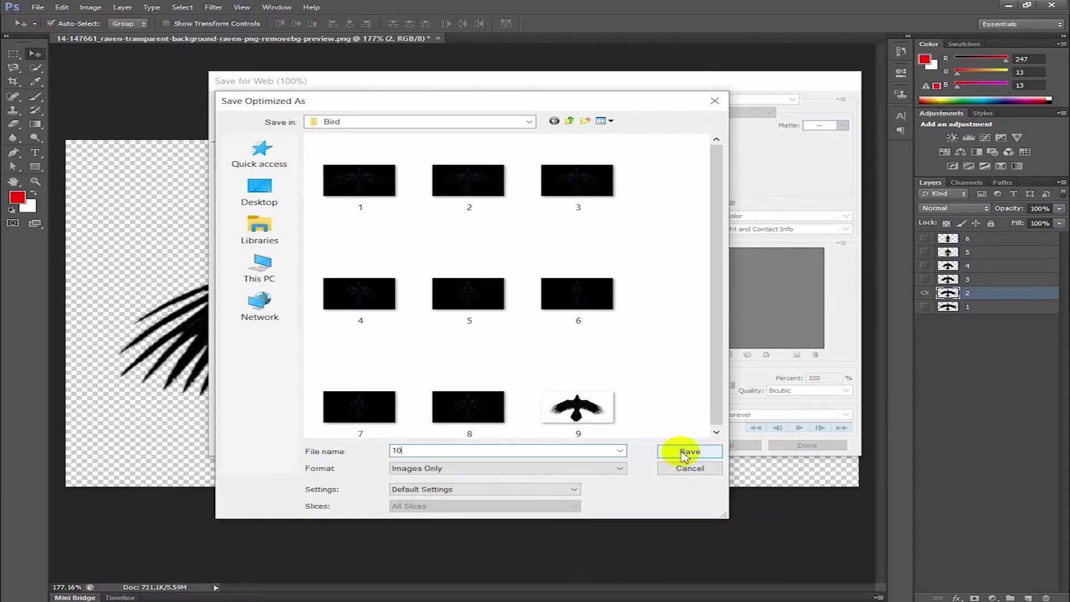
click(625, 468)
click(687, 451)
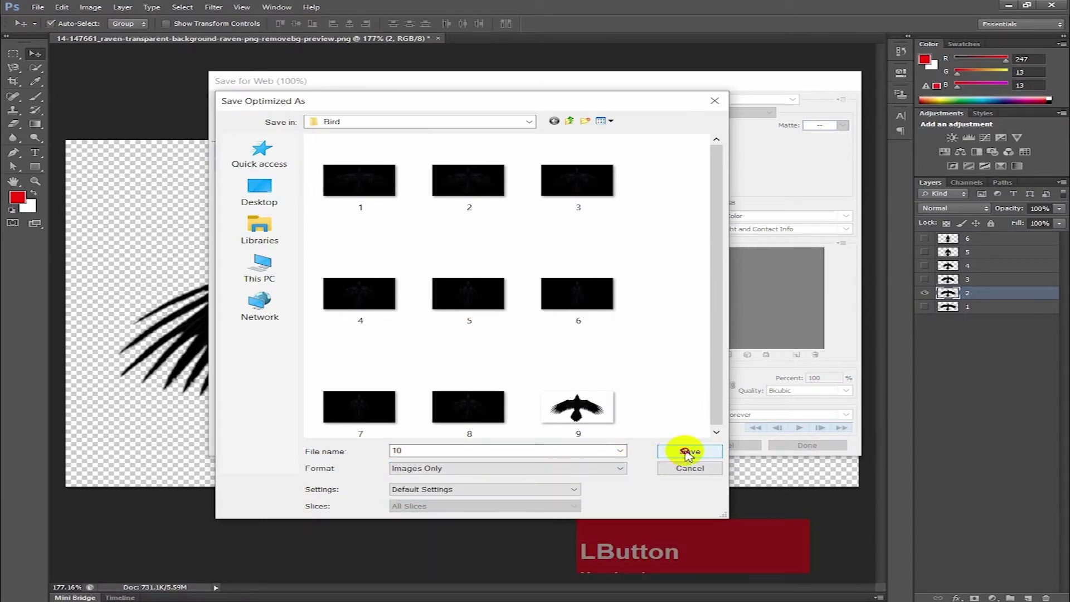
click(688, 451)
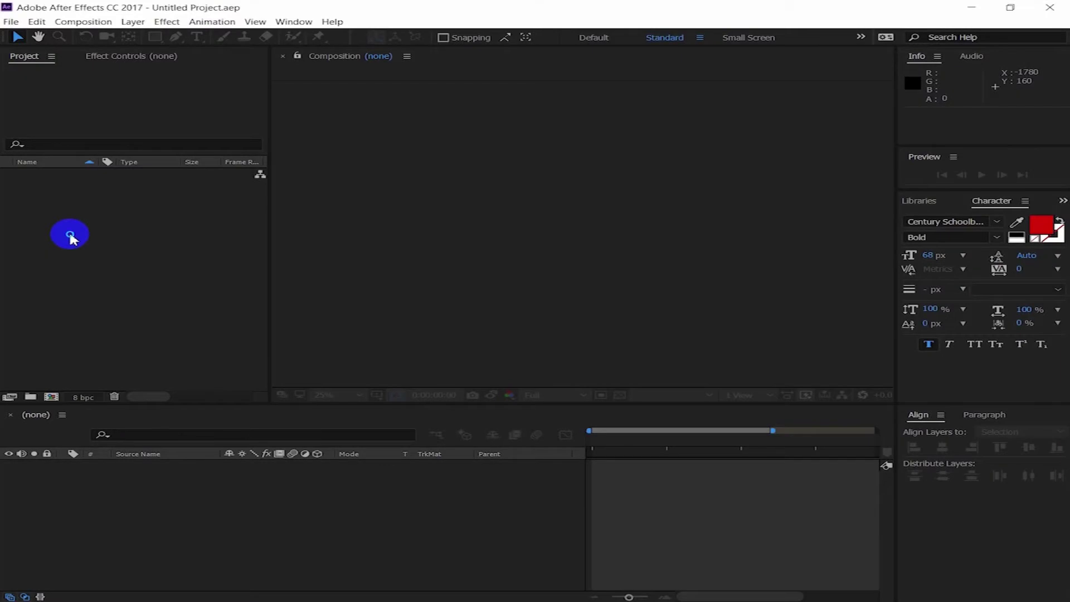
Step: Switch to After Effects and create a composition named Bird Animation with the blue background color 367CDD
right_click(72, 236)
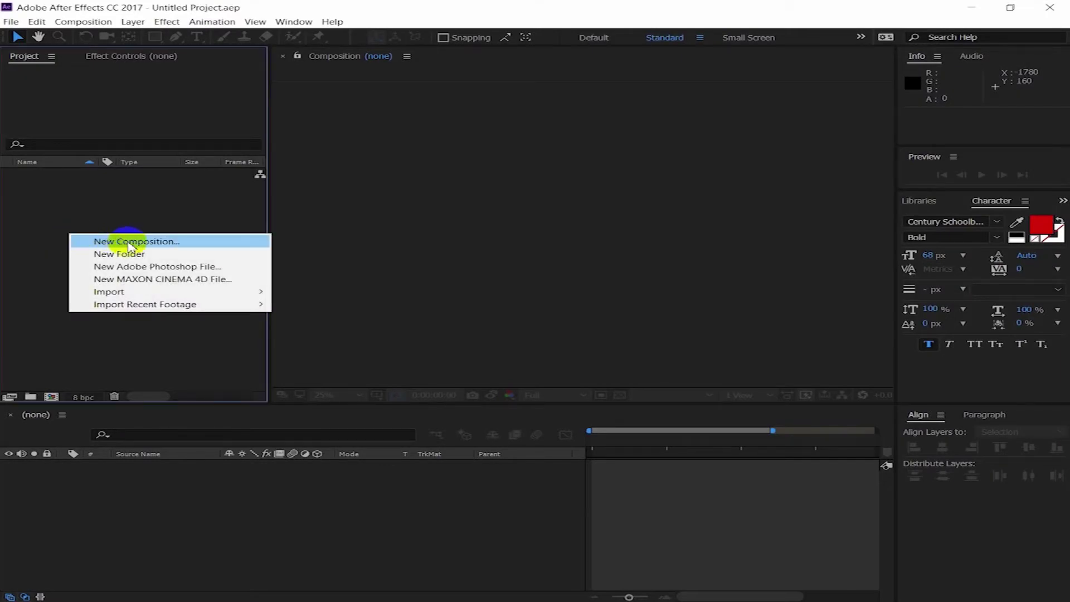
click(134, 243)
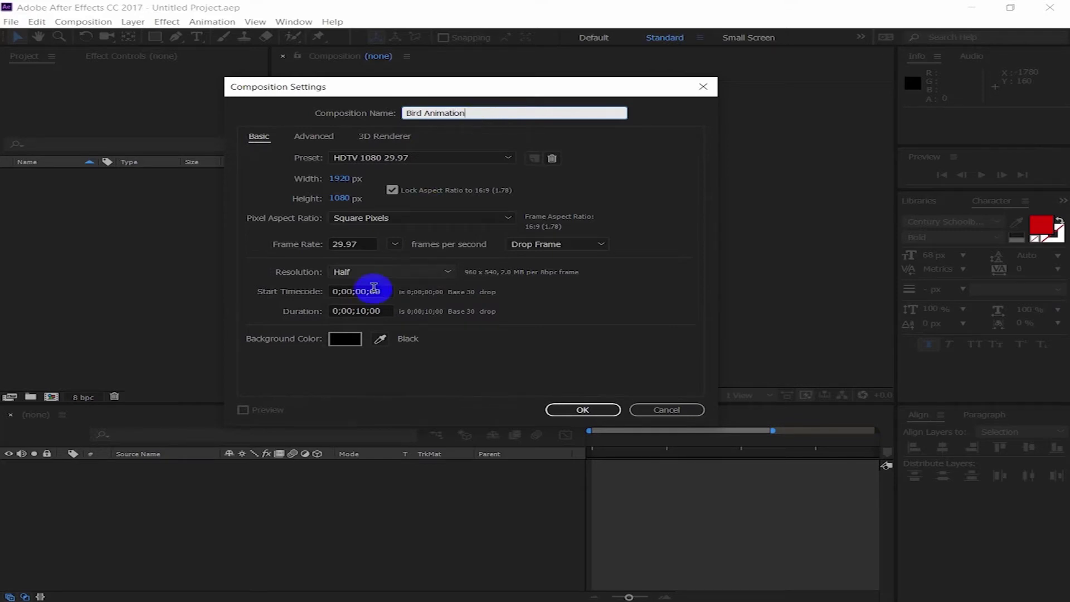
click(345, 339)
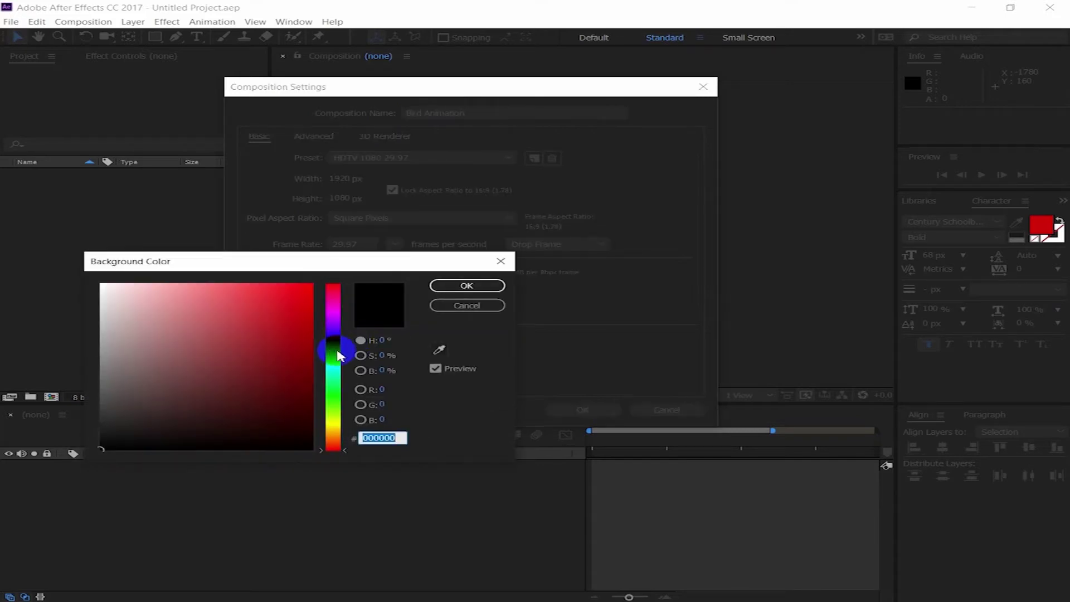
click(336, 350)
click(261, 305)
click(467, 285)
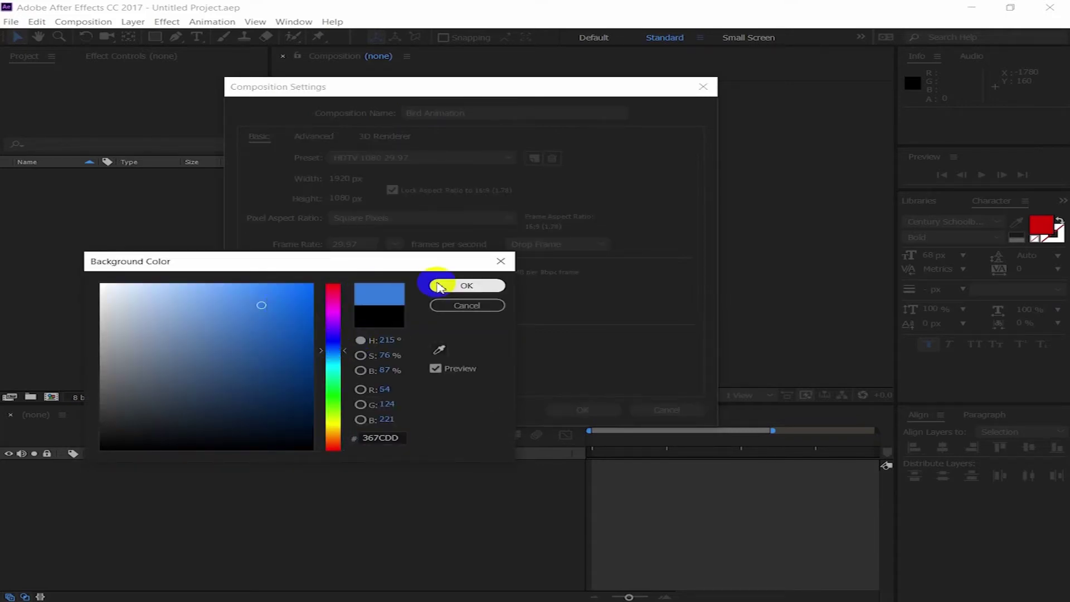
click(584, 412)
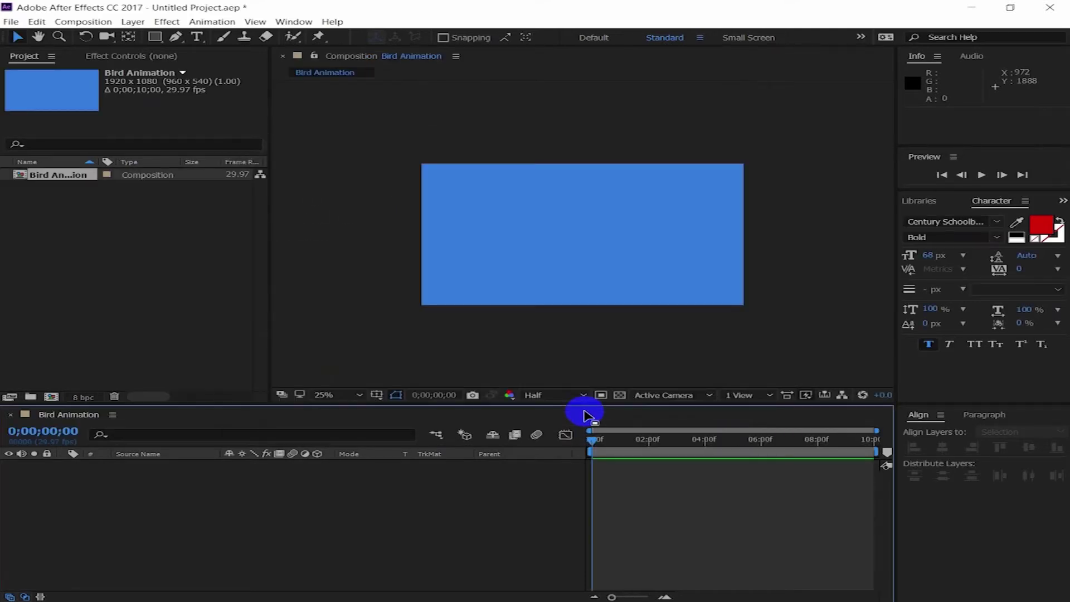
Step: Import the numbered raven frames from the Bird folder as a PNG sequence, starting from file 1
right_click(84, 284)
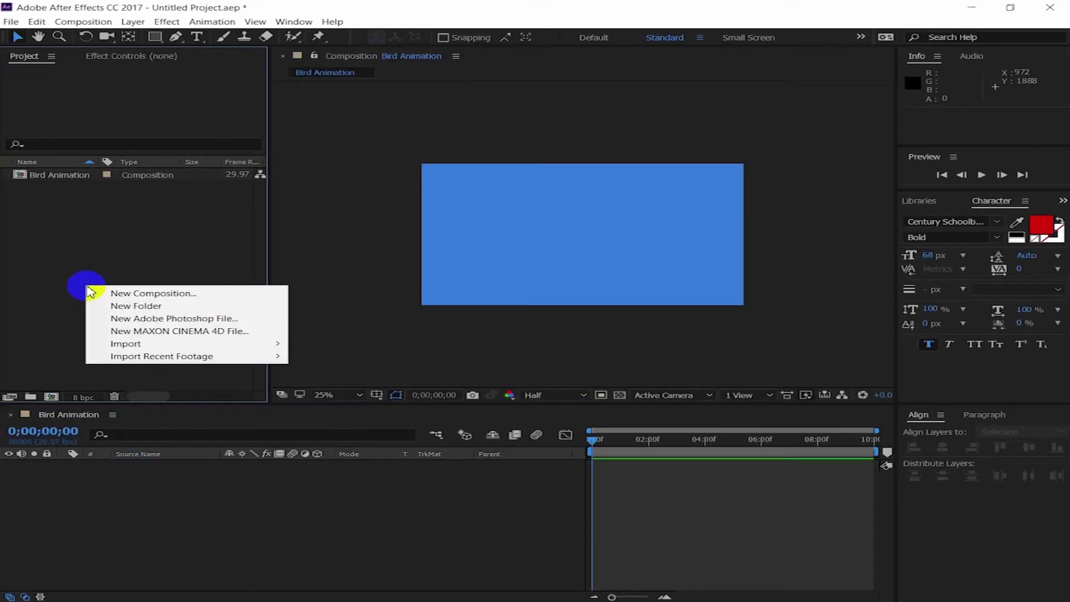
mouse_move(134, 343)
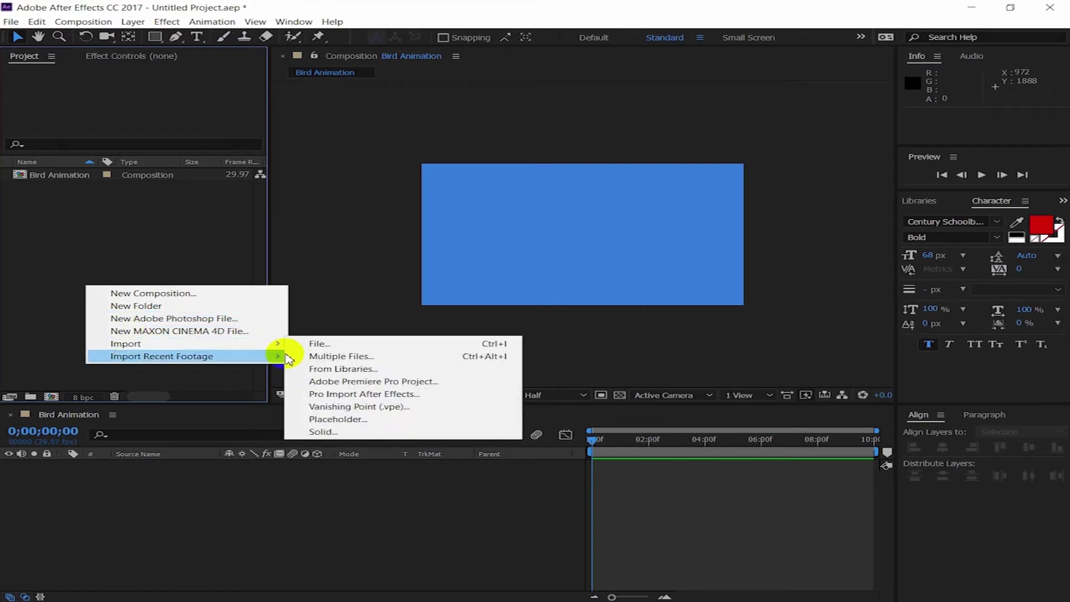
click(316, 345)
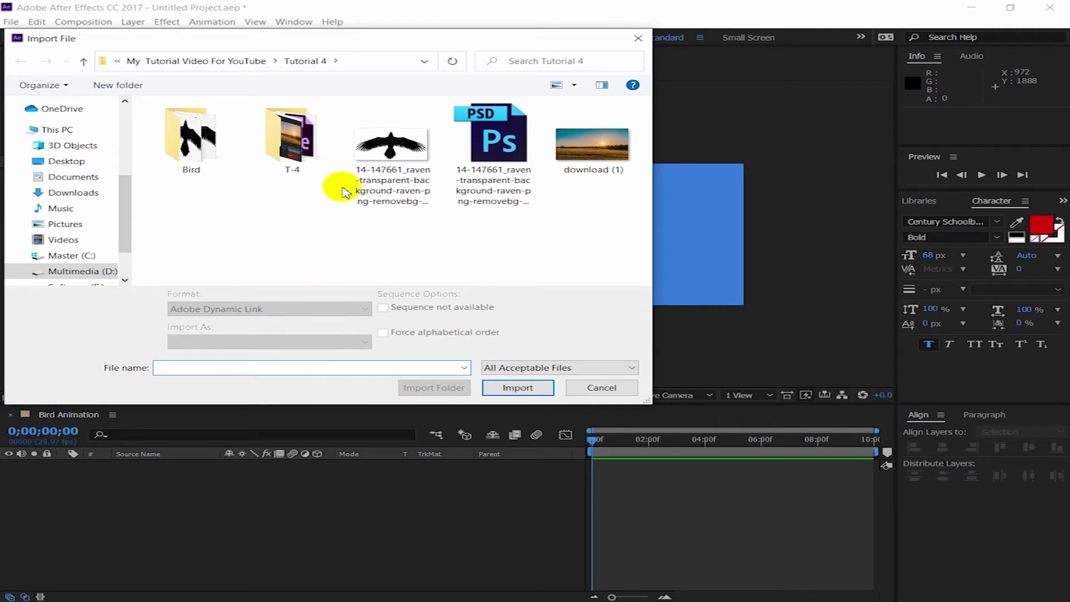
double_click(202, 170)
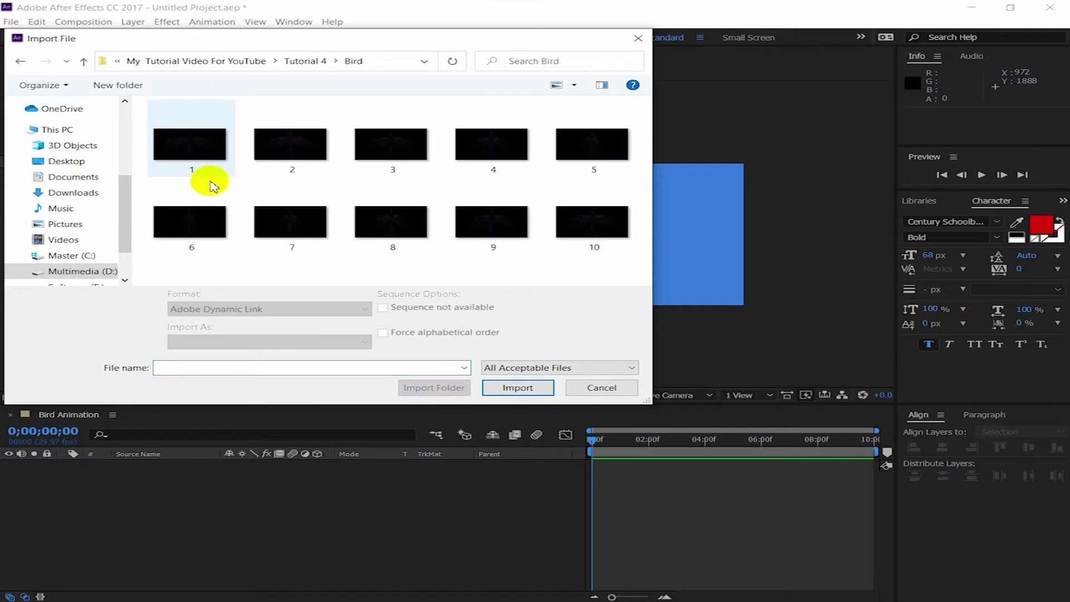
click(195, 149)
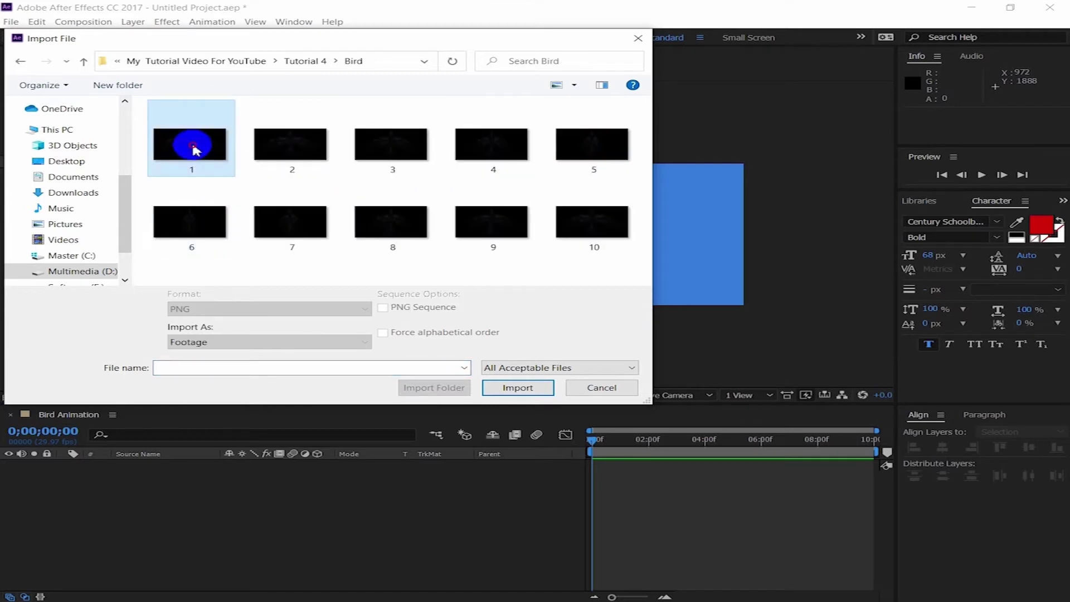
click(382, 307)
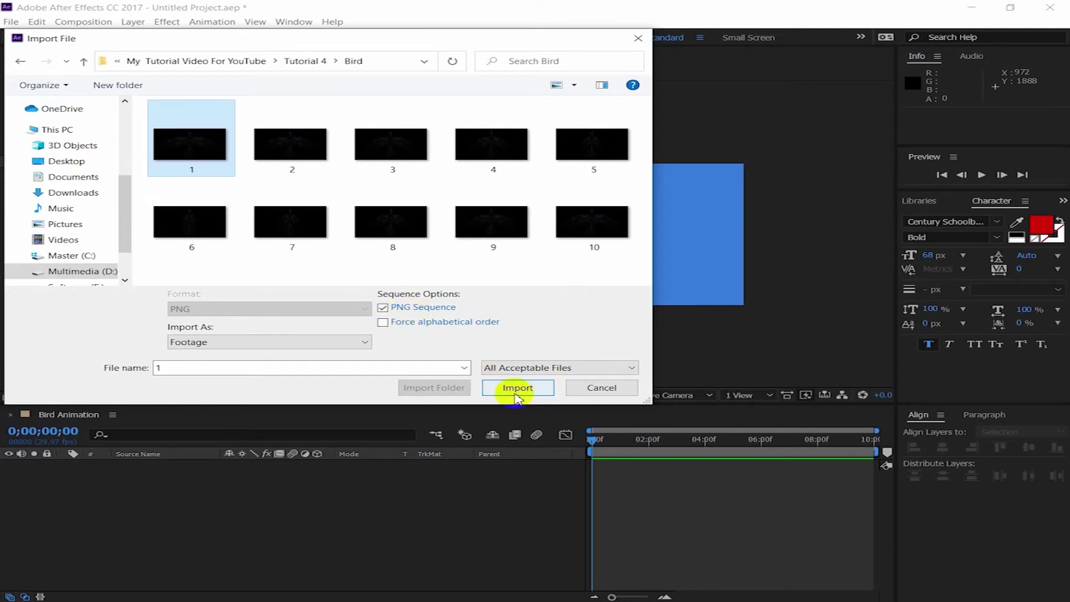
click(515, 386)
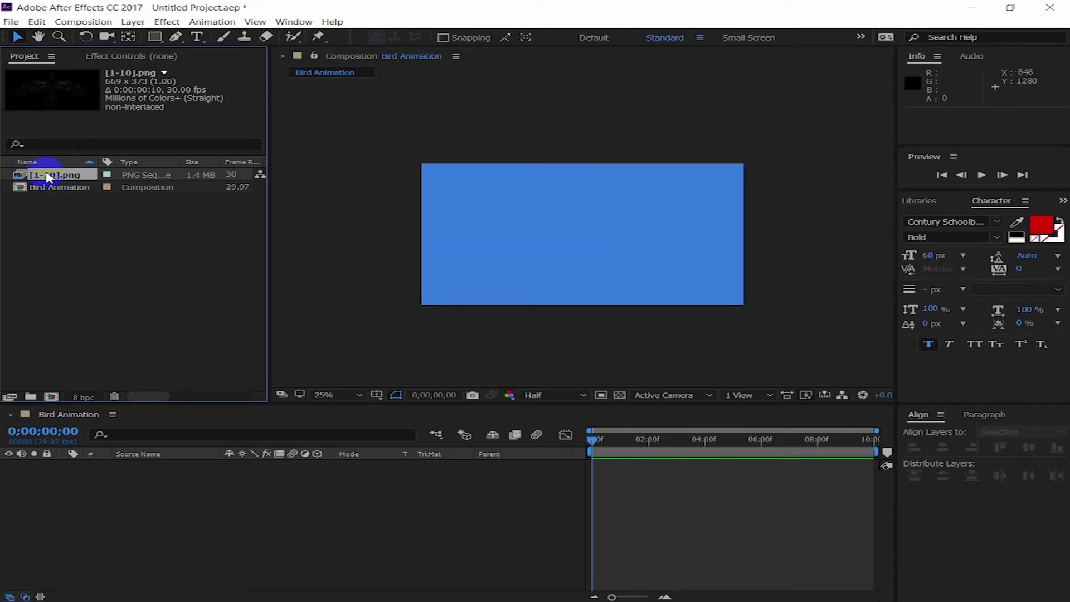
Step: Add the [1-10].png sequence to the Bird Animation timeline as a layer and select it
drag(49, 177, 124, 490)
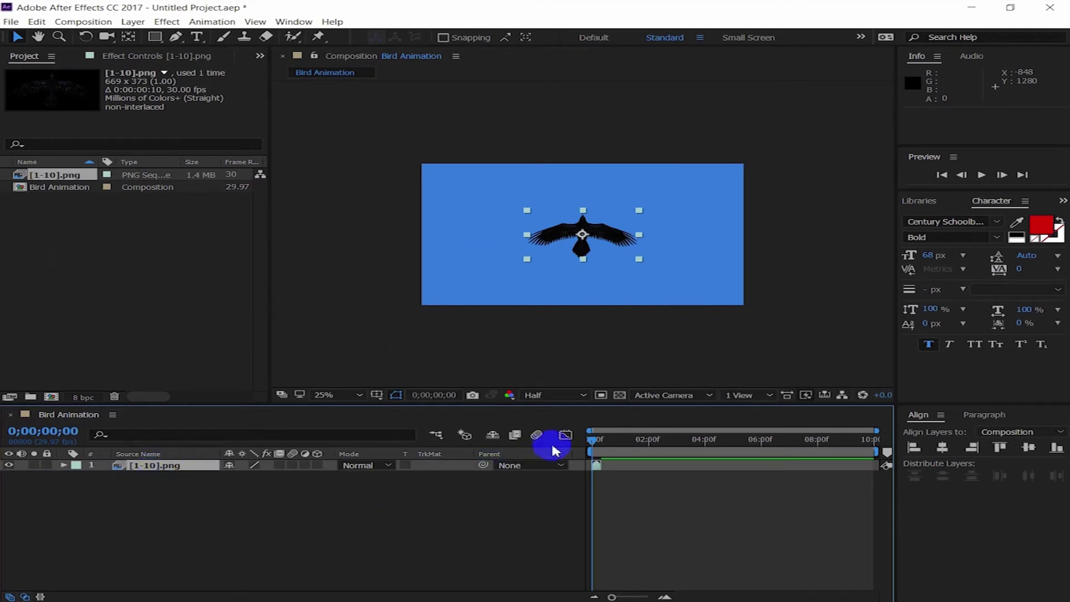
drag(593, 446, 586, 445)
click(140, 469)
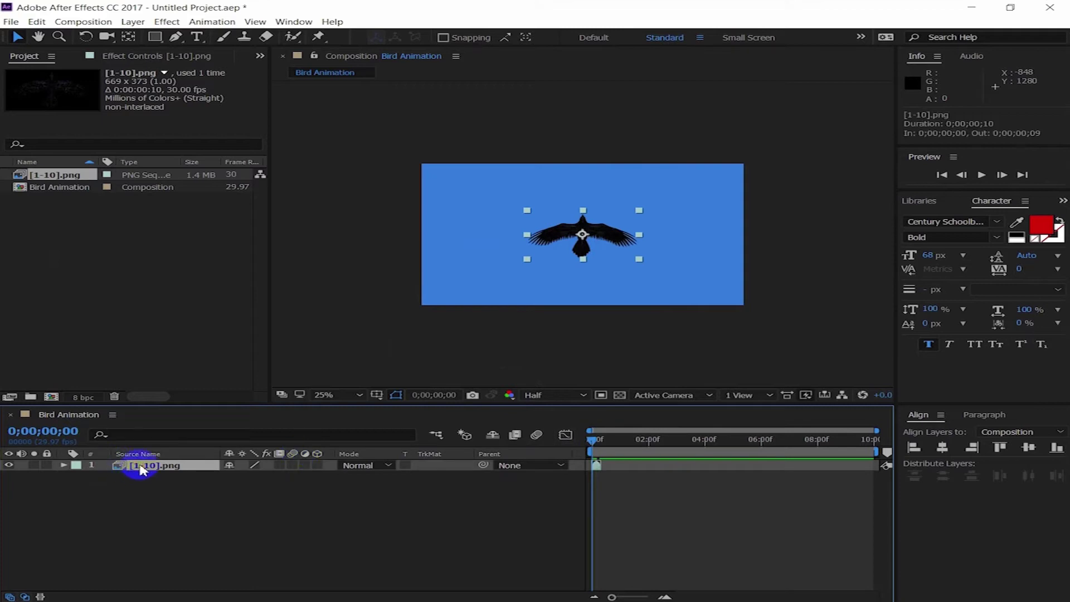
Step: Interpret the [1-10].png sequence footage so that it loops 500 times
right_click(66, 179)
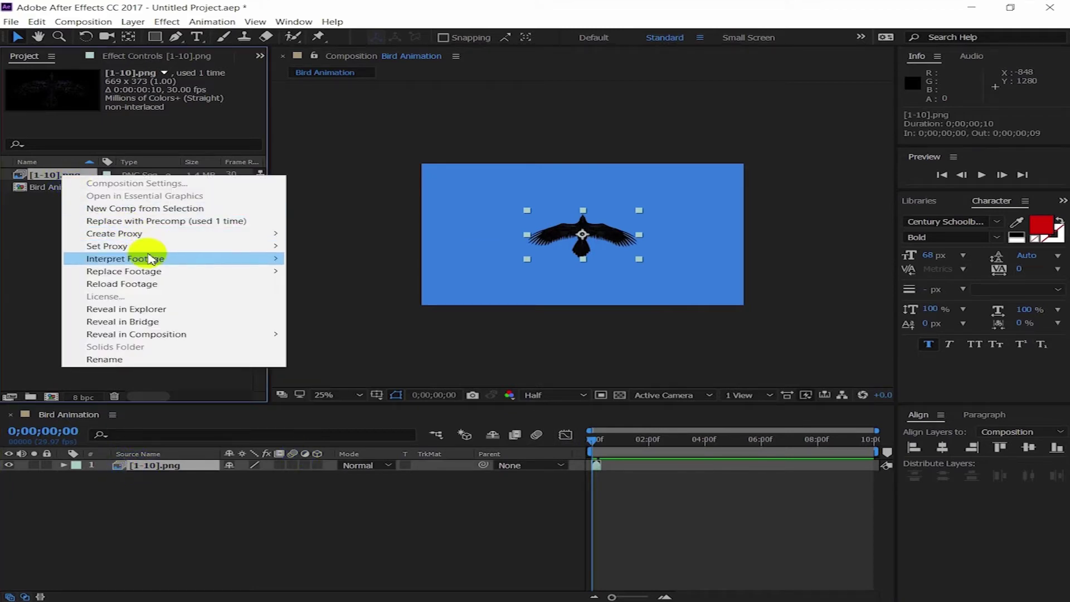
mouse_move(149, 260)
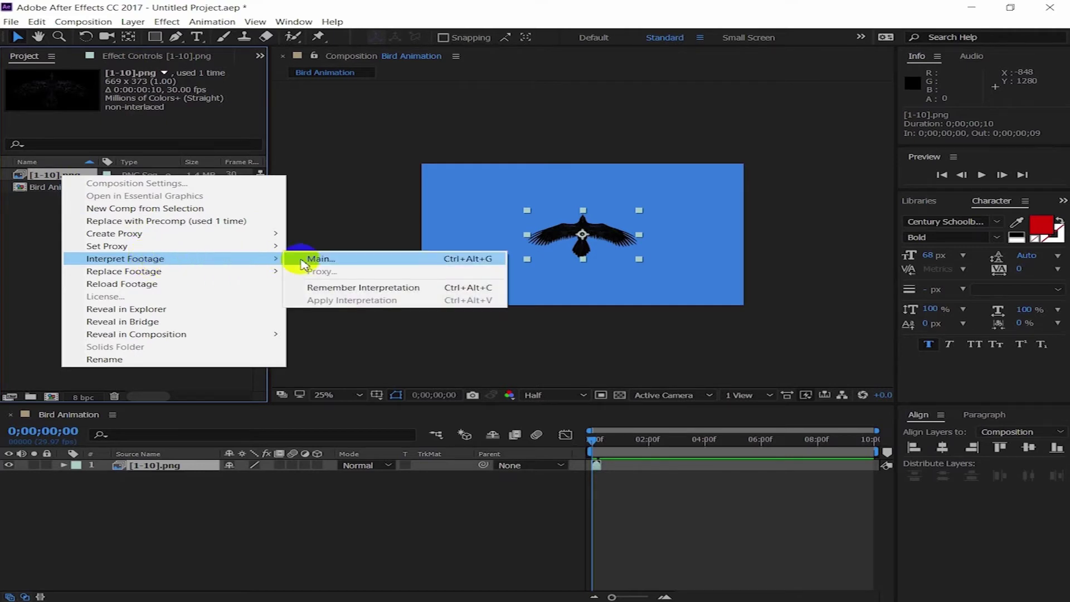
click(313, 259)
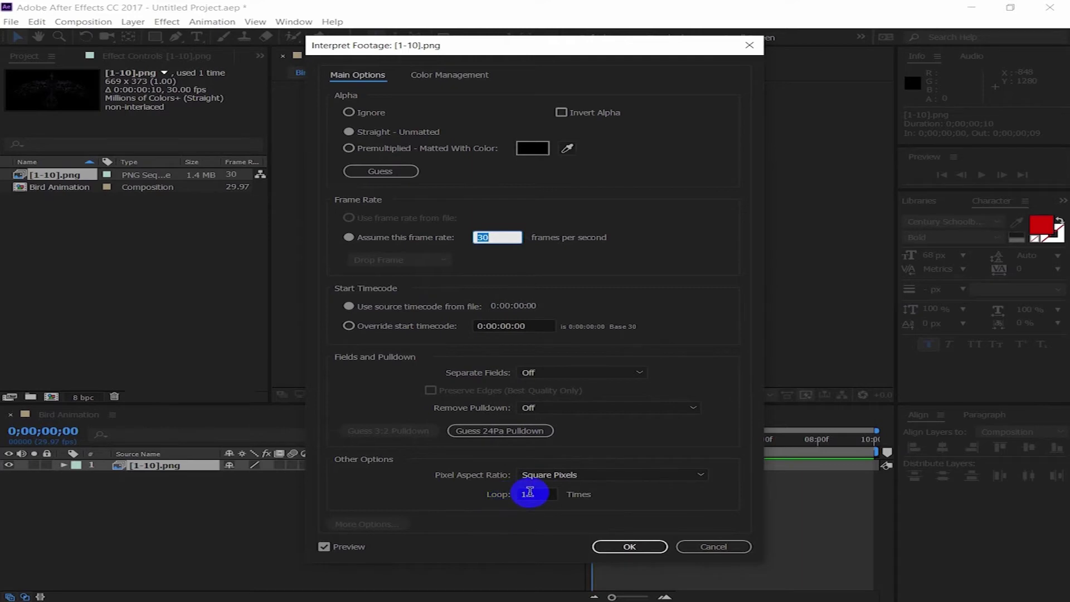
click(527, 494)
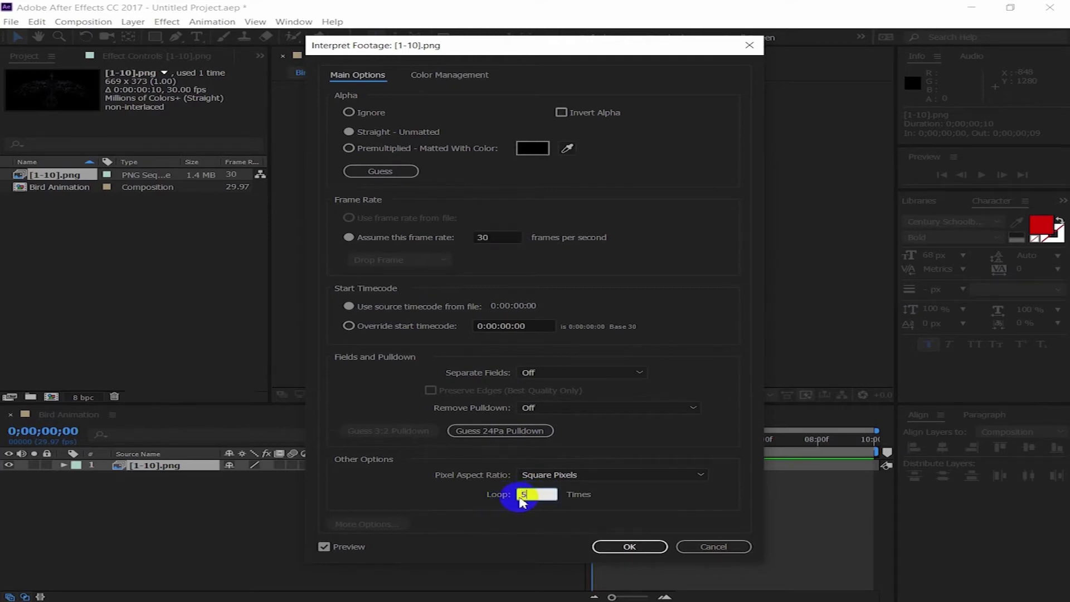
text(500)
click(635, 547)
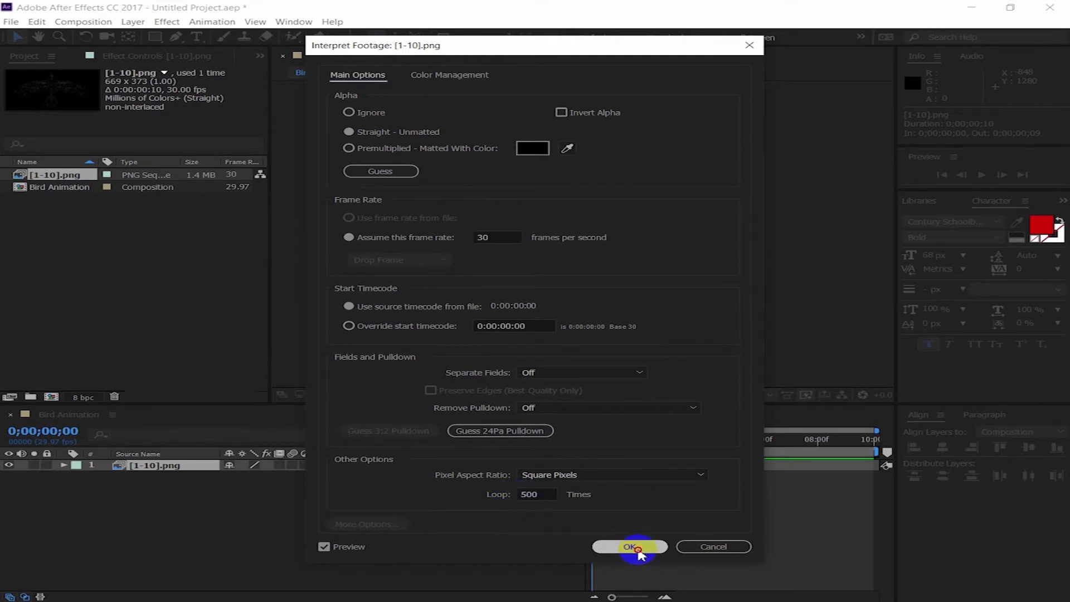
Step: Extend the [1-10].png layer to the end of the 10-second composition and preview the flapping animation
drag(597, 464, 876, 477)
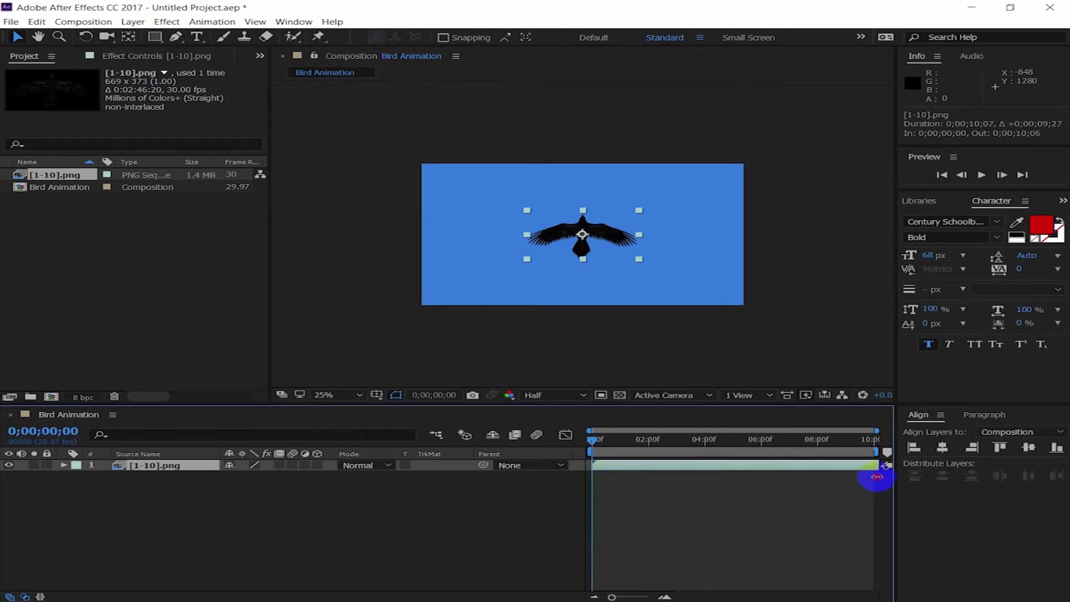
key(space)
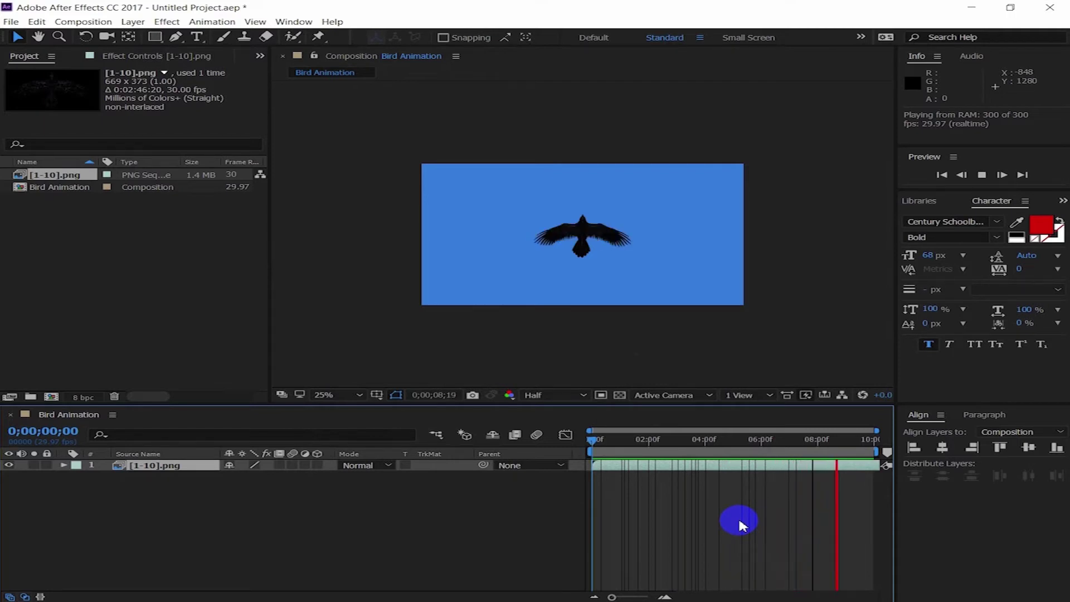
key(space)
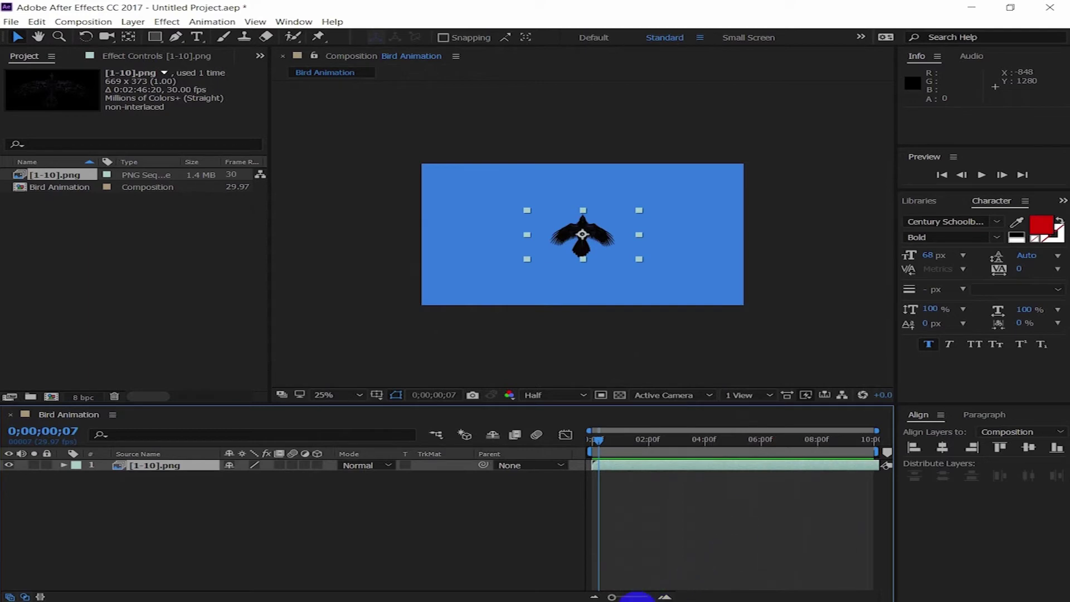
key(space)
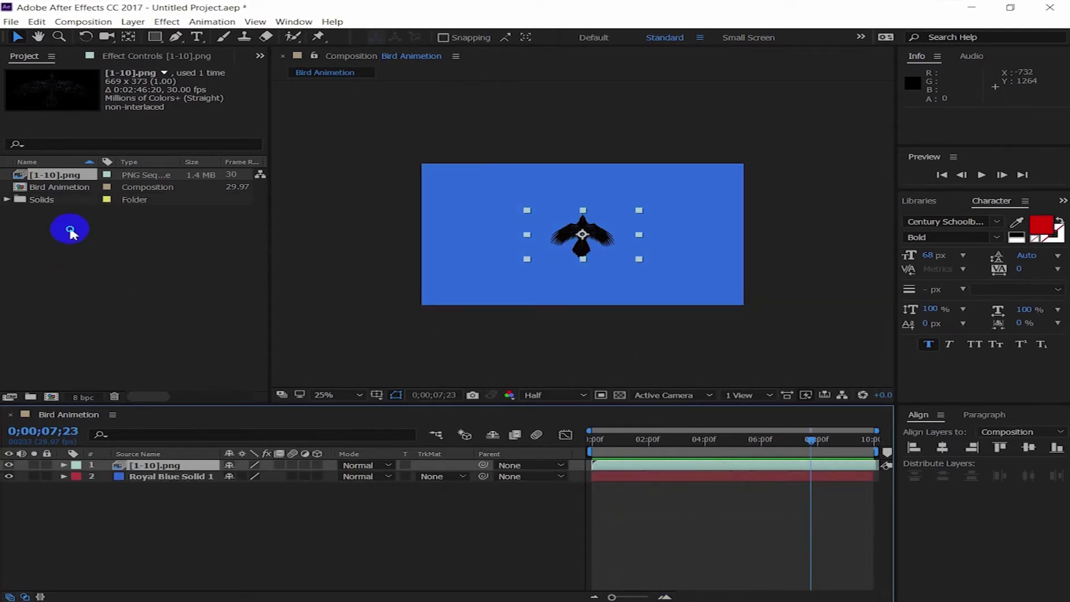
Step: Import the sunset image download (1) from the Tutorial 4 folder as footage
right_click(70, 229)
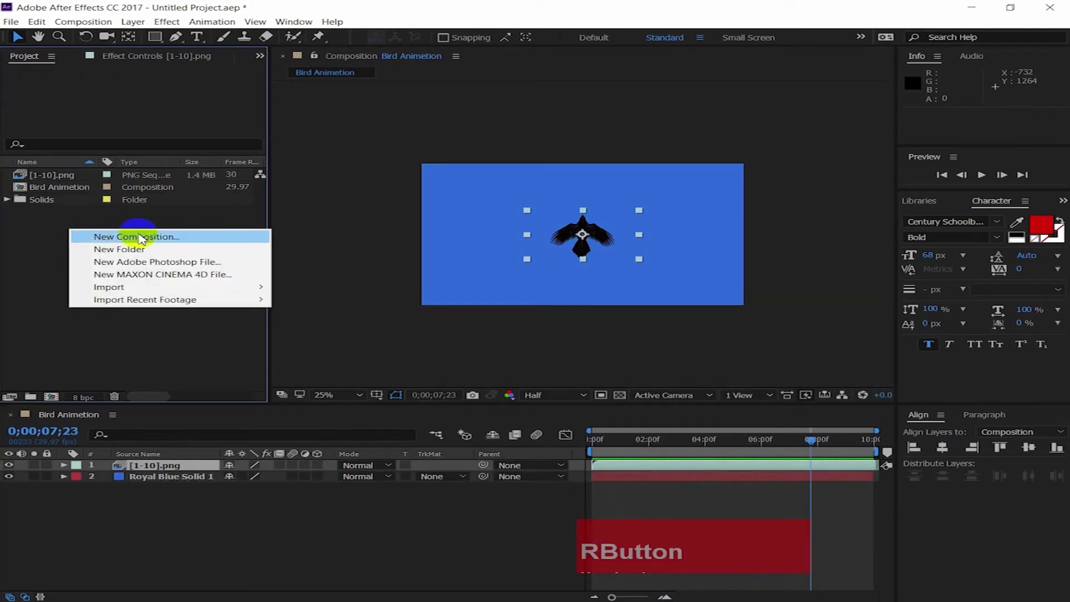
mouse_move(143, 286)
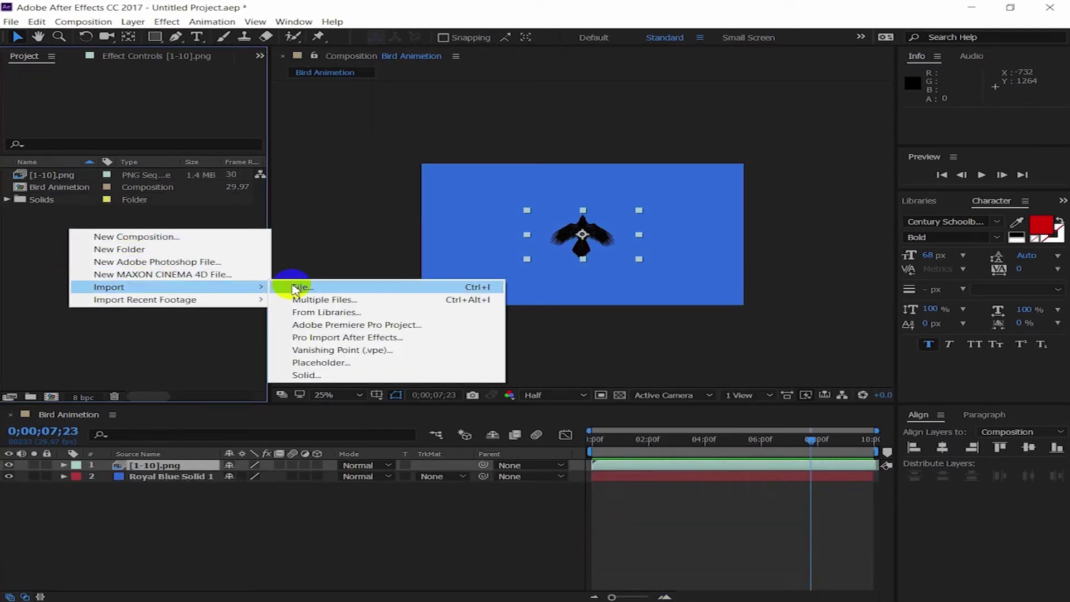
click(295, 288)
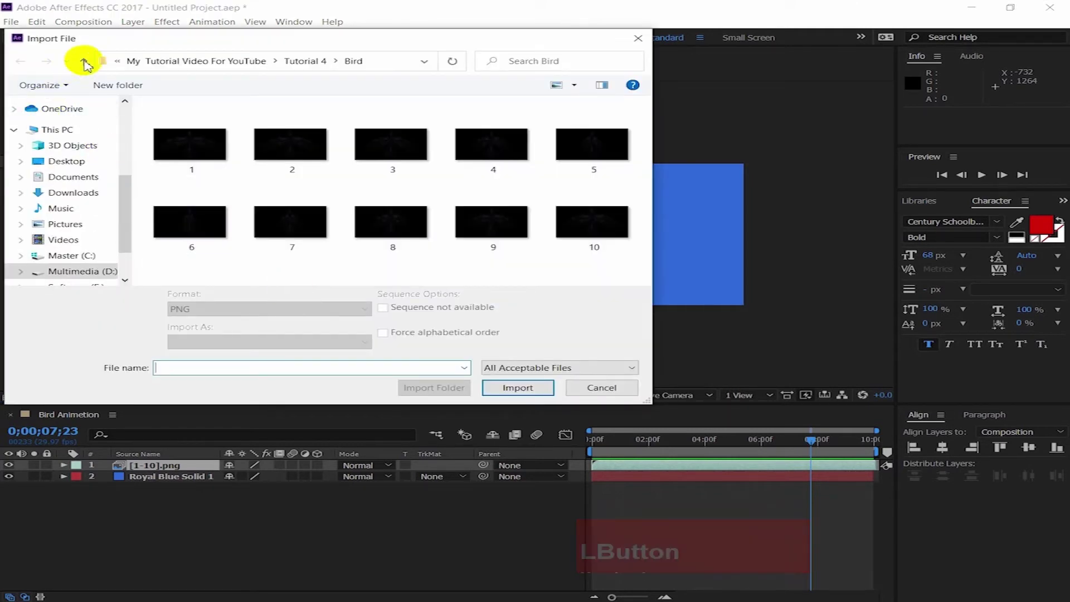
click(84, 61)
click(610, 148)
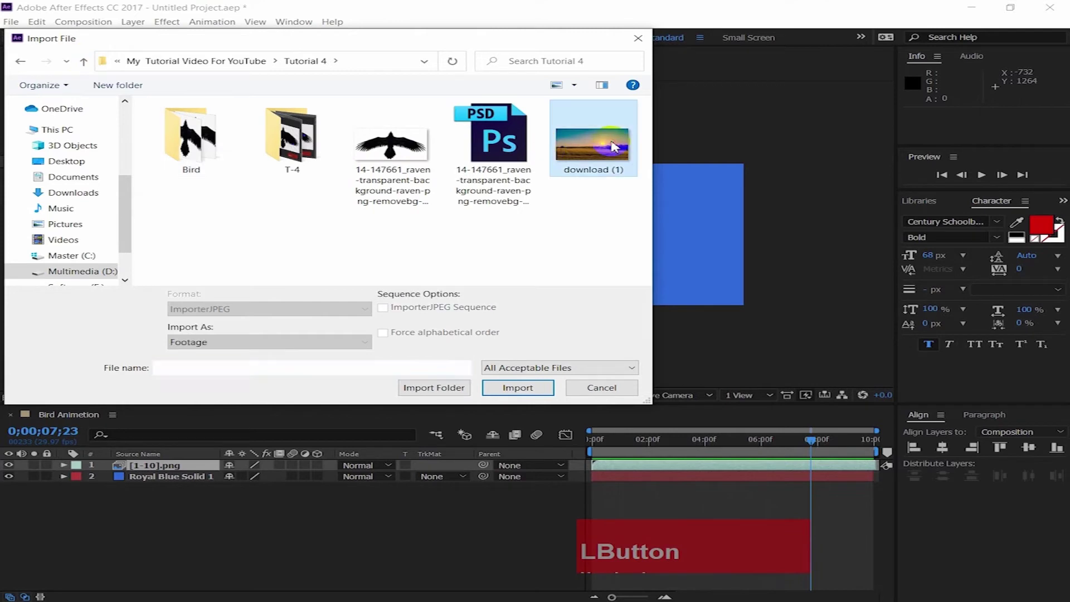
click(530, 384)
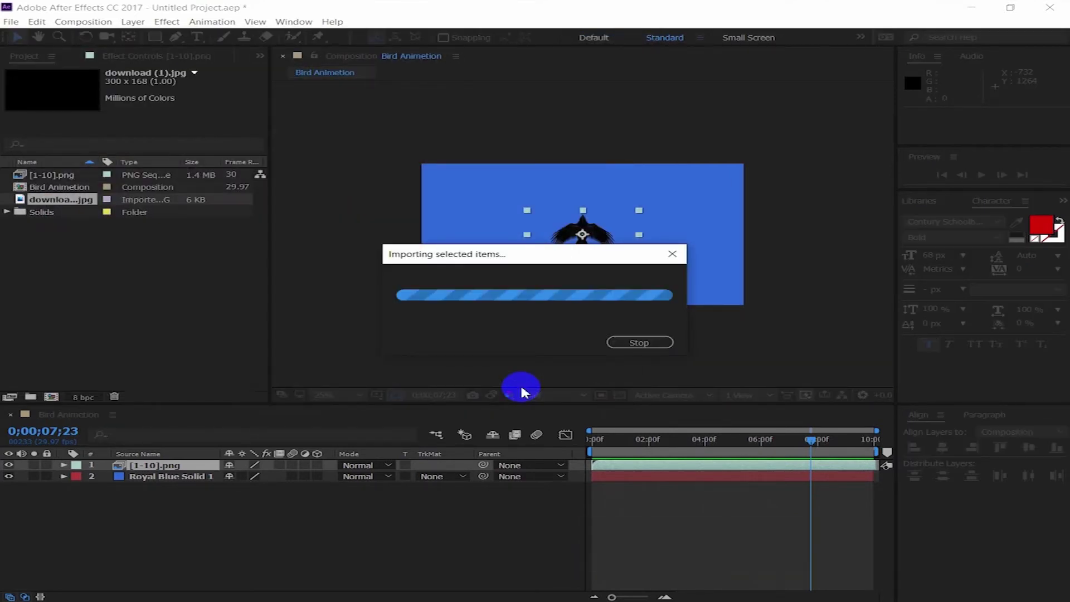
Step: Place download (1).jpg beneath the raven sequence in the timeline and delete the Royal Blue Solid 1 layer
drag(62, 205, 153, 495)
click(154, 492)
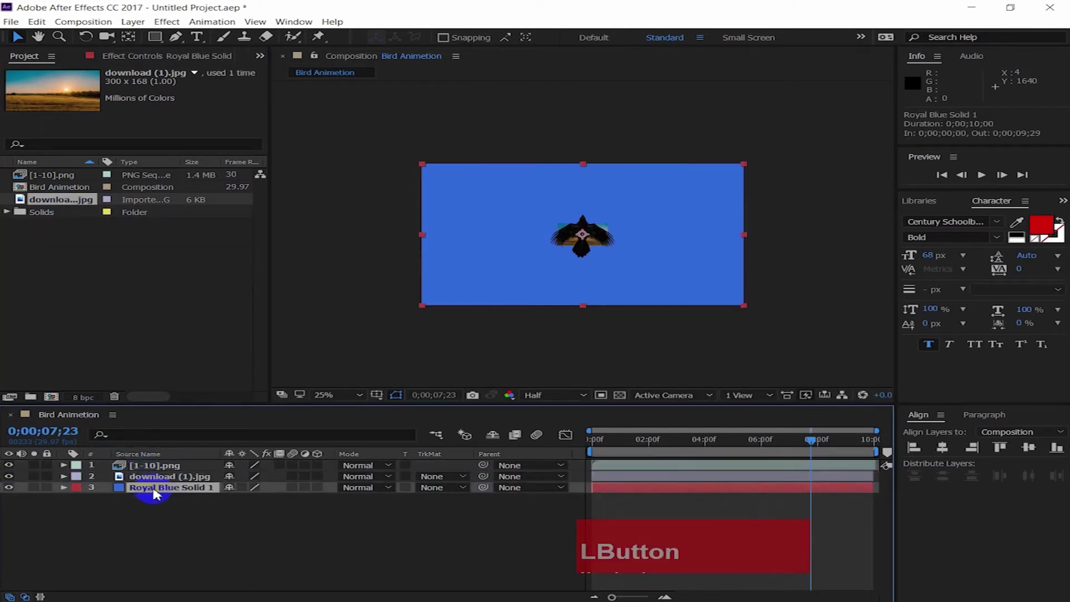
key(Delete)
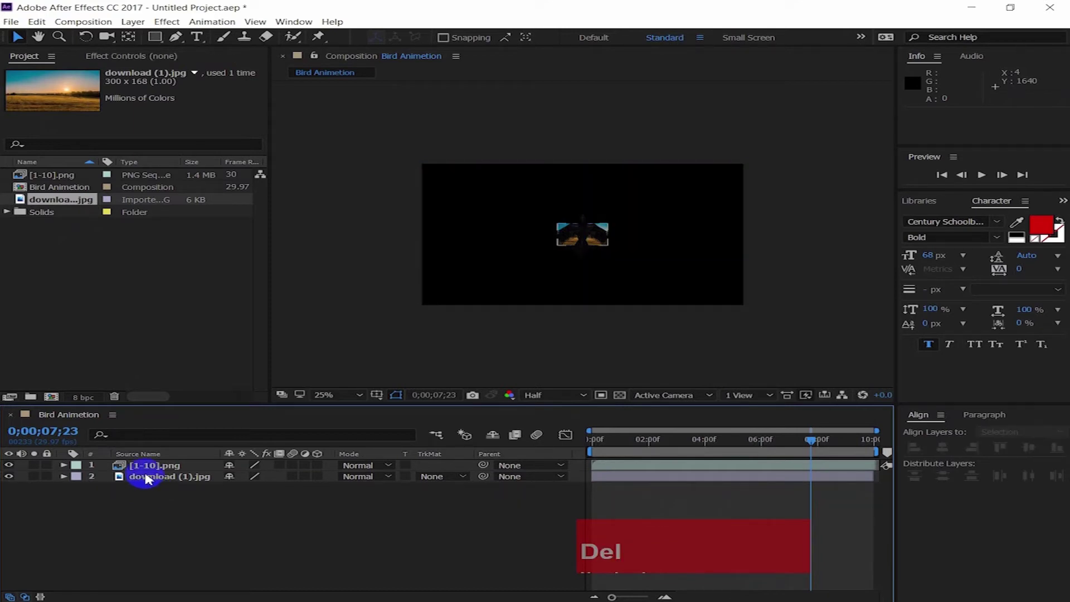
Step: Scale the download (1).jpg layer up to 1029% so it covers the whole frame, and collapse its properties
click(146, 479)
key(s)
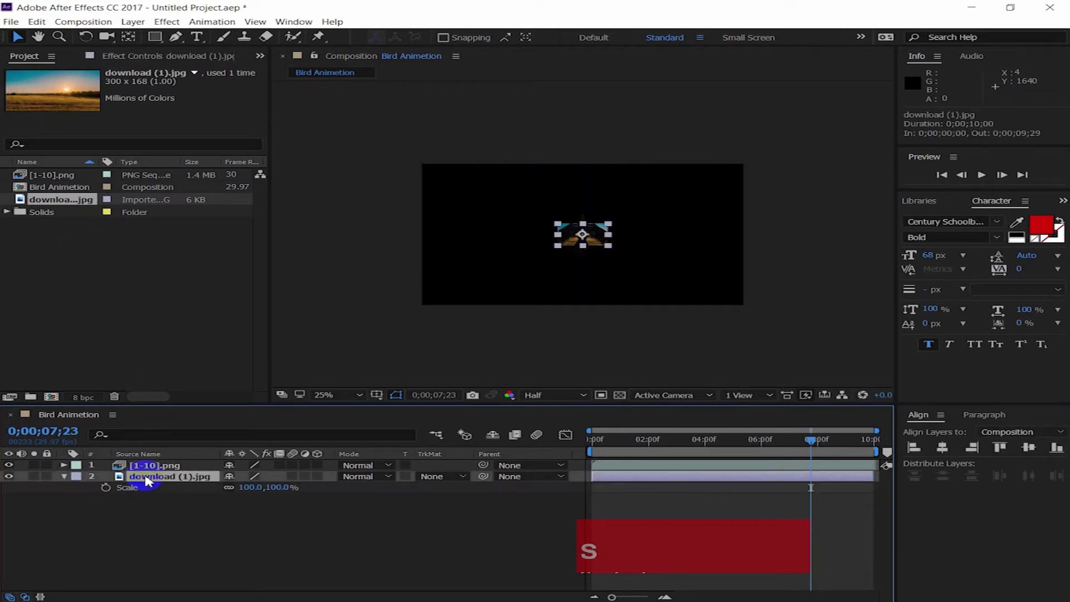
drag(276, 490, 953, 519)
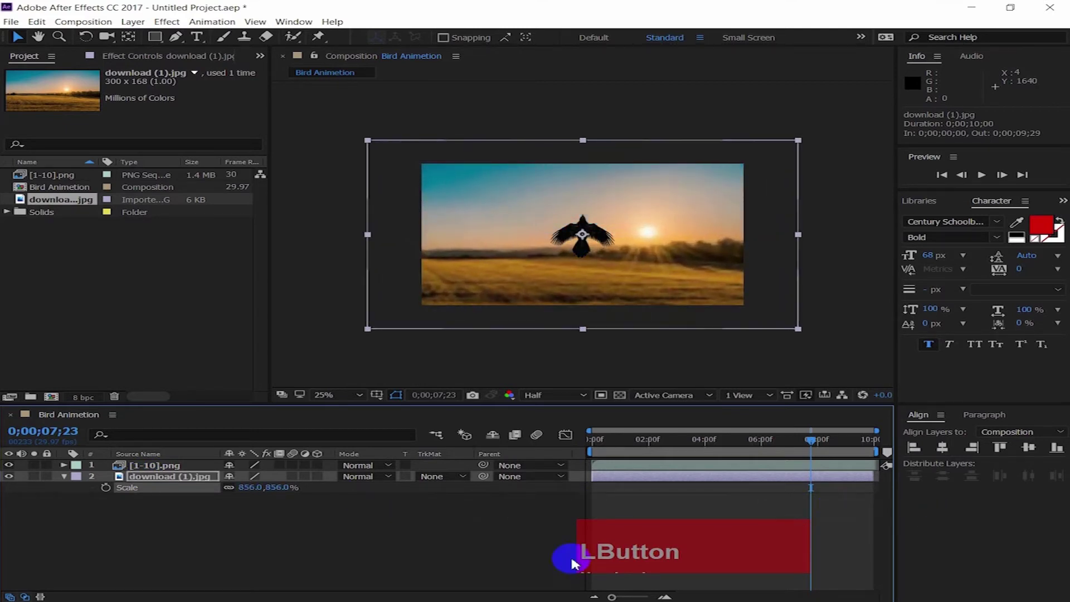
drag(310, 498, 433, 498)
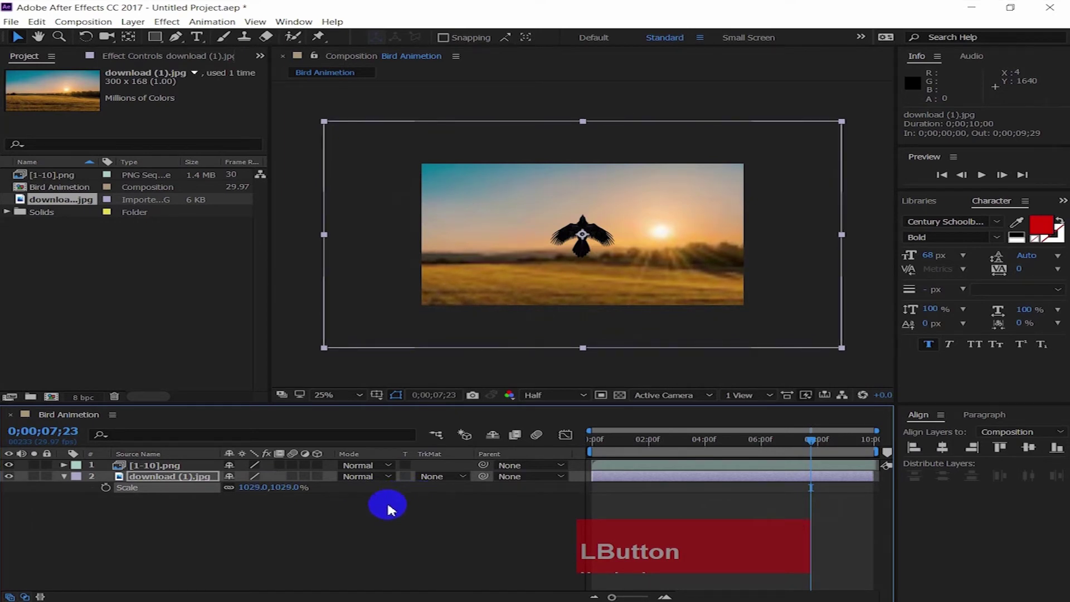
click(375, 510)
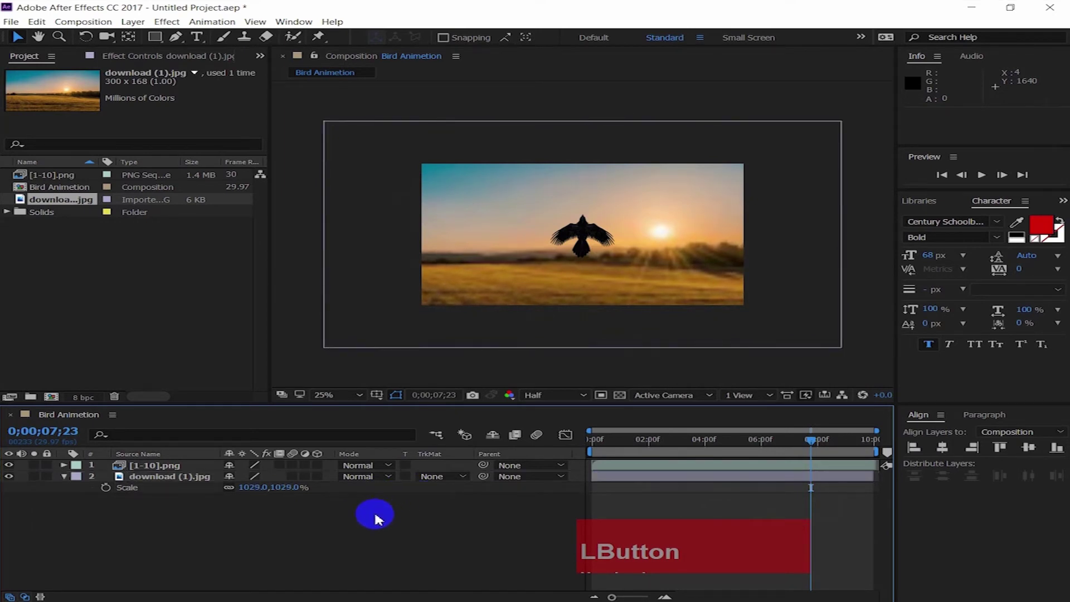
click(64, 477)
click(305, 517)
Step: Return the current time to 0;00;00;00 and lock the download (1).jpg background layer
drag(812, 439, 582, 462)
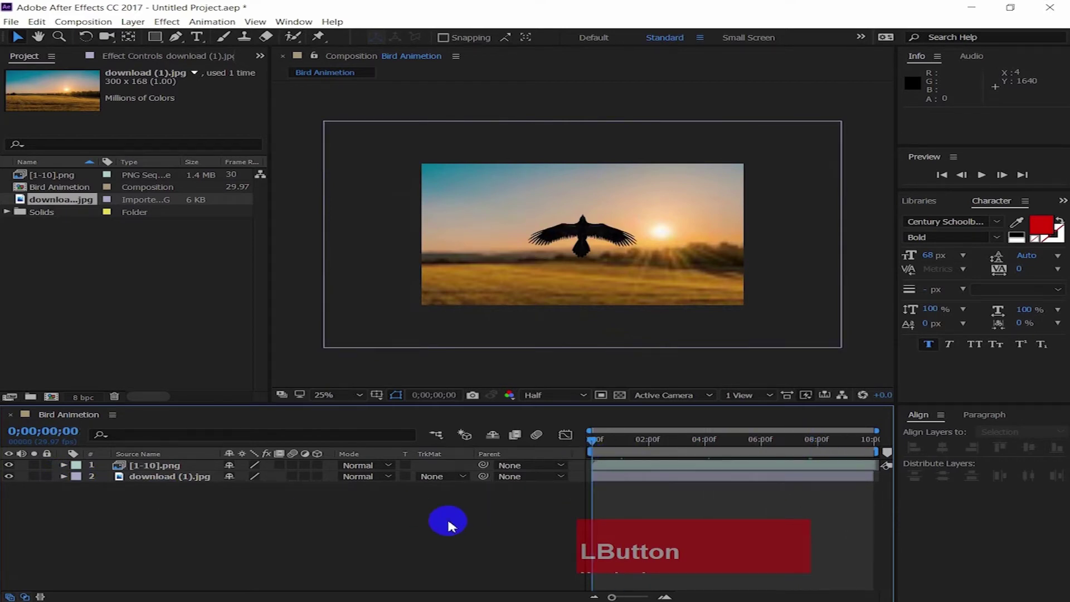
scroll(446, 524, down, 1)
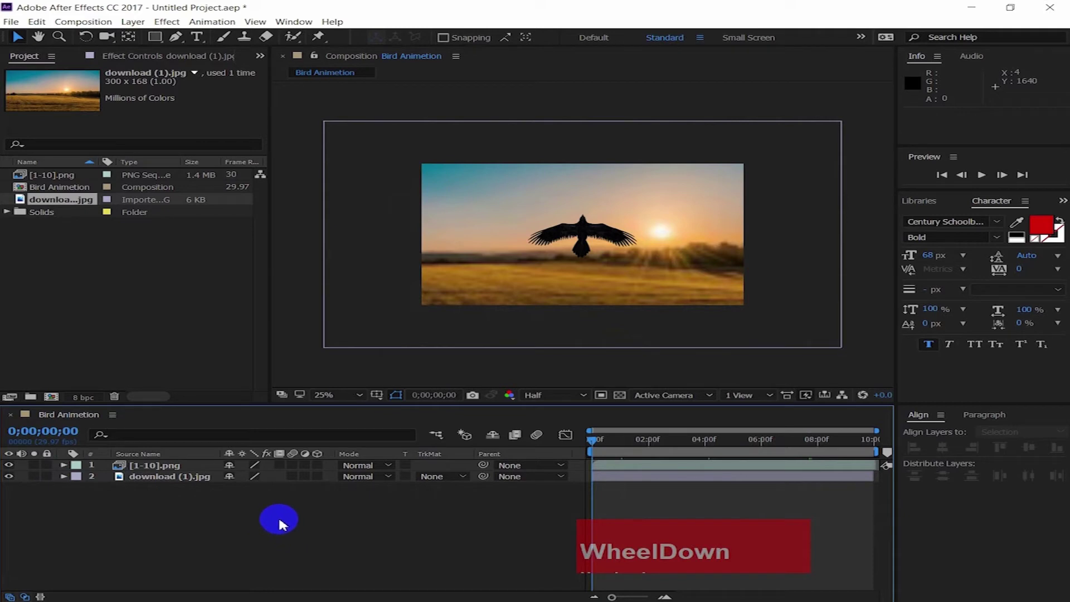
click(174, 39)
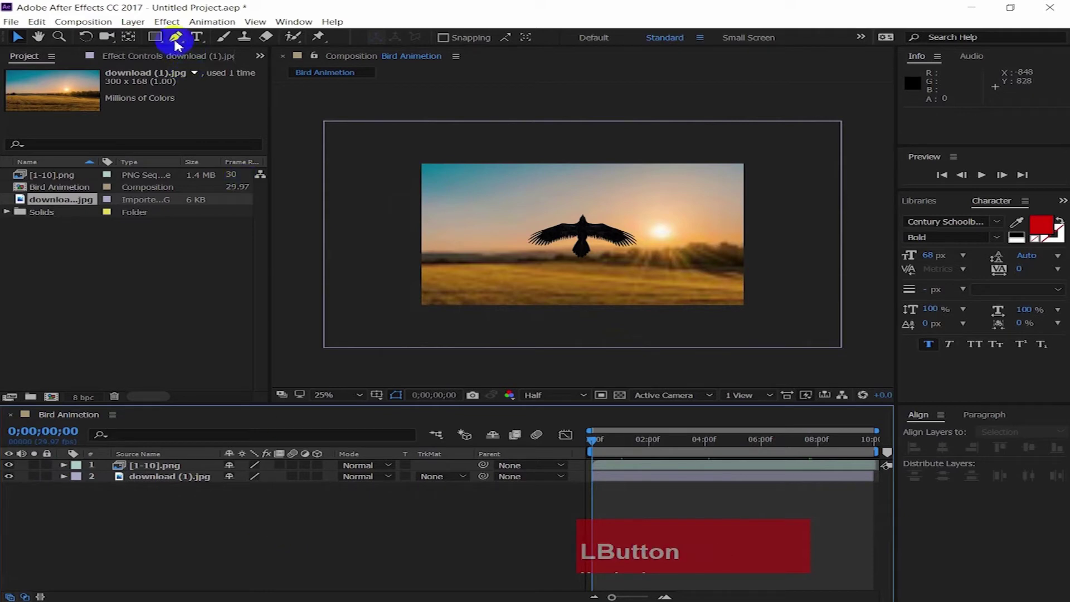
click(47, 476)
Step: Draw an open curved Pen path from outside the frame's lower right corner, looping around the bird's left side and over it to the upper right edge
click(176, 38)
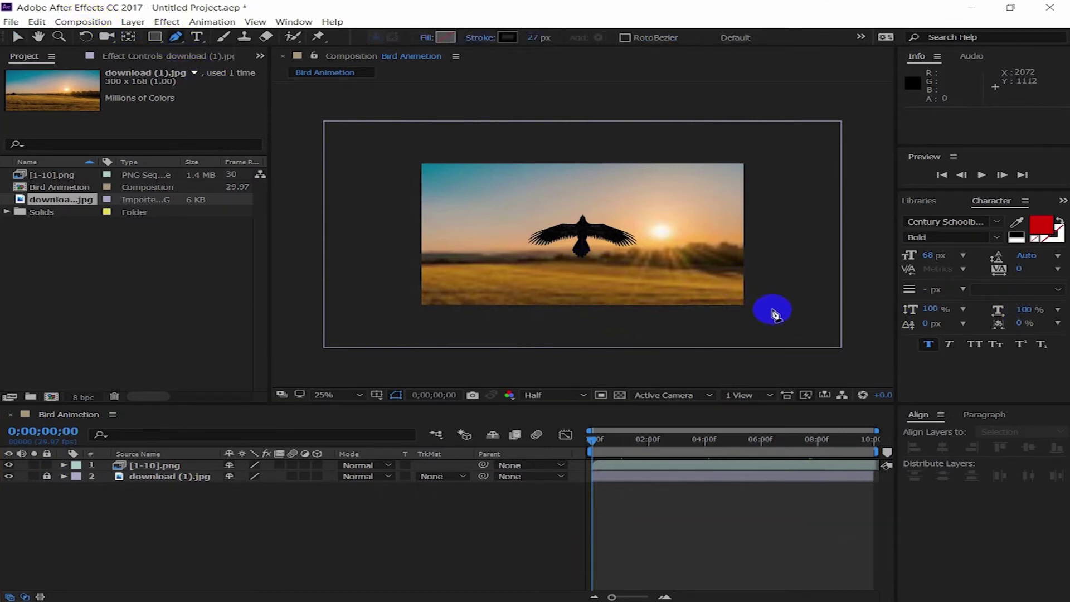
click(780, 311)
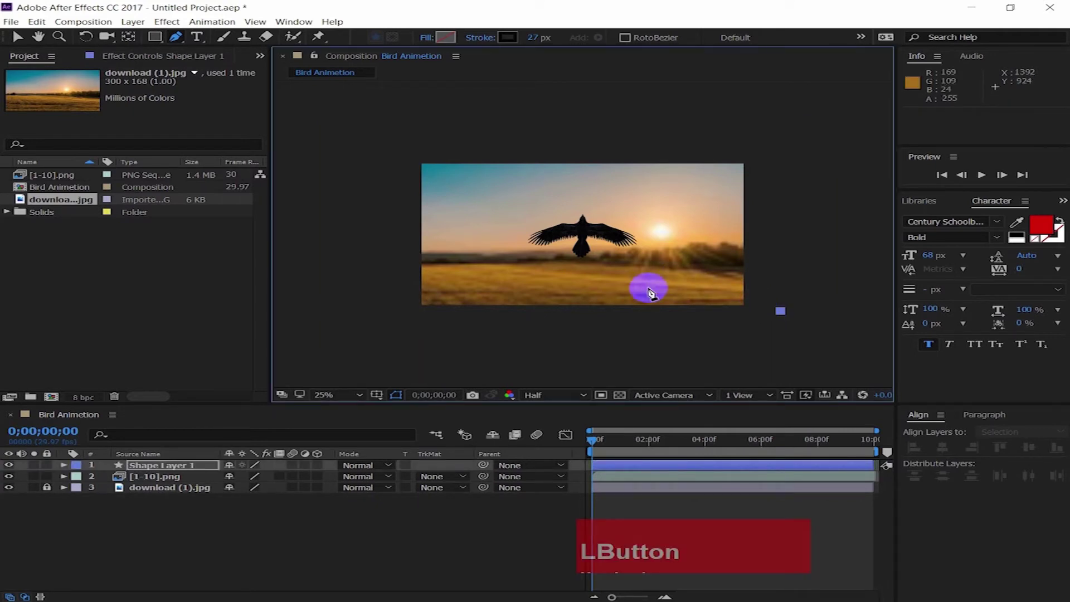
drag(635, 291, 589, 269)
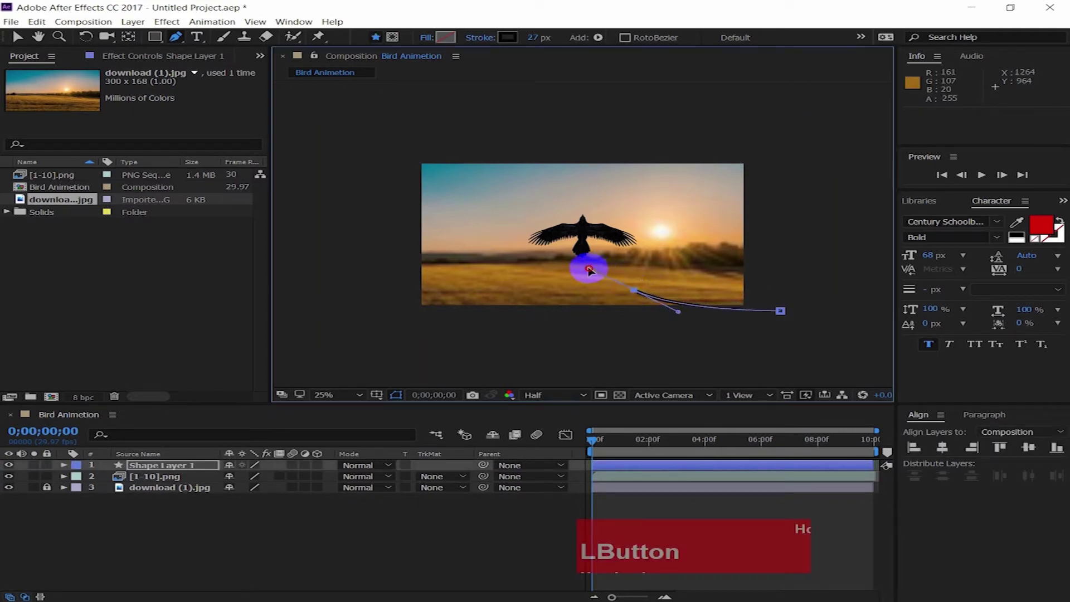
click(461, 281)
click(458, 218)
drag(500, 198, 506, 195)
drag(580, 201, 612, 225)
drag(679, 223, 701, 202)
drag(731, 156, 742, 142)
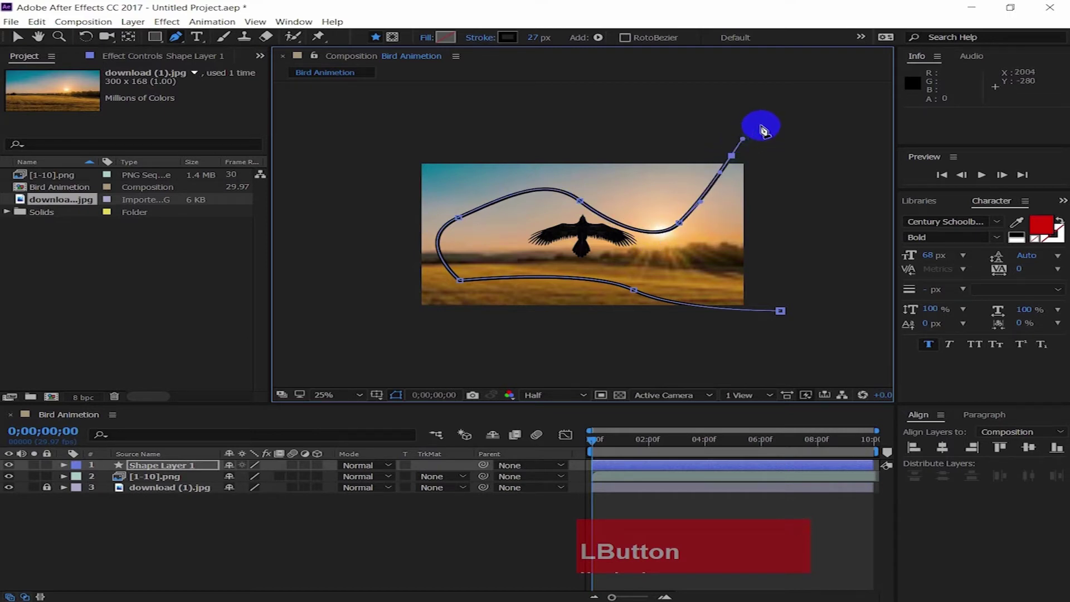
Step: Convert the path's lower-left corner vertex into a smooth curve point with the Convert Vertex tool
click(180, 38)
click(223, 80)
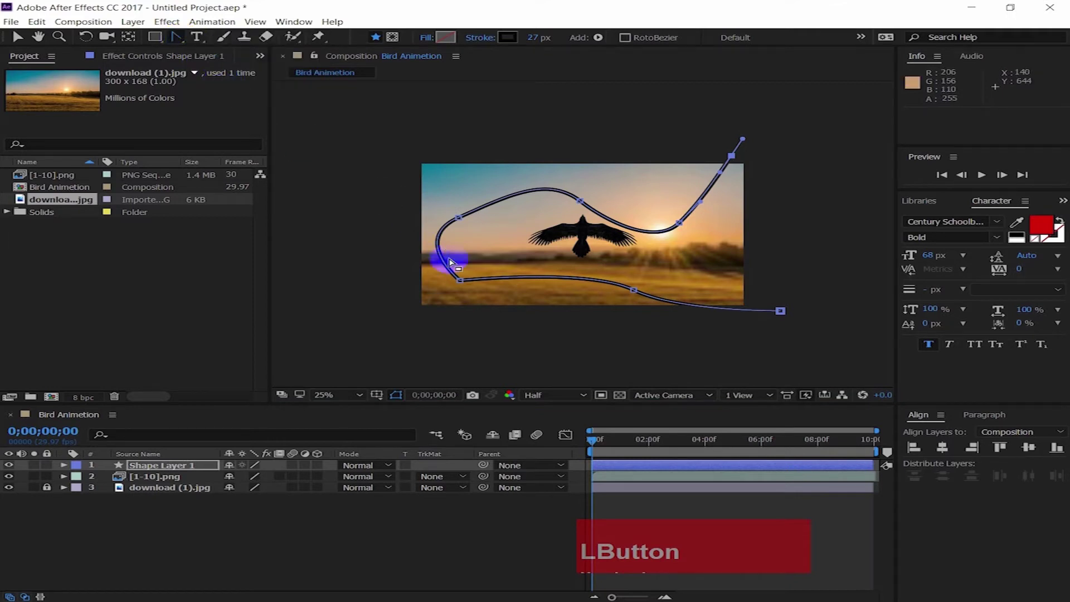
click(461, 282)
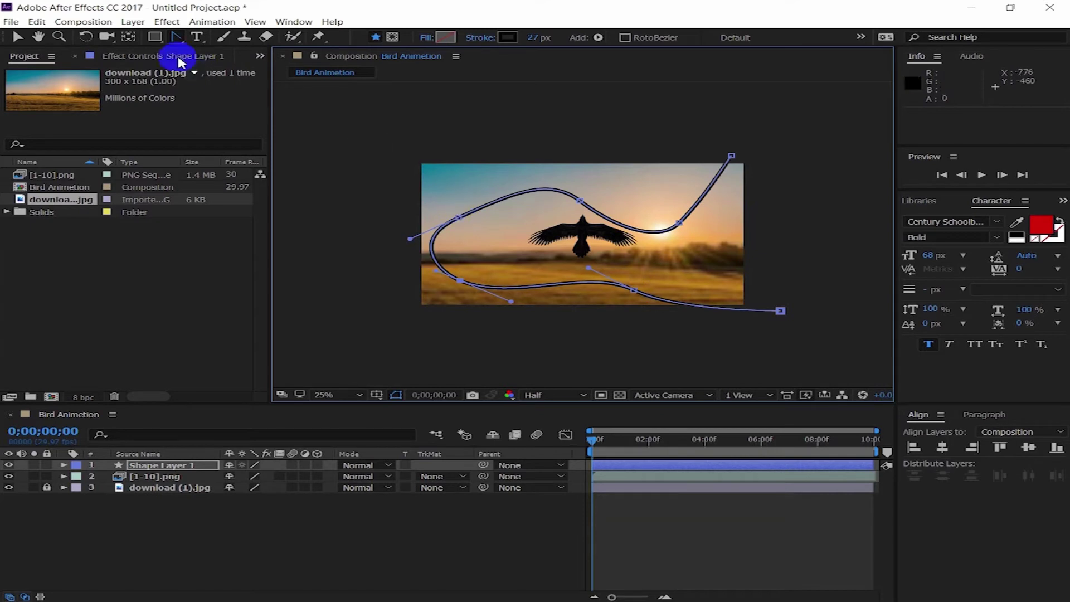
Step: Even out the flight path by moving its two left vertices inward, the lower-right vertex slightly right, and the vertex near the sun upward
click(18, 39)
drag(459, 218, 480, 205)
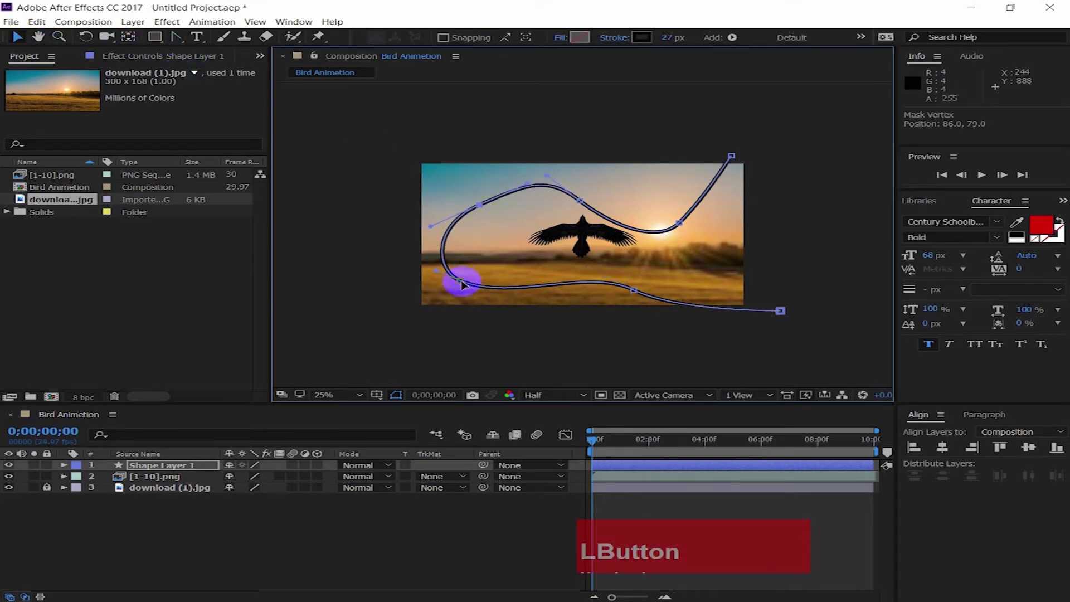
drag(461, 281, 480, 281)
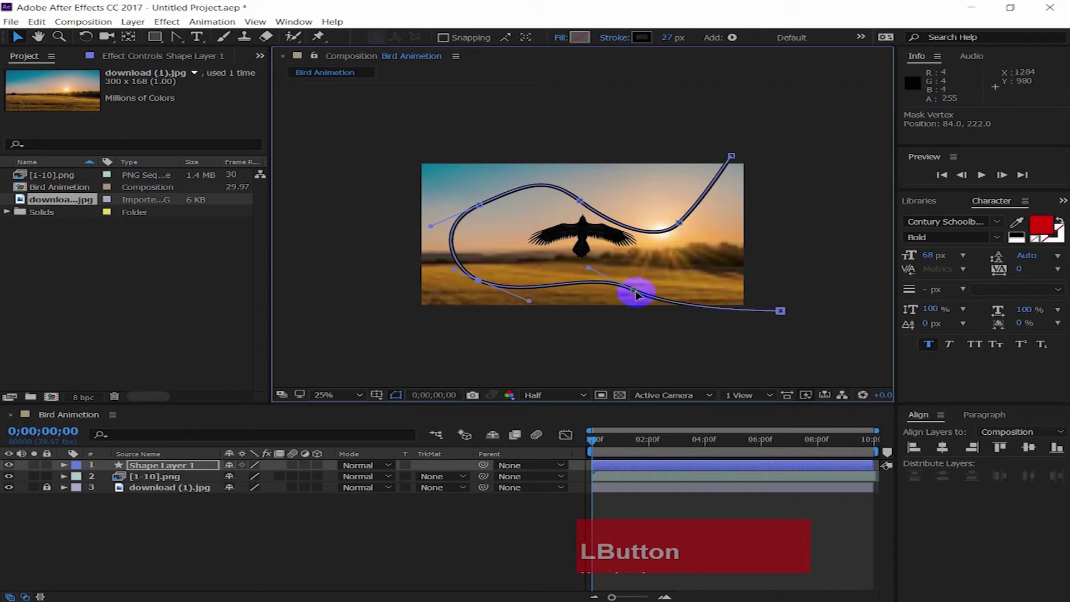
drag(639, 290, 657, 285)
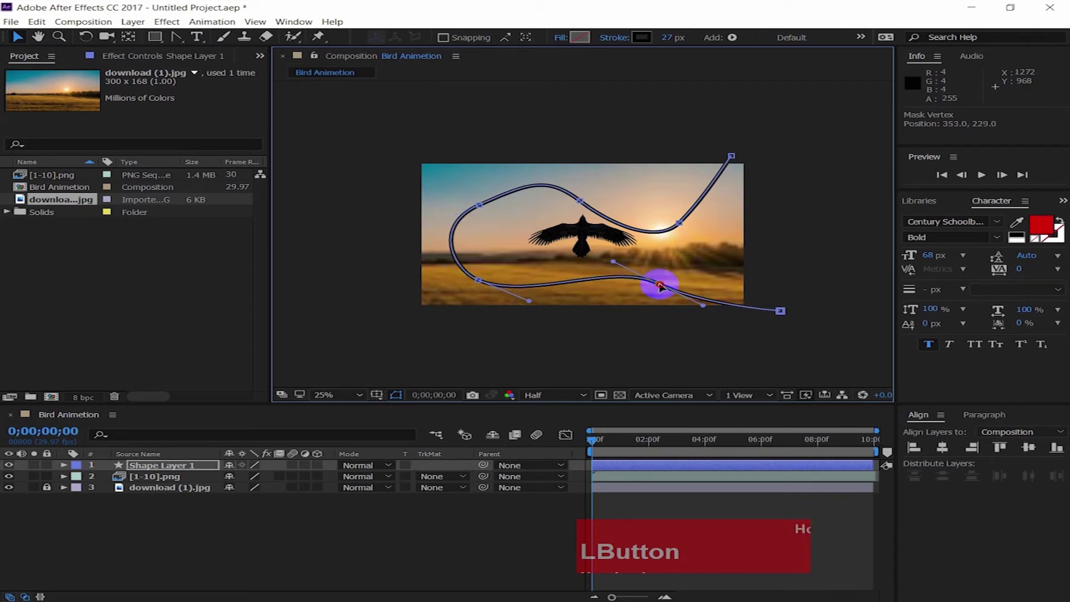
drag(689, 218, 688, 207)
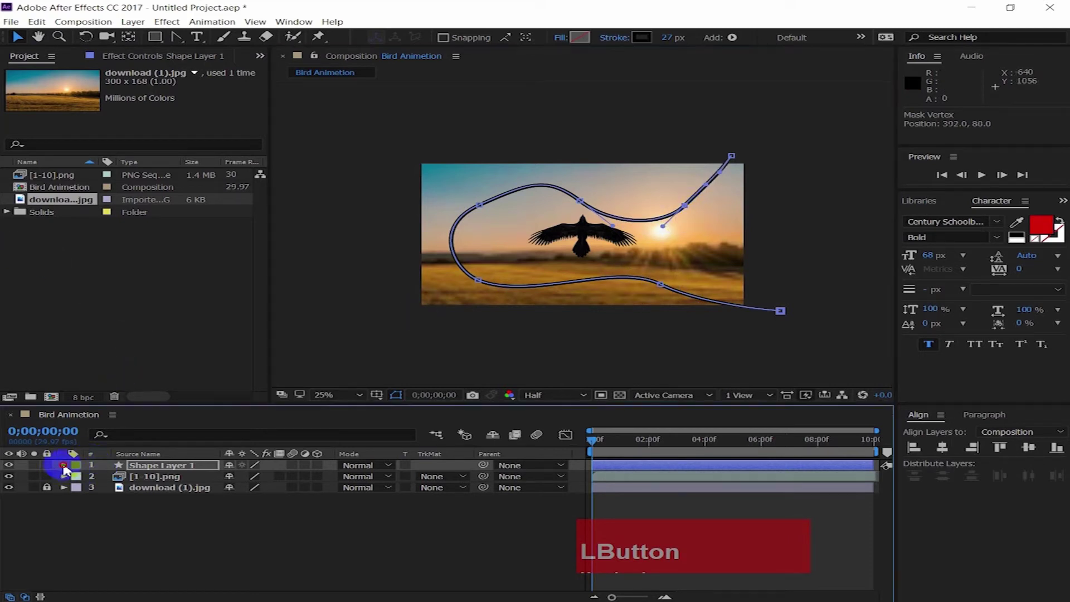
Step: Copy the Path property of Path 1 in Shape Layer 1's Shape 1 contents and collapse the layer
click(65, 466)
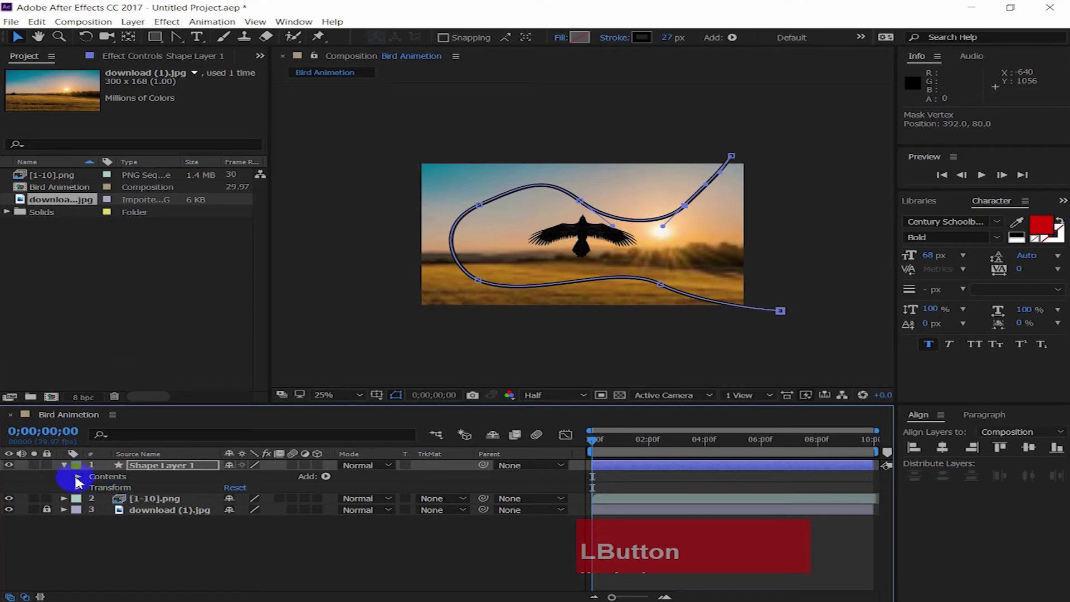
click(77, 478)
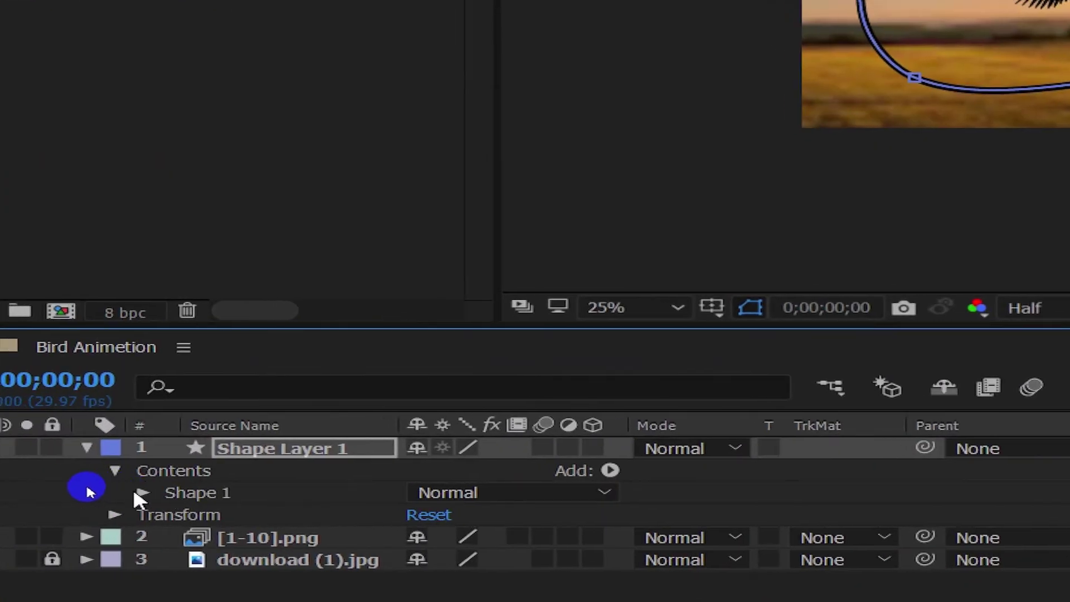
click(146, 493)
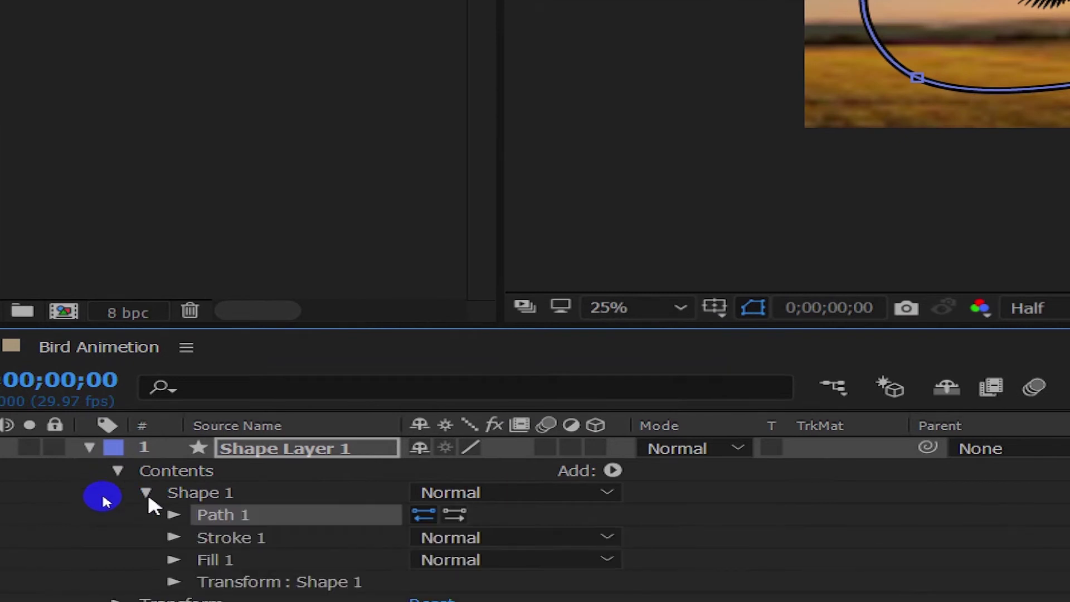
click(173, 514)
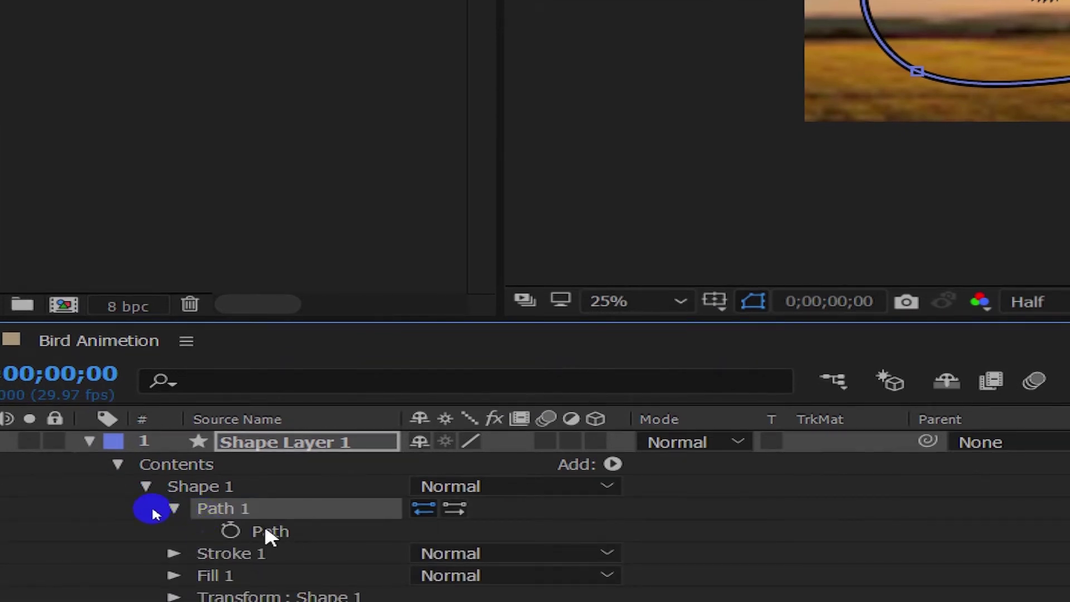
click(268, 536)
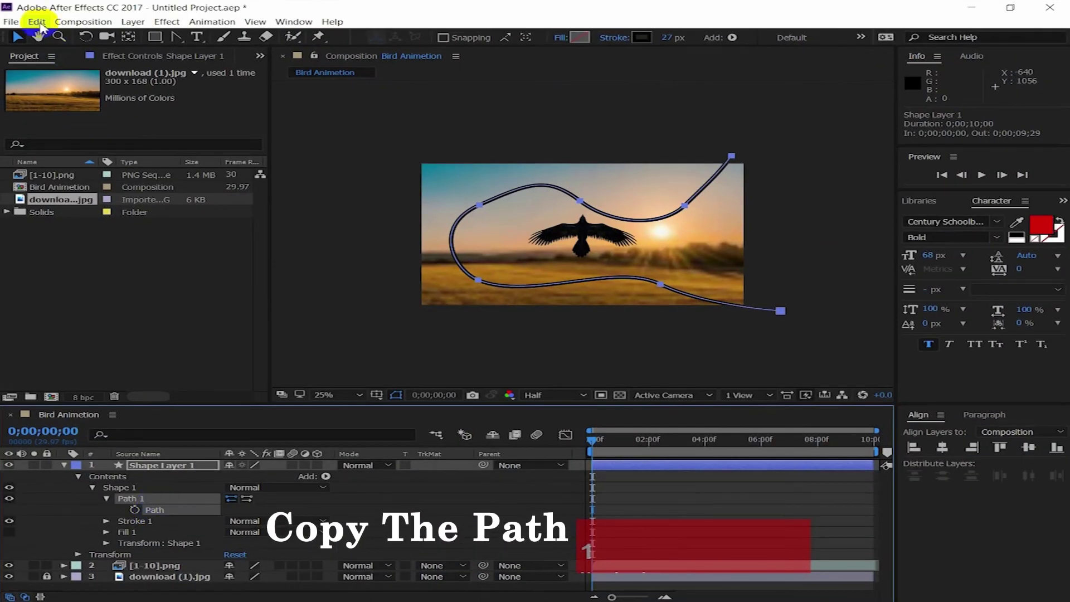
click(37, 22)
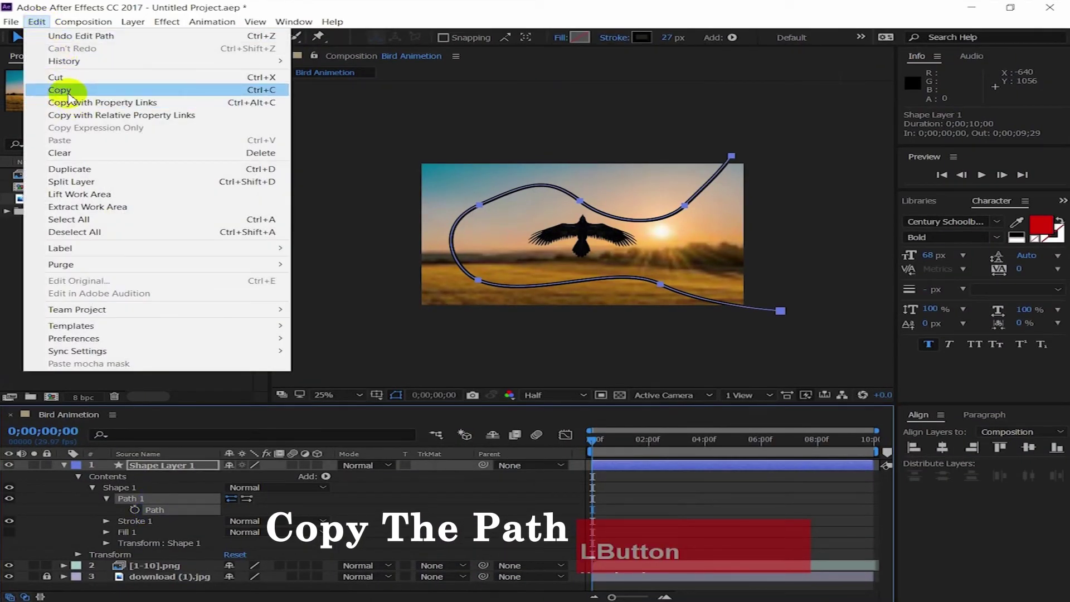
click(68, 93)
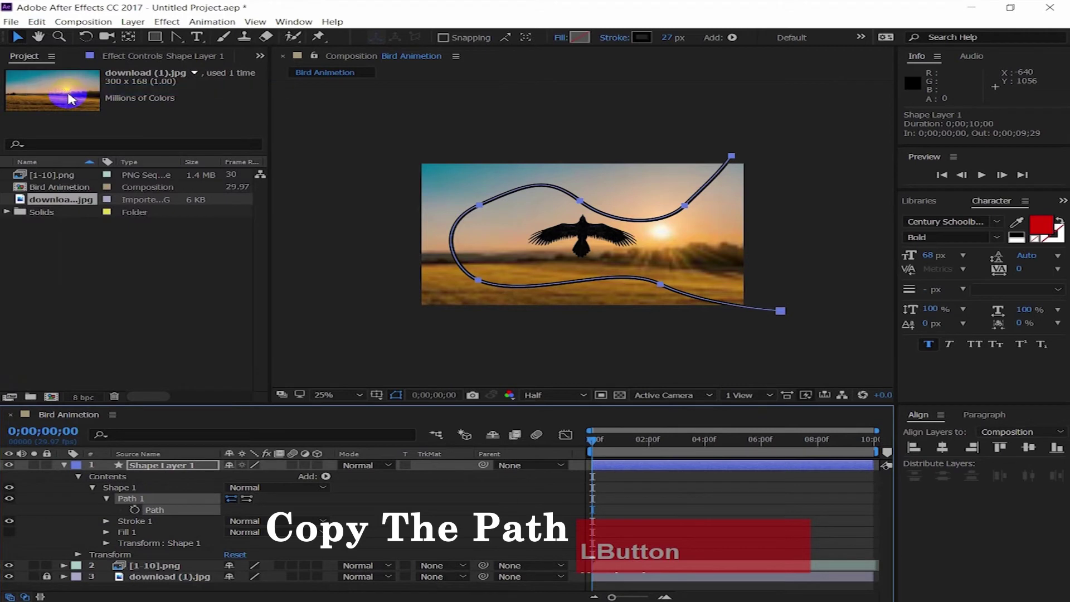
click(63, 466)
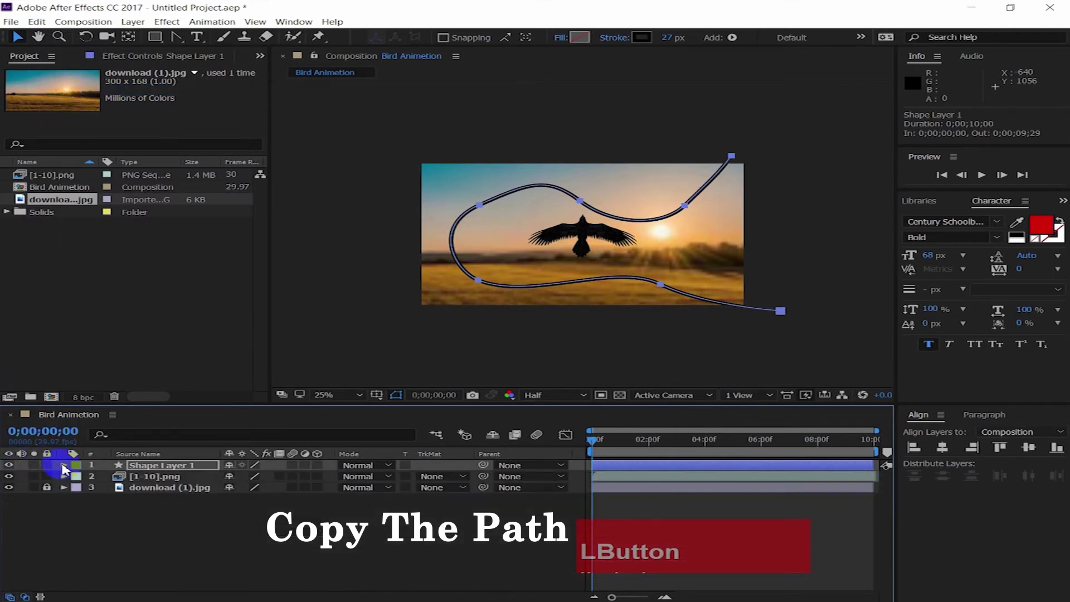
Step: Paste the copied path into the Position property of the [1-10].png layer at 0;00;00;00
drag(594, 441, 585, 437)
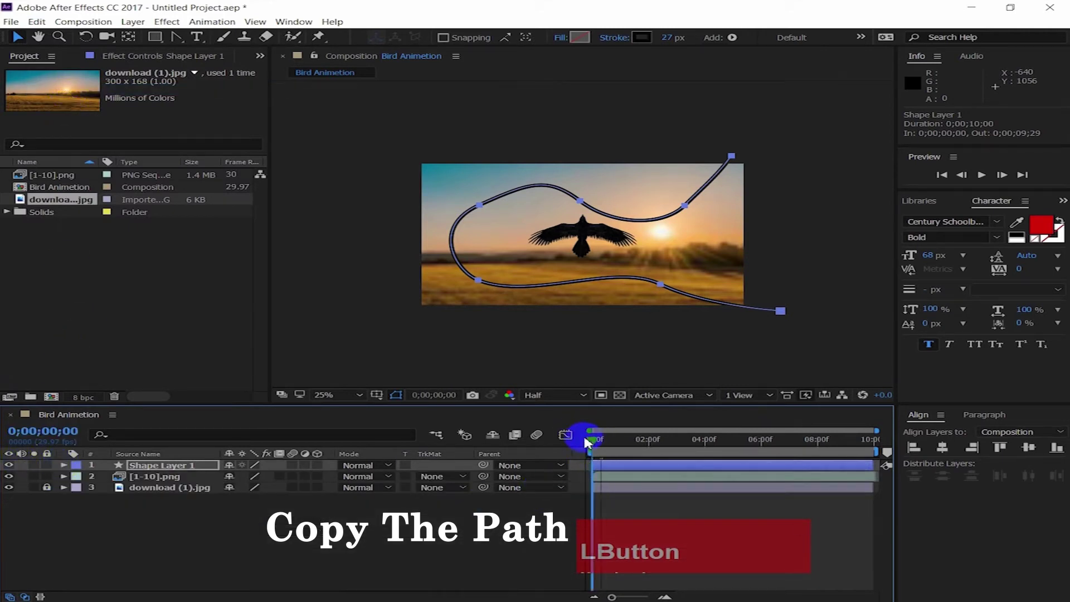
click(149, 480)
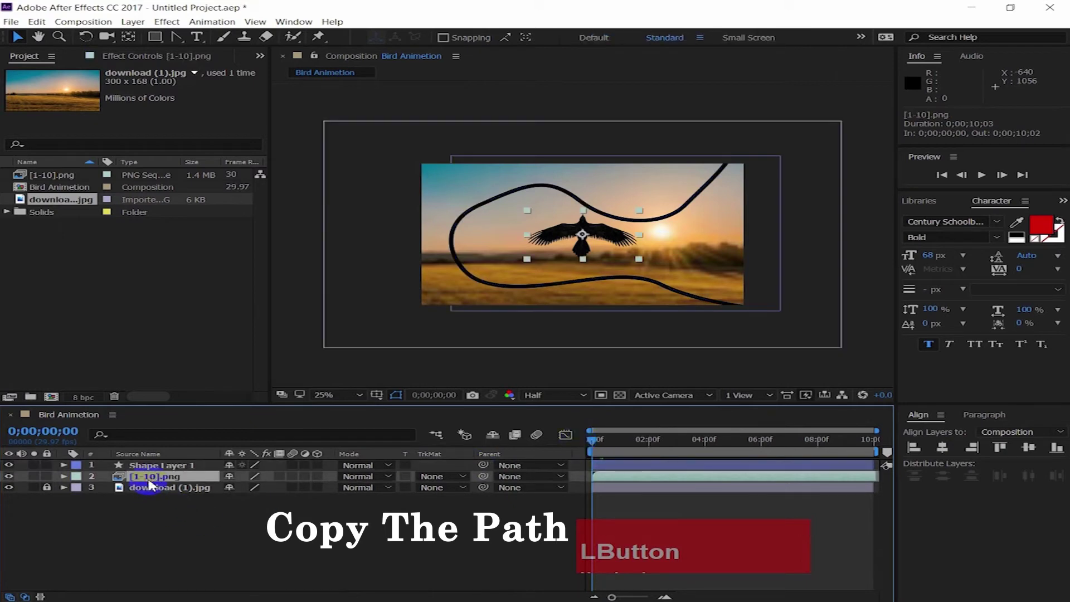
key(p)
click(136, 490)
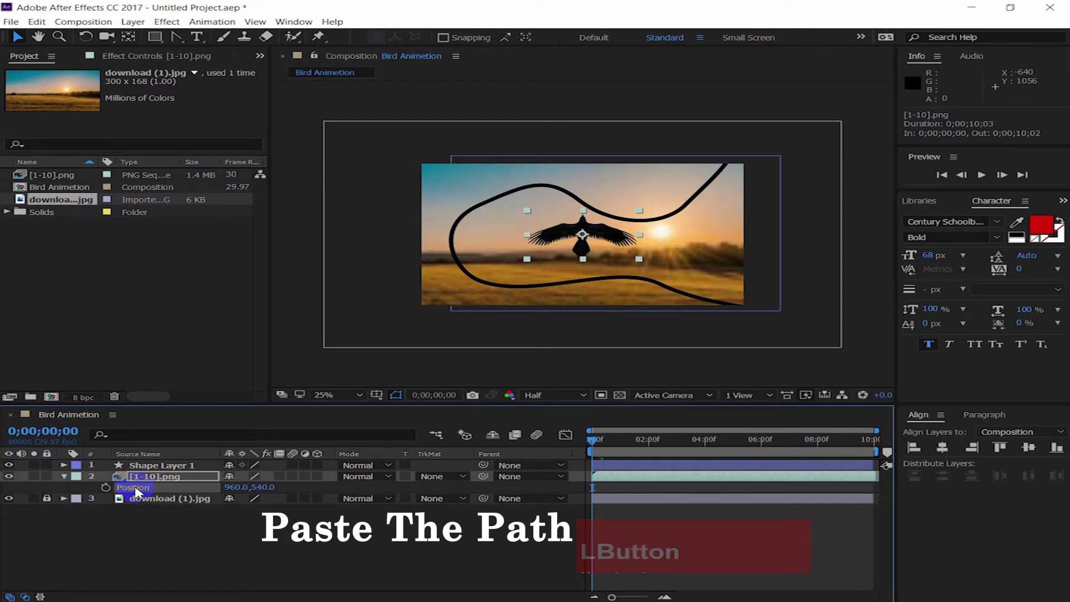
key(ctrl+v)
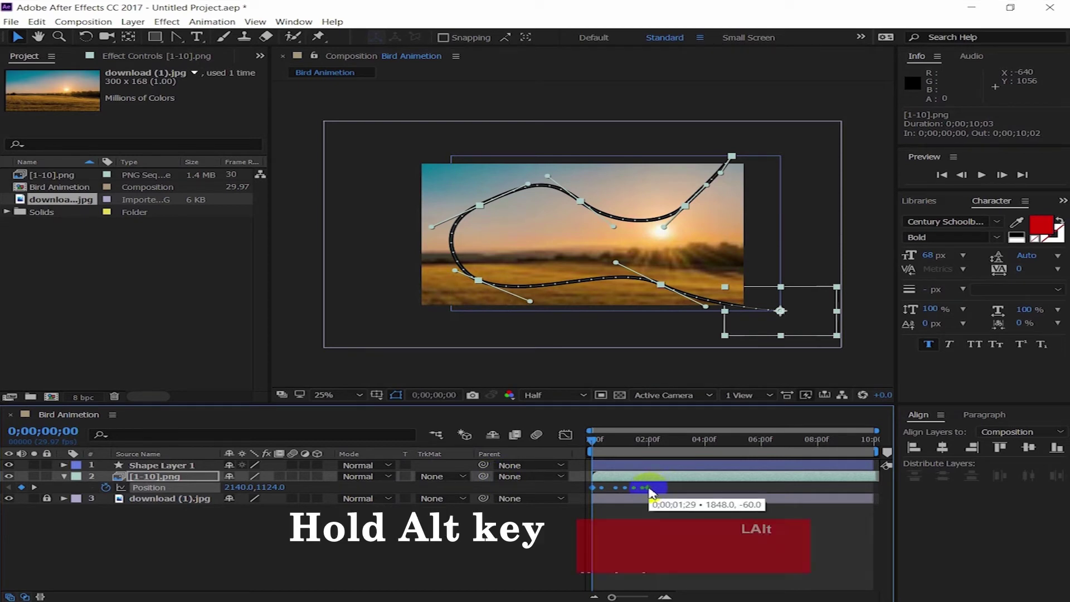
Step: Stretch the bird's Position keyframes proportionally to the end of the composition and preview the motion
drag(823, 494, 867, 497)
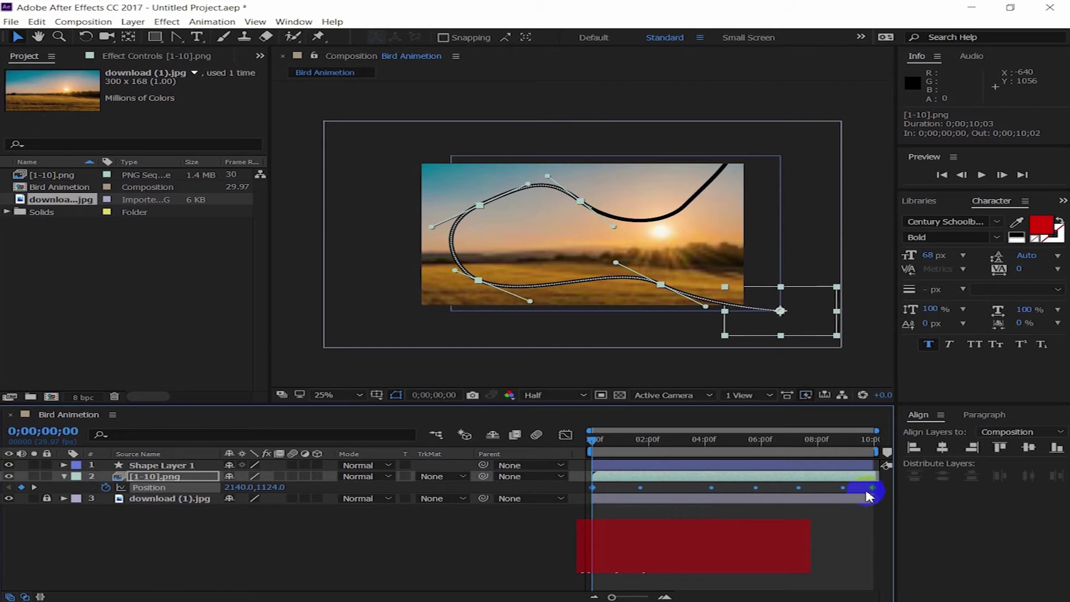
key(space)
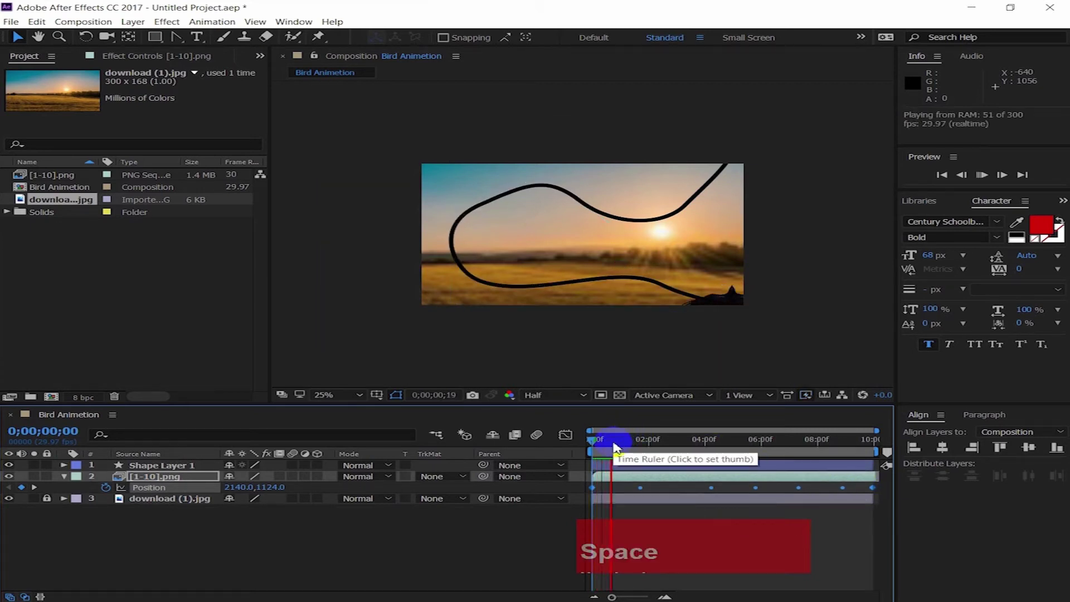
key(space)
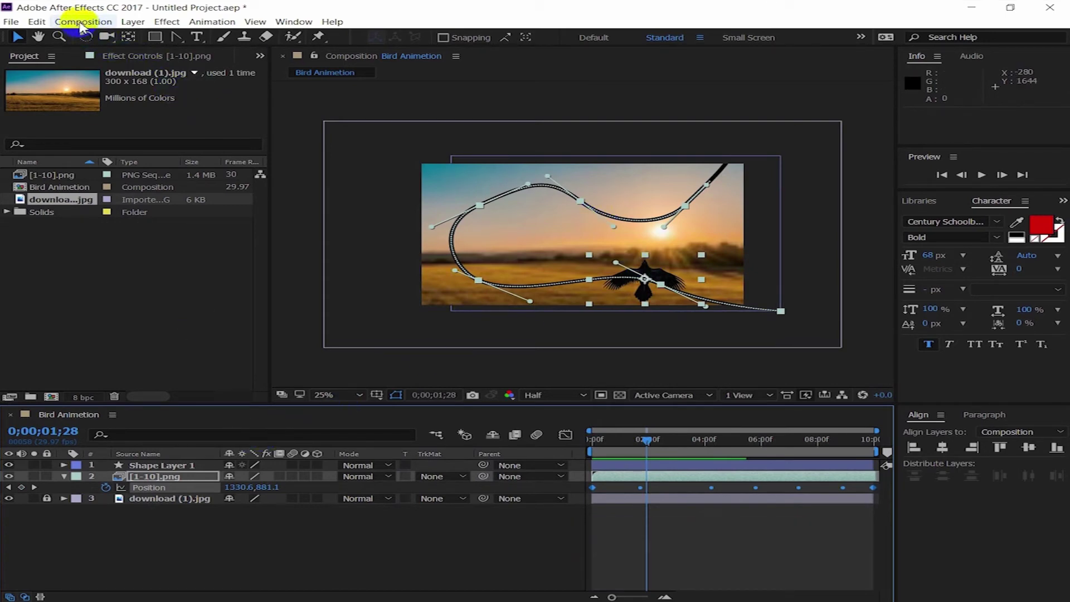
Step: Set the [1-10].png layer's auto-orientation to Orient Along Path
click(123, 23)
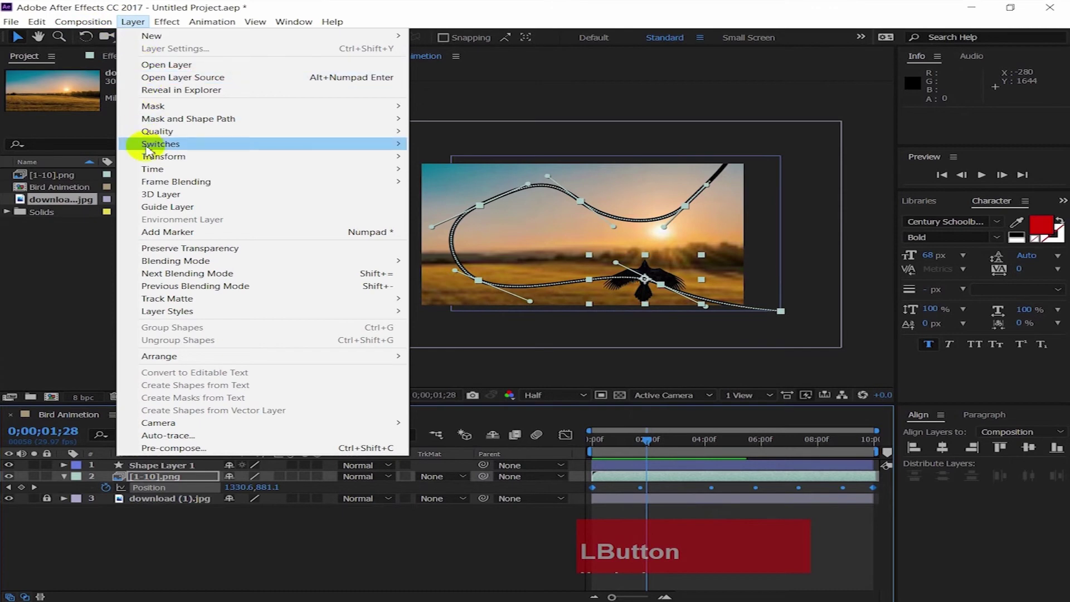
mouse_move(168, 158)
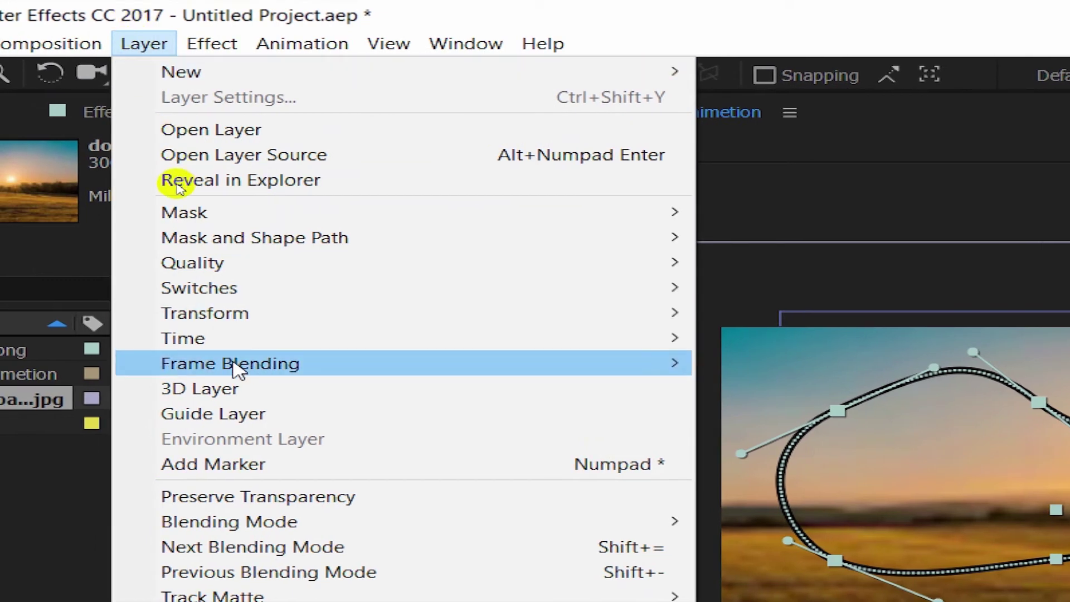
mouse_move(208, 315)
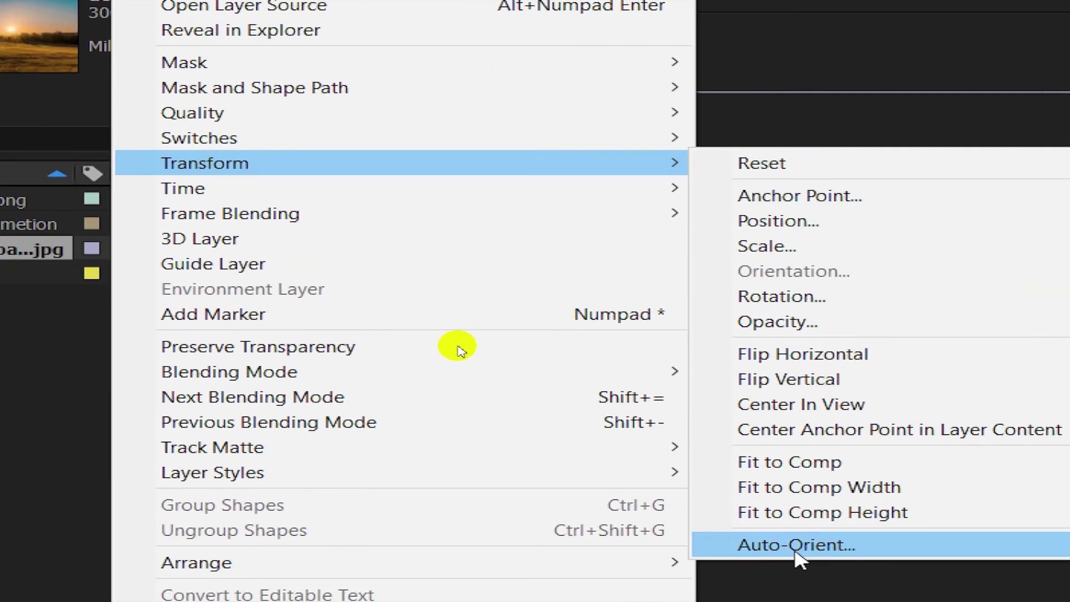
click(797, 545)
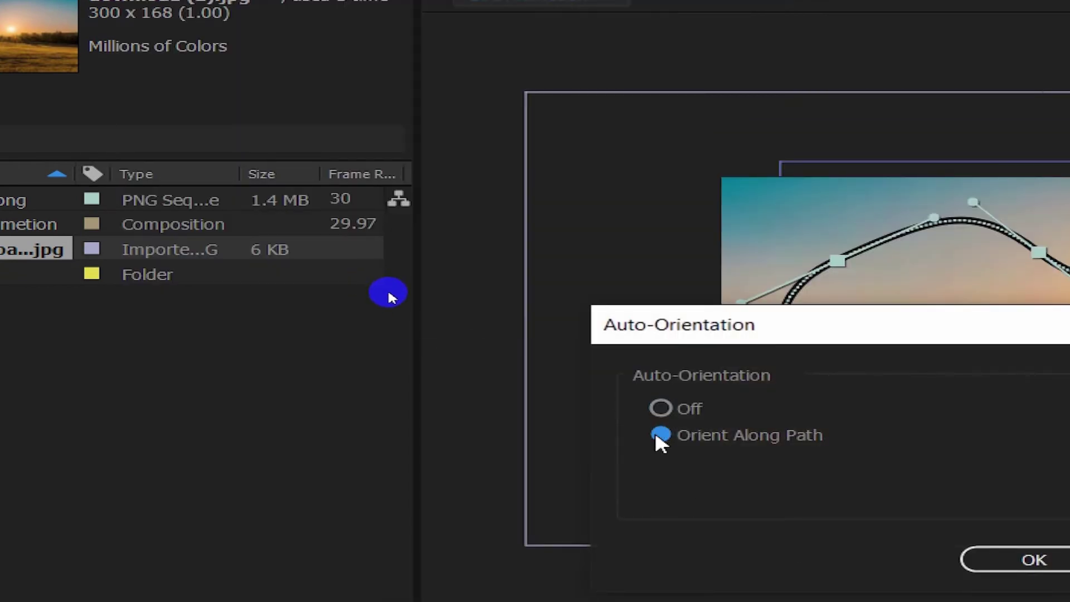
click(1047, 561)
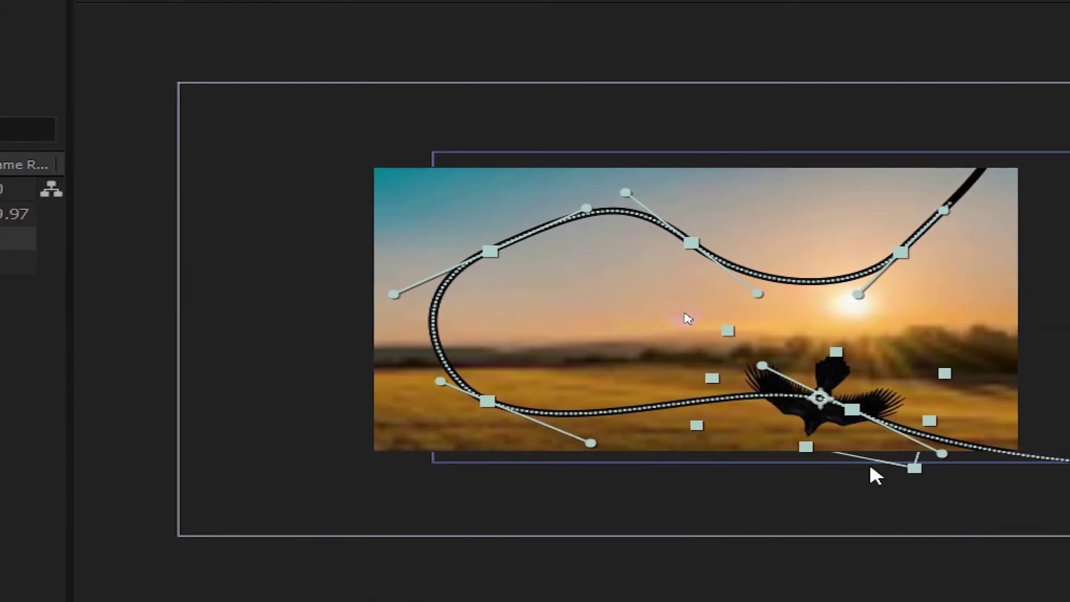
Step: Rotate the bird layer to about 75.8° with the Rotation tool so its head points along the flight path
drag(917, 467, 863, 467)
key(ctrl+z)
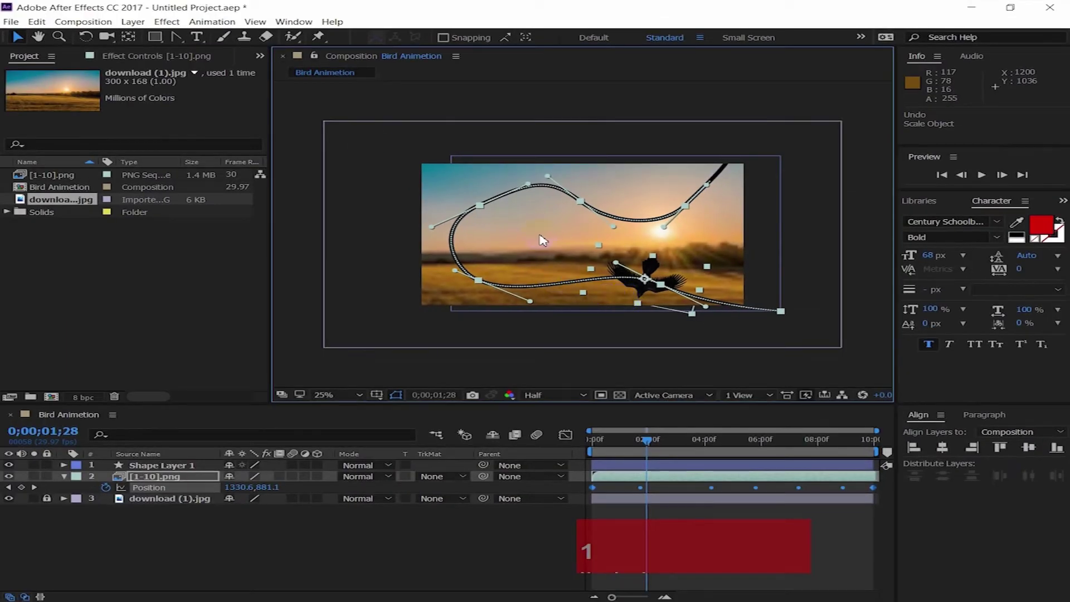
click(87, 37)
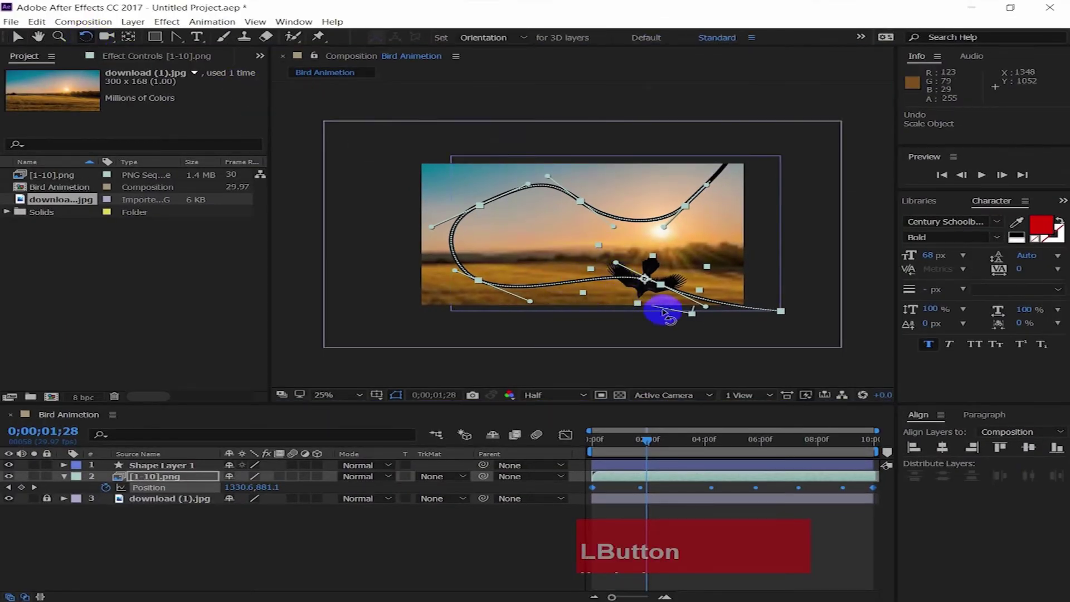
drag(691, 315, 629, 305)
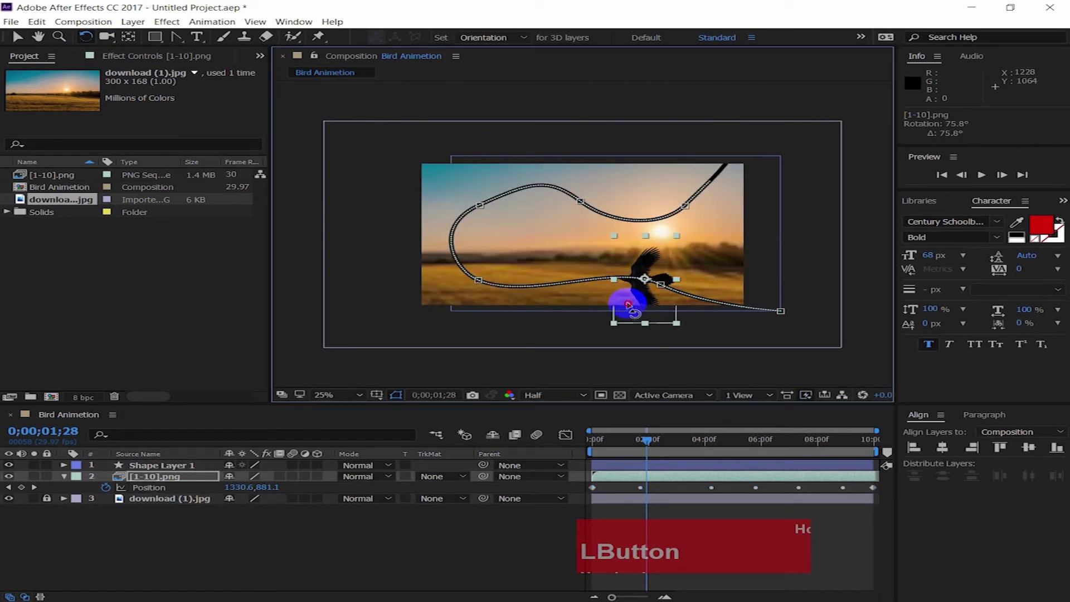
Step: Hide Shape Layer 1 and return the current time to 0;00;00;00
click(189, 532)
click(64, 478)
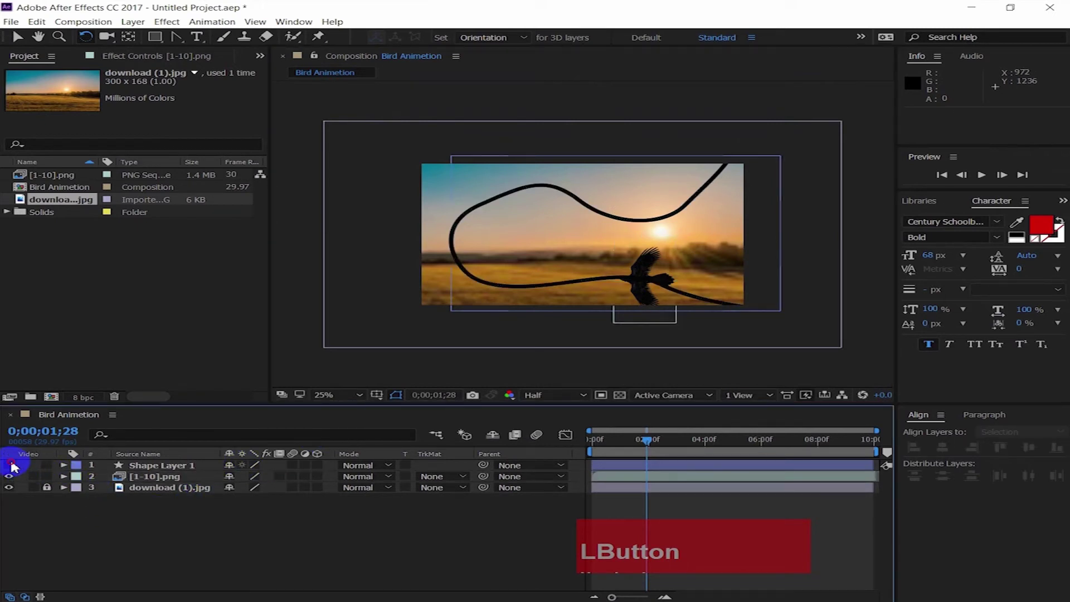
click(10, 464)
drag(647, 441, 549, 444)
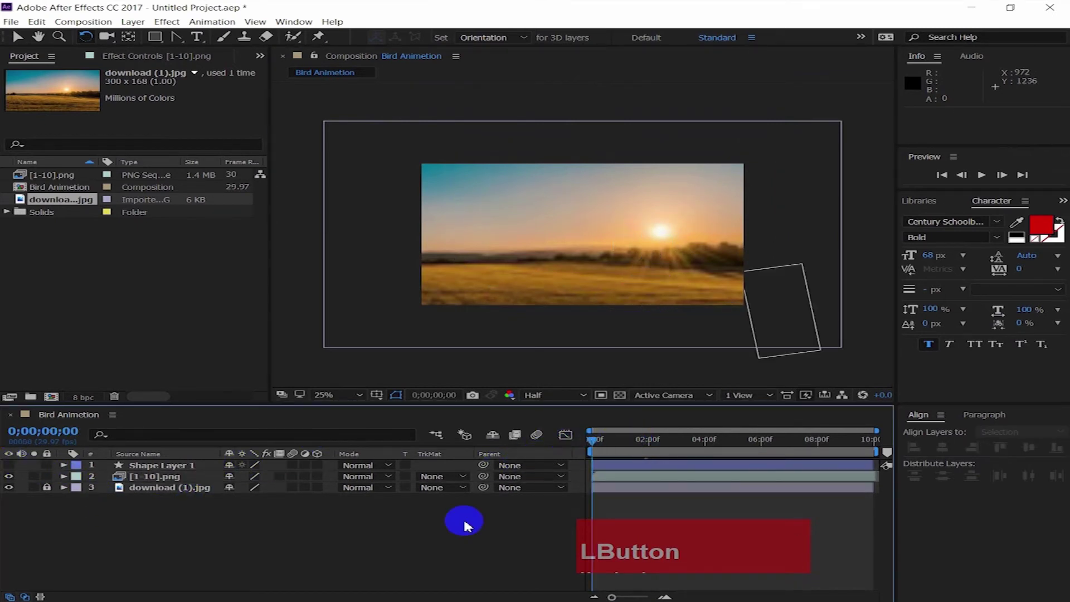
Step: Play back the bird's flight over the sunset, enlarged and at 25% view, and return to the first frame
key(space)
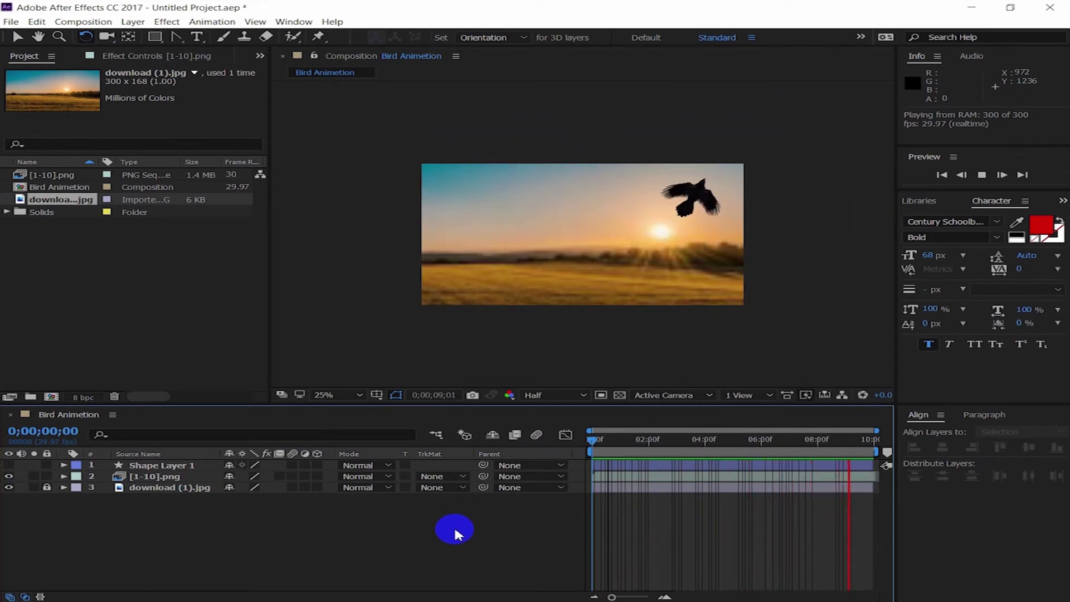
click(633, 281)
key(space)
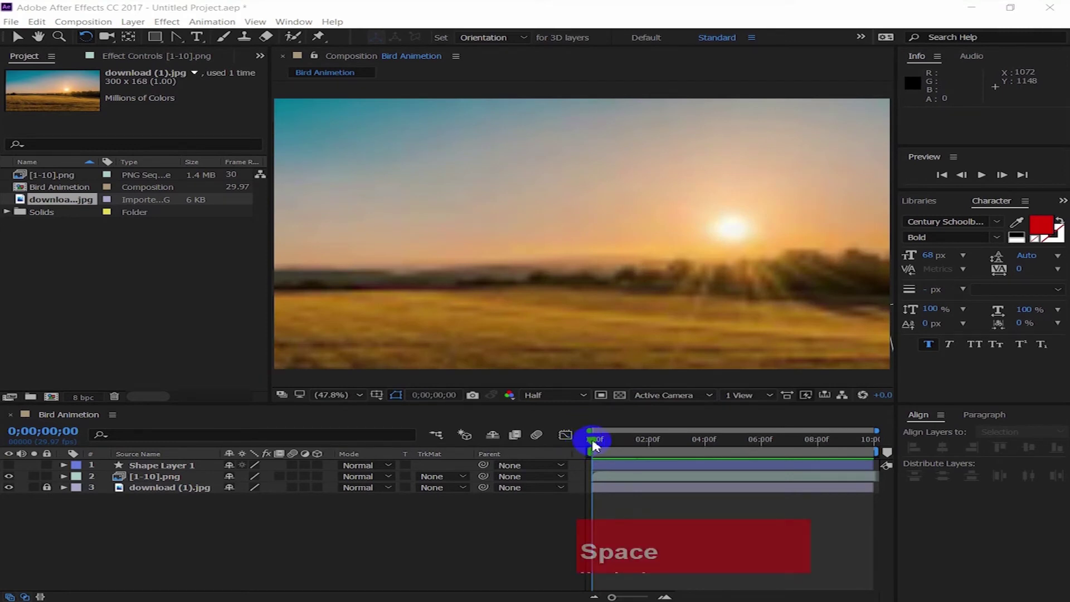
key(space)
click(585, 442)
key(space)
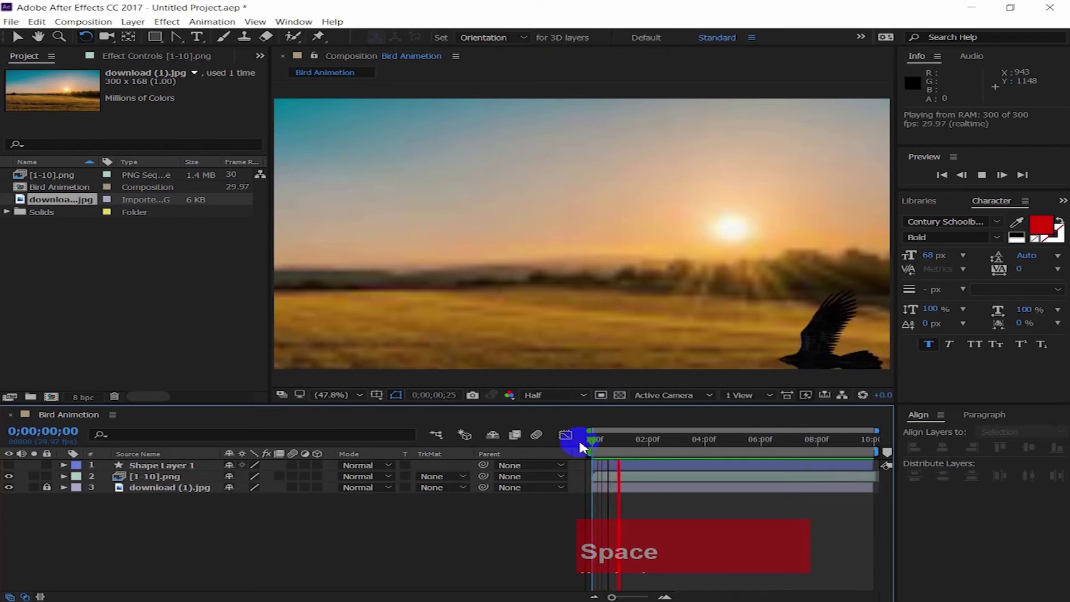
scroll(560, 303, down, 2)
key(space)
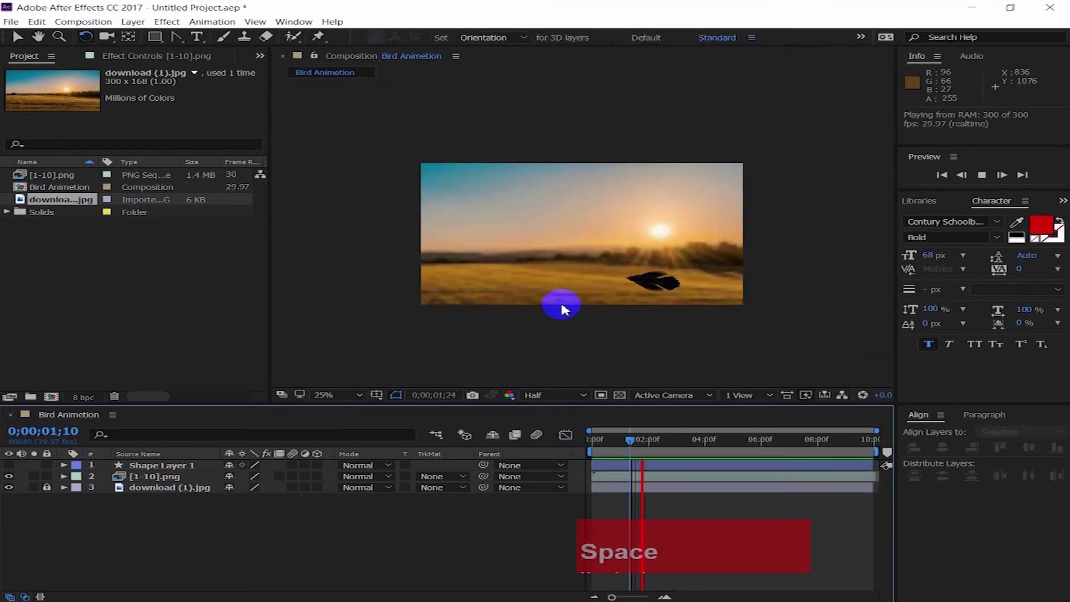
key(space)
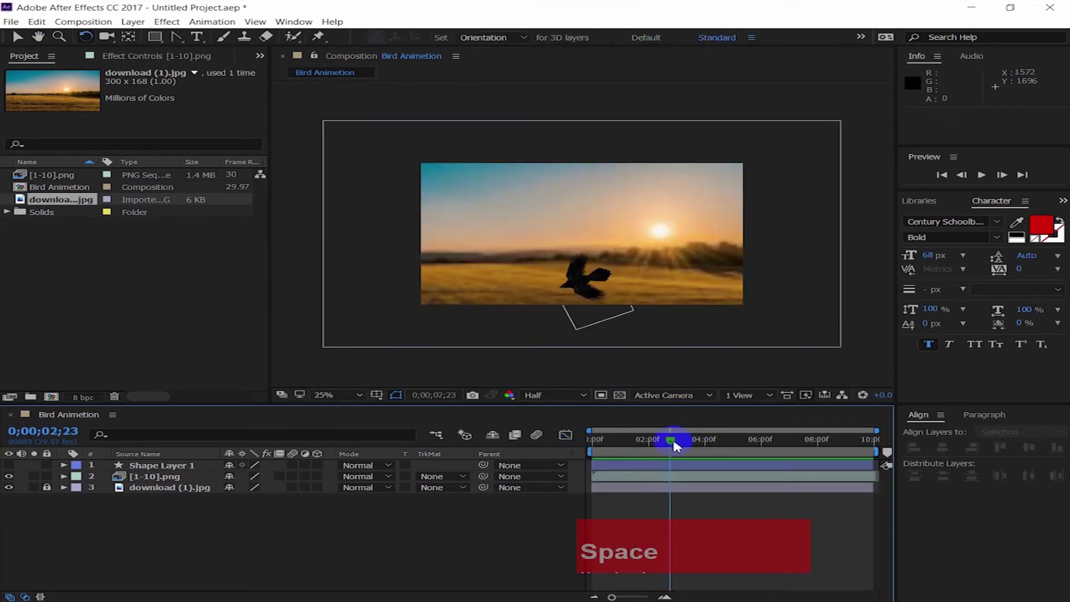
drag(675, 446, 574, 442)
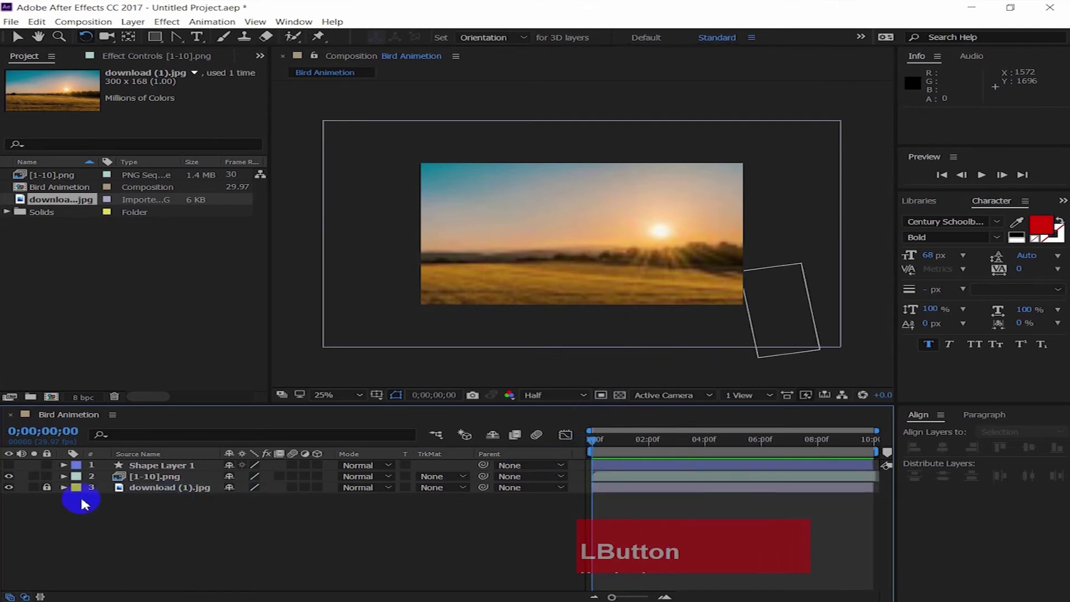
Step: Set the [1-10].png layer's Scale to 20% with the current time at 0;00;08;29
click(155, 478)
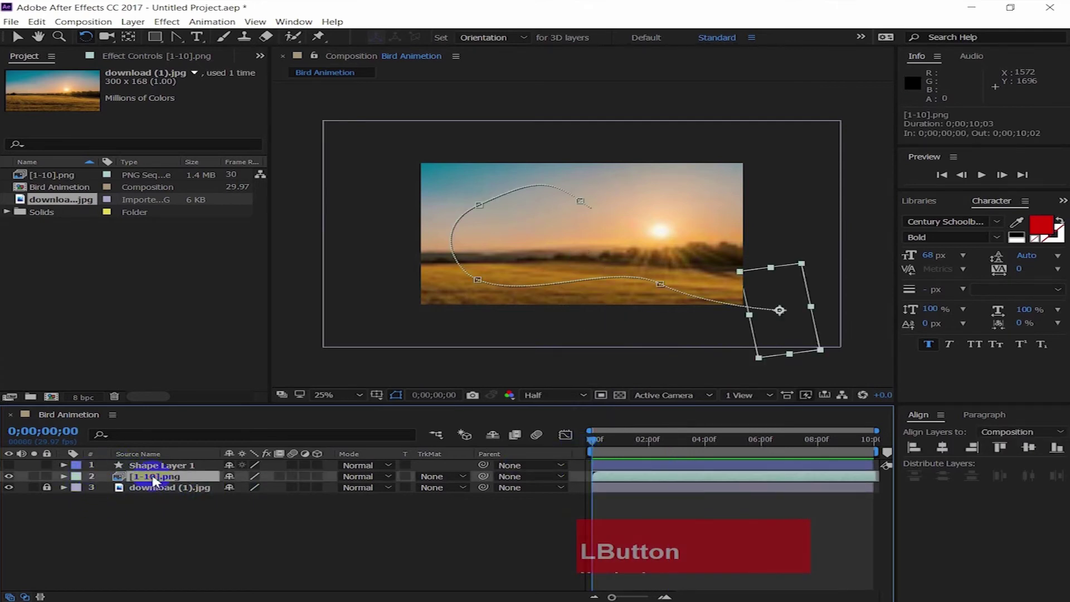
key(s)
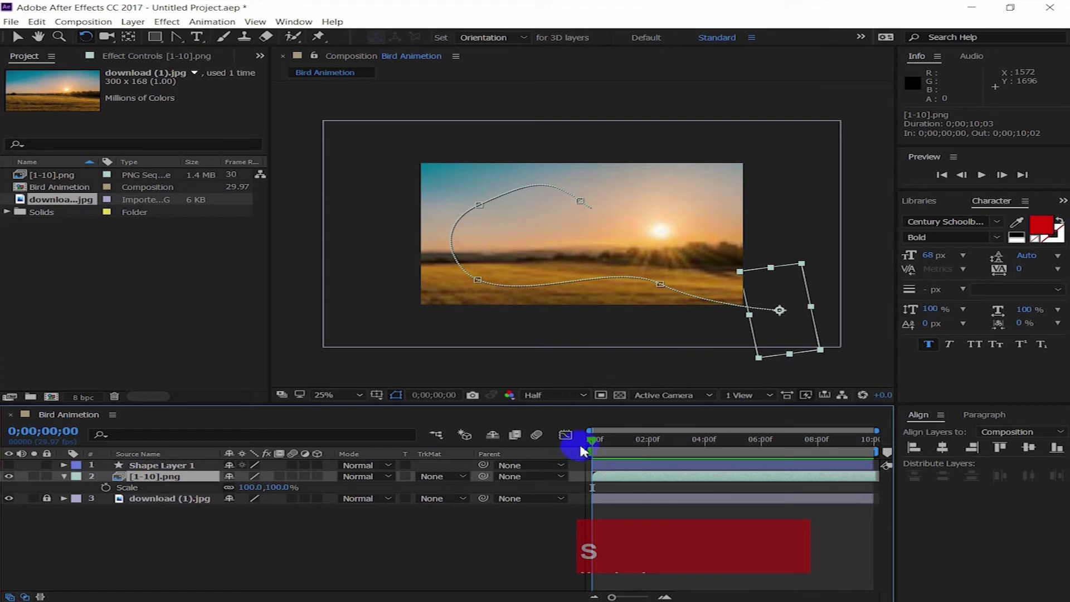
drag(592, 443, 844, 454)
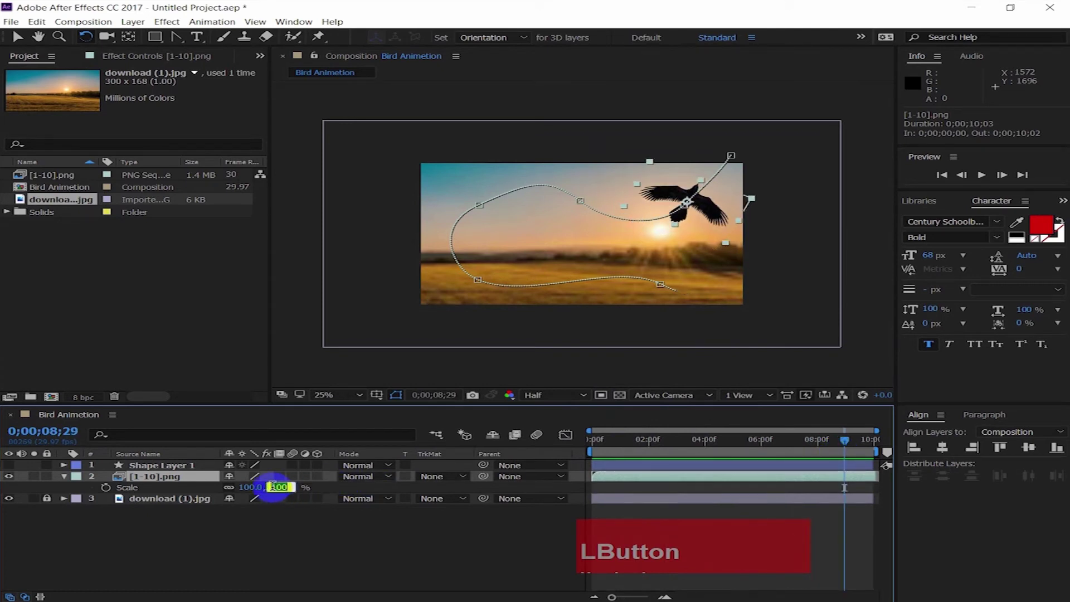
text(20)
key(KP_Enter)
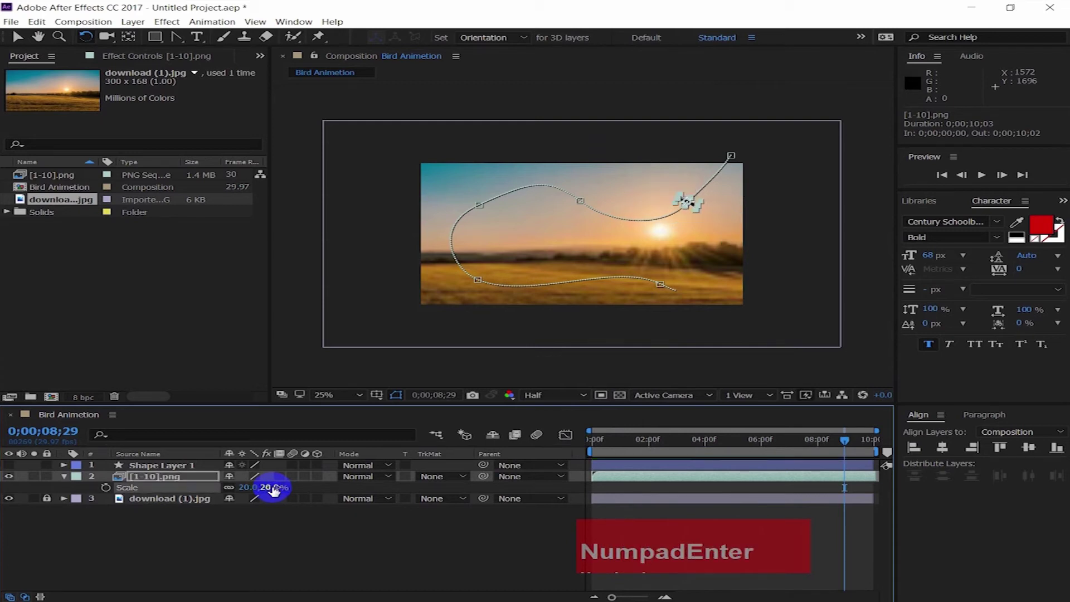
Step: Start Scale keyframing on the [1-10].png layer at 0;00;08;29 and set its Scale to 100% at 0;00;00;00
click(105, 487)
drag(845, 444, 557, 461)
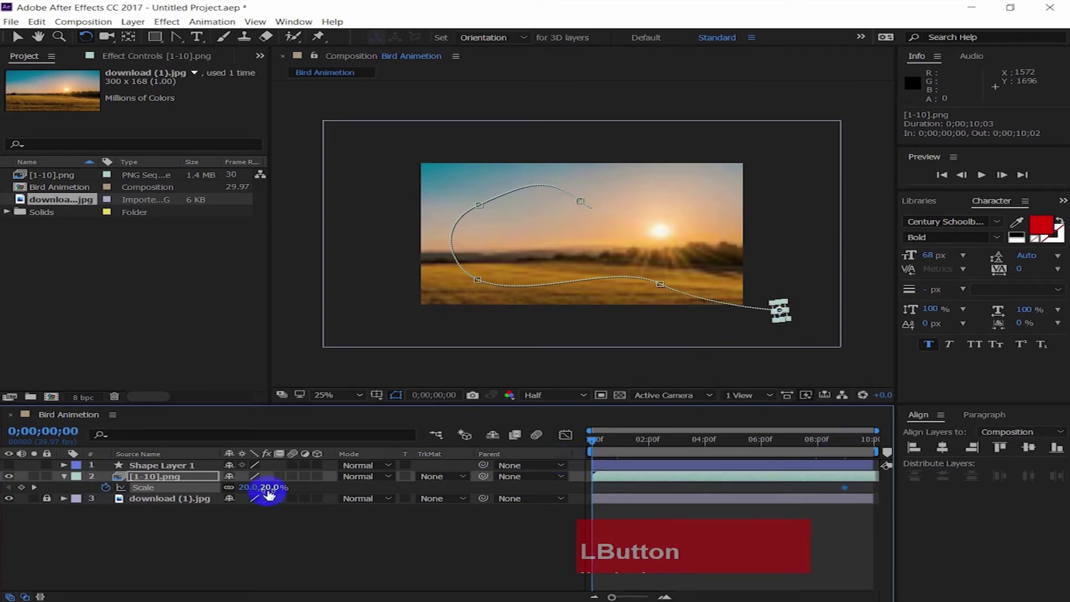
text(1)
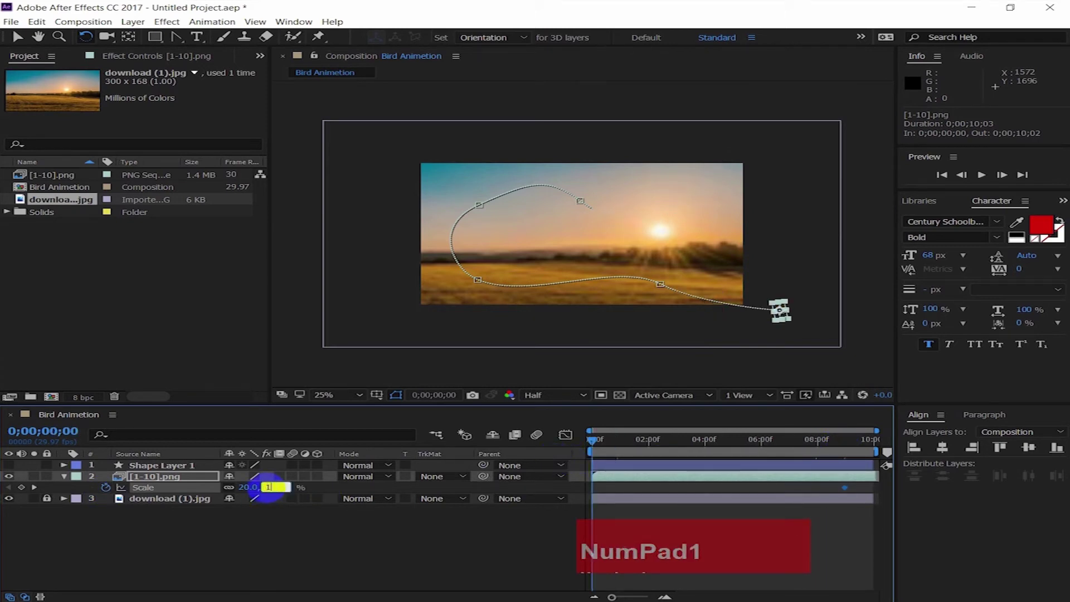
text(00)
key(KP_Enter)
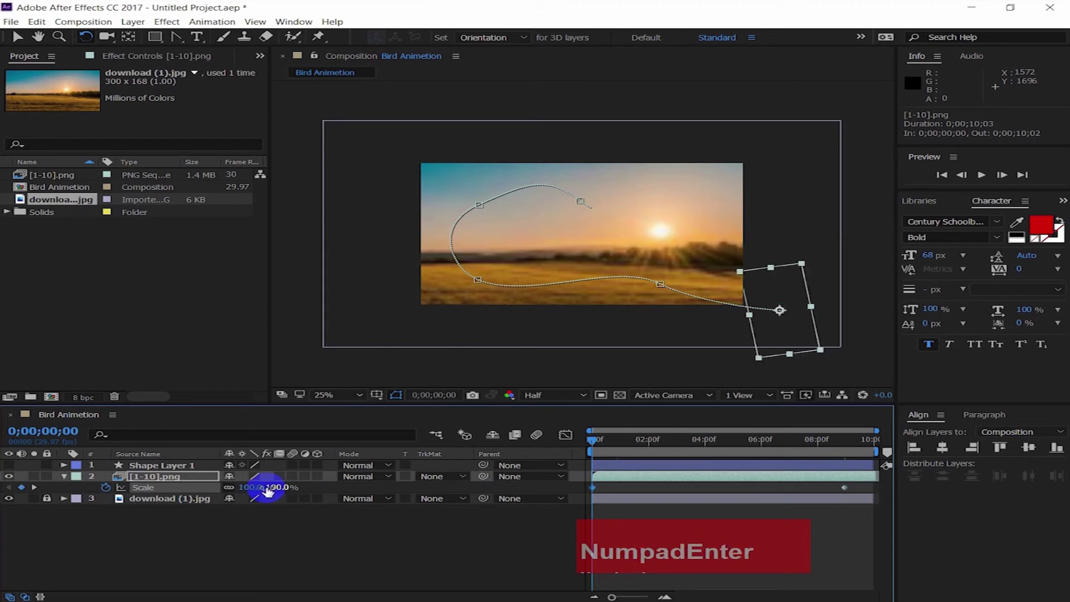
Step: Apply Easy Ease to both Scale keyframes of the [1-10].png layer
drag(863, 489, 586, 492)
right_click(593, 487)
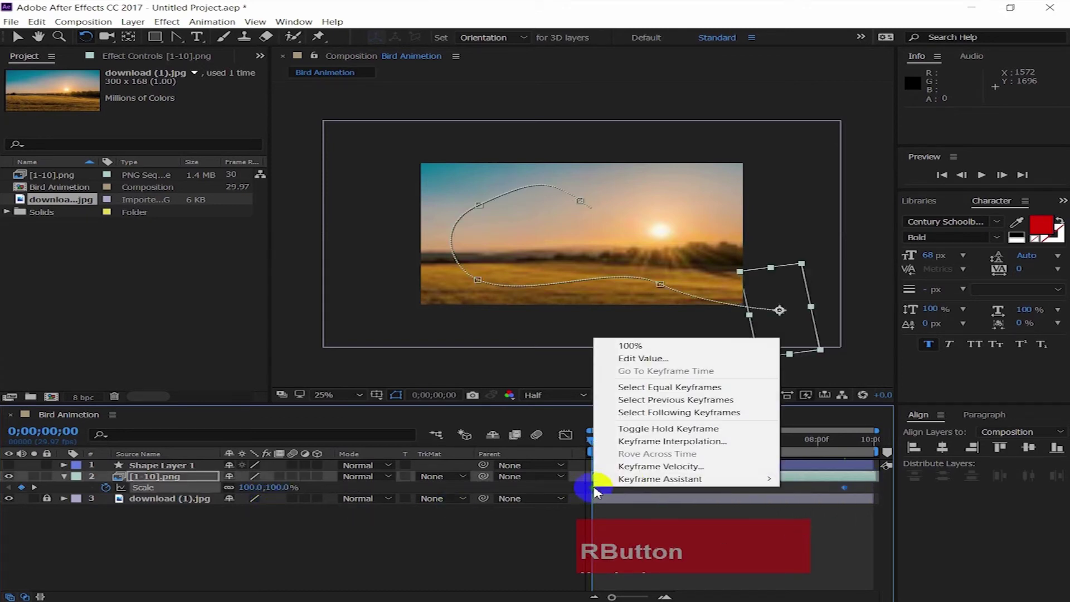
mouse_move(638, 480)
click(819, 504)
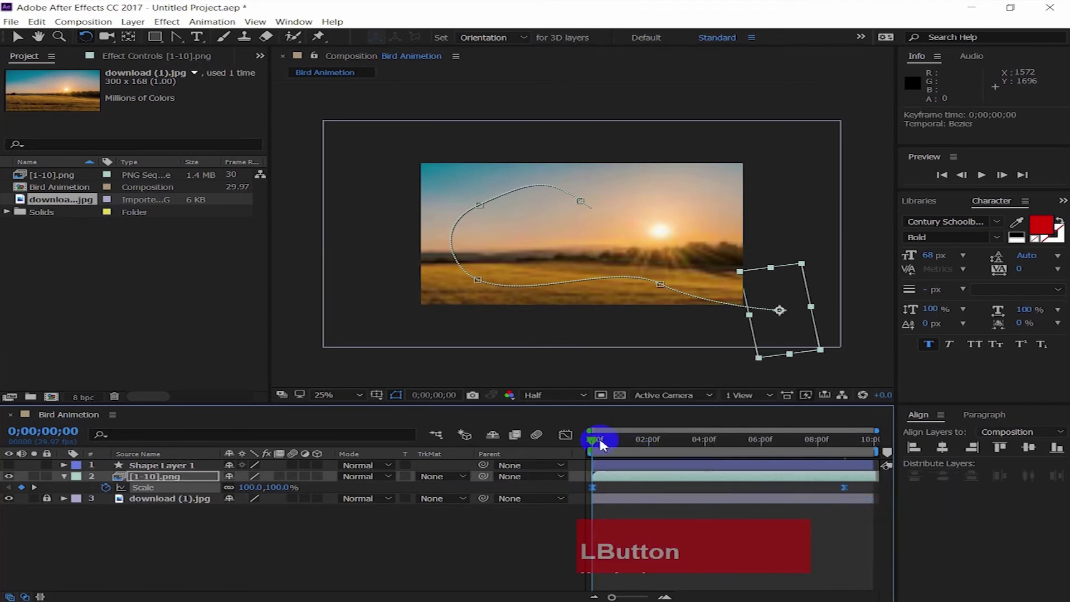
Step: Deselect the layer, play back the bird's eased shrinking flight, and return to the first frame
click(301, 542)
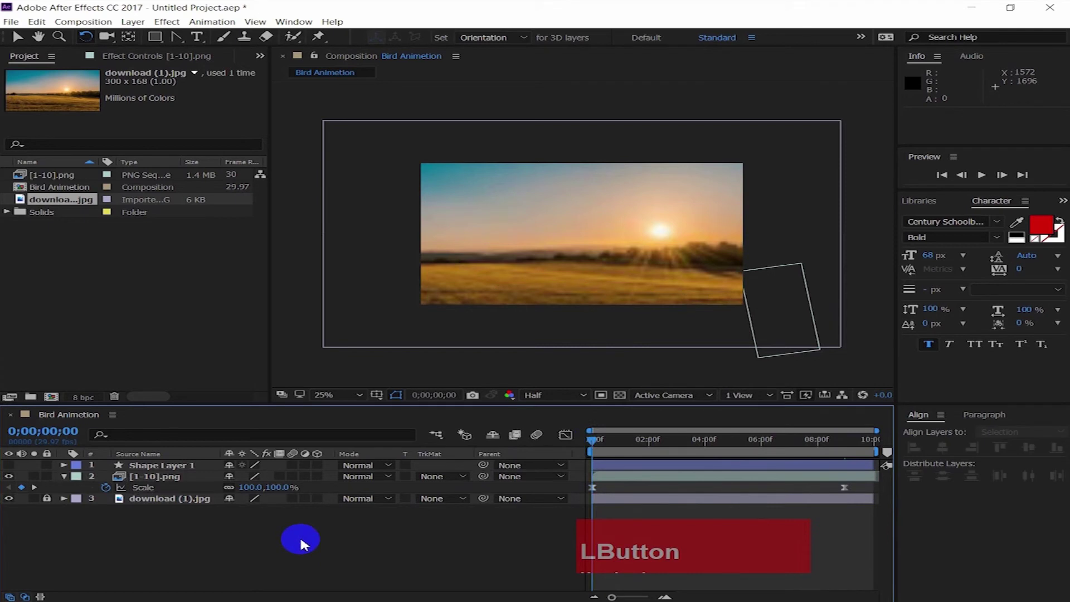
key(space)
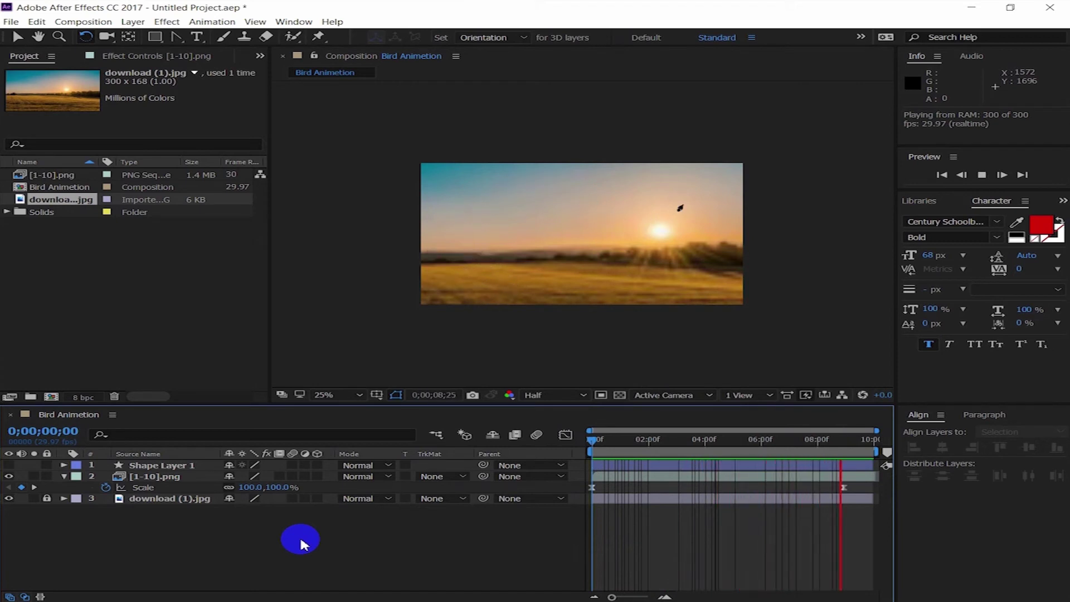
key(space)
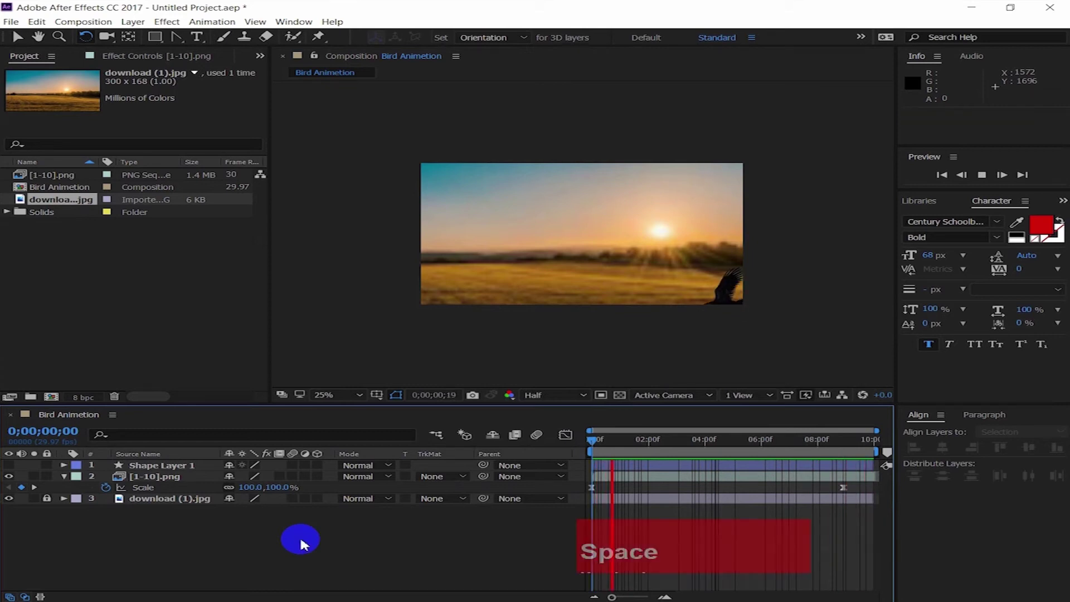
drag(612, 442, 479, 456)
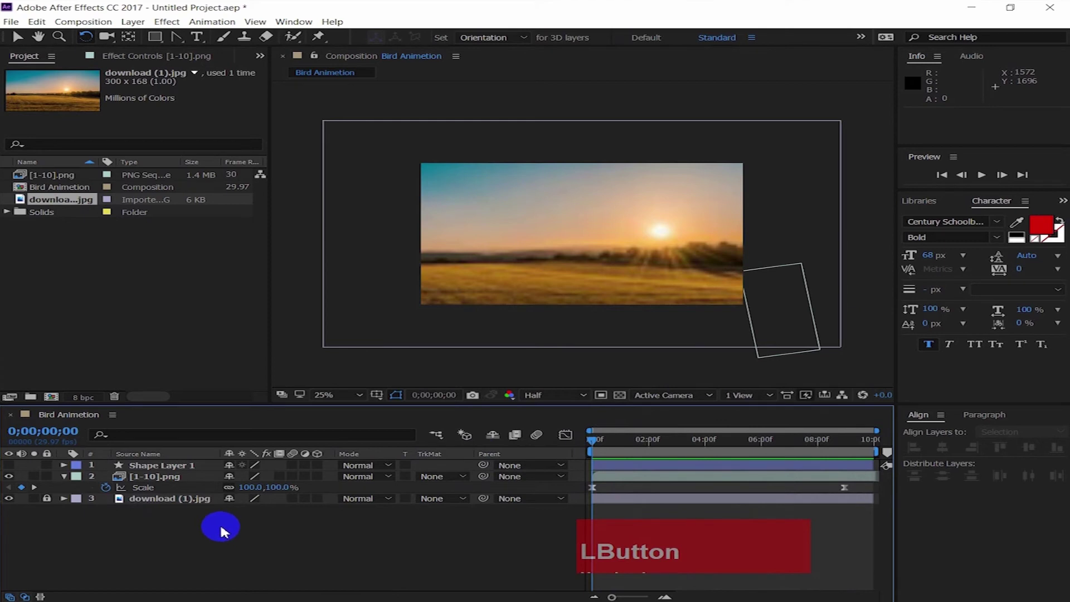
Step: Unlock the download (1).jpg background layer and start keyframing its Position at 0;00;00;00
click(46, 499)
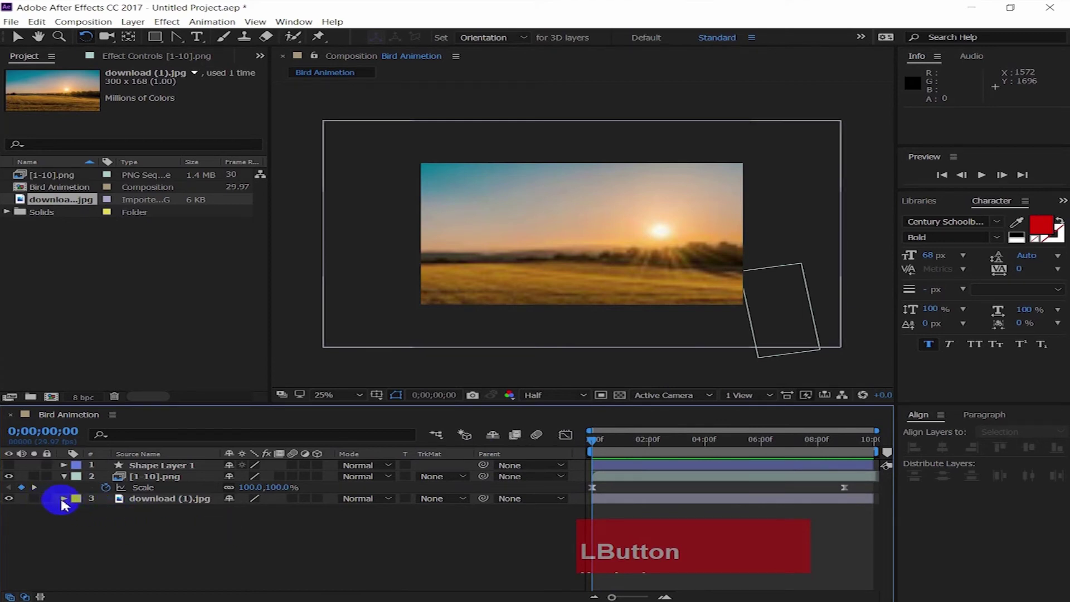
click(64, 500)
click(64, 500)
click(134, 501)
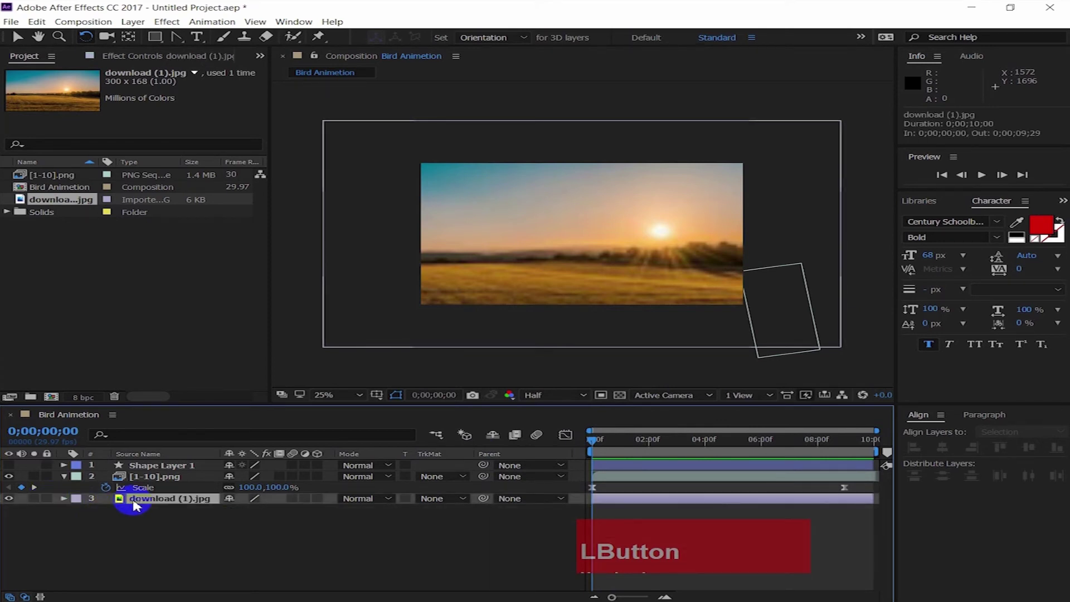
key(s)
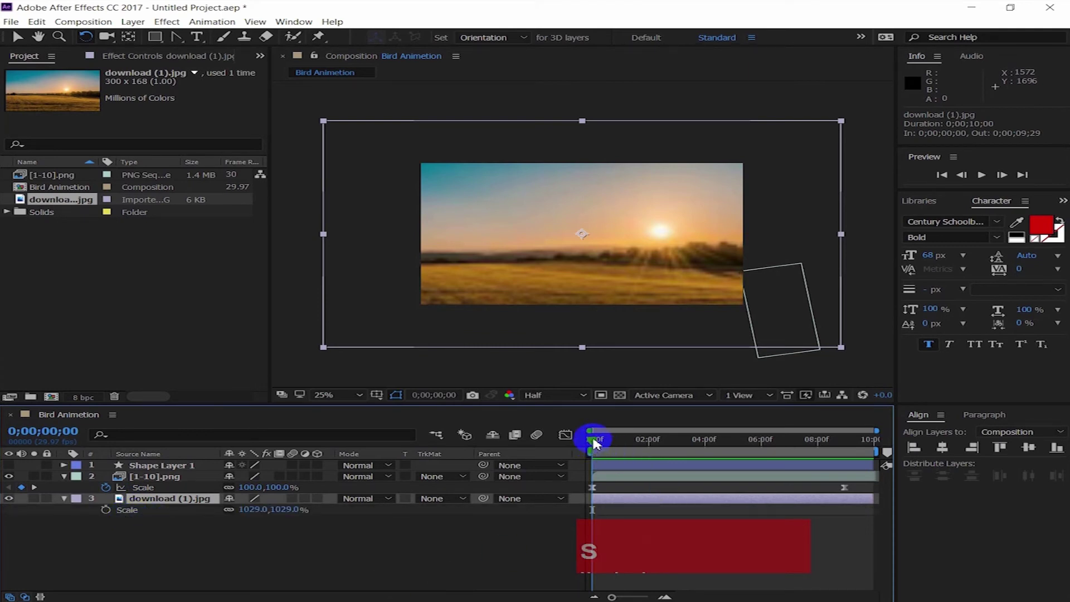
drag(592, 440, 578, 441)
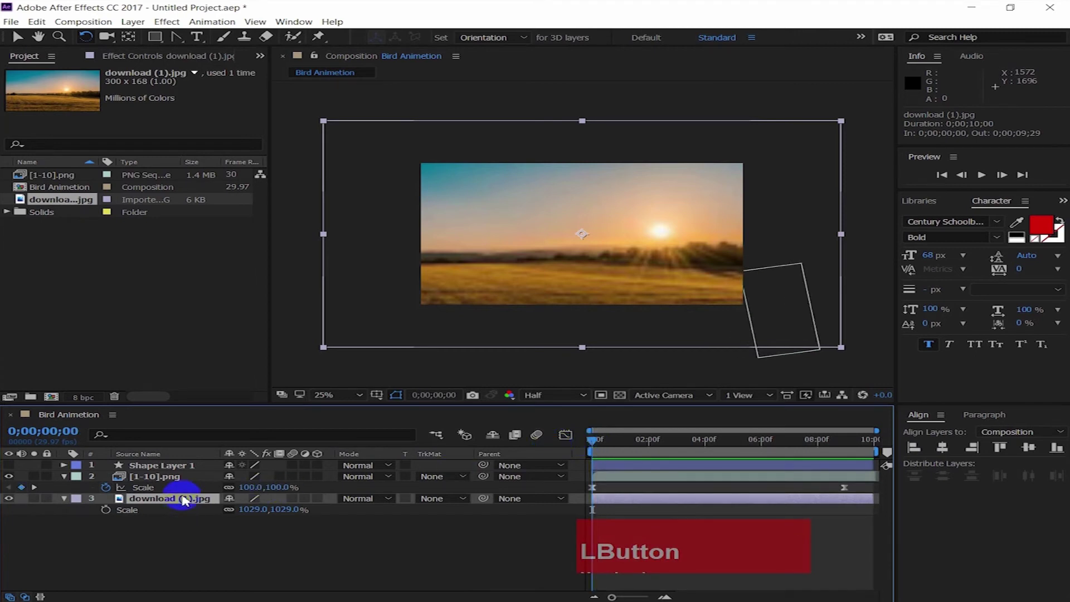
key(p)
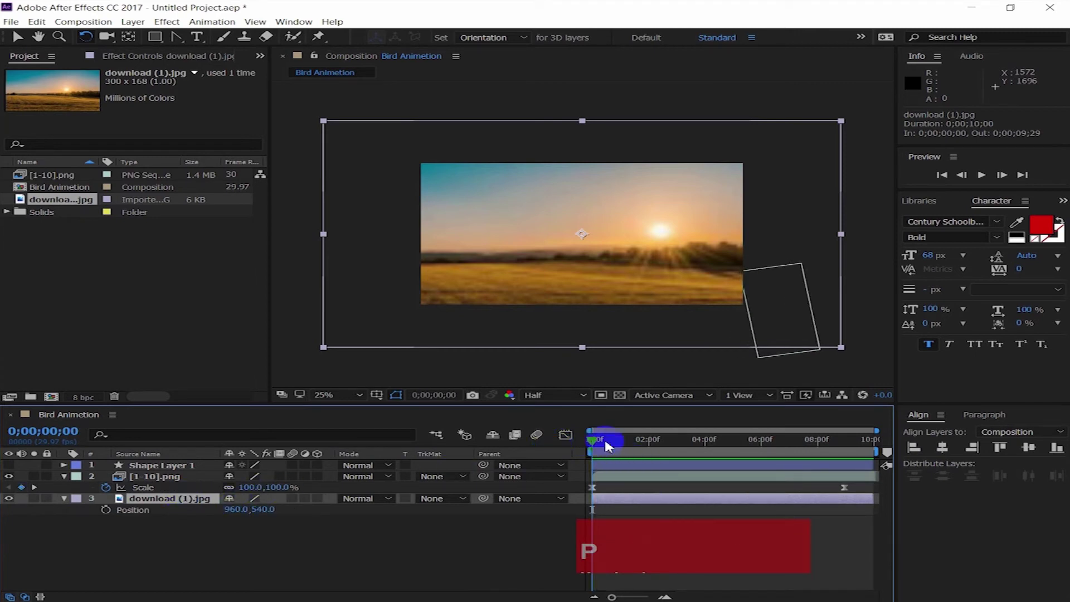
click(103, 509)
Step: Move the download (1).jpg layer's horizontal Position to 1211 with the current time at 0;00;02;19
drag(592, 441, 671, 457)
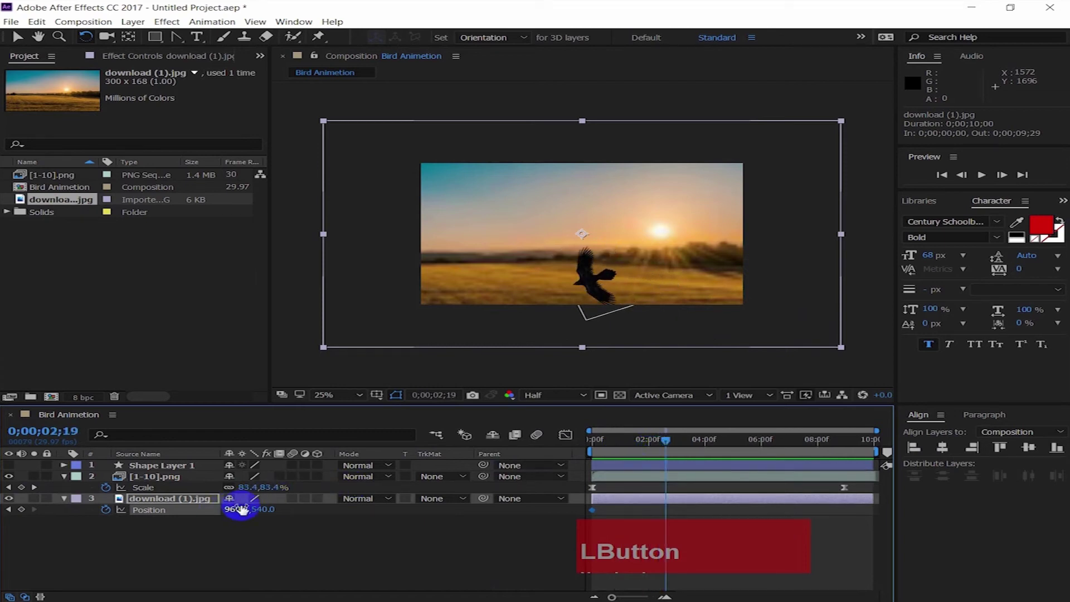
drag(240, 510, 238, 512)
key(ctrl+z)
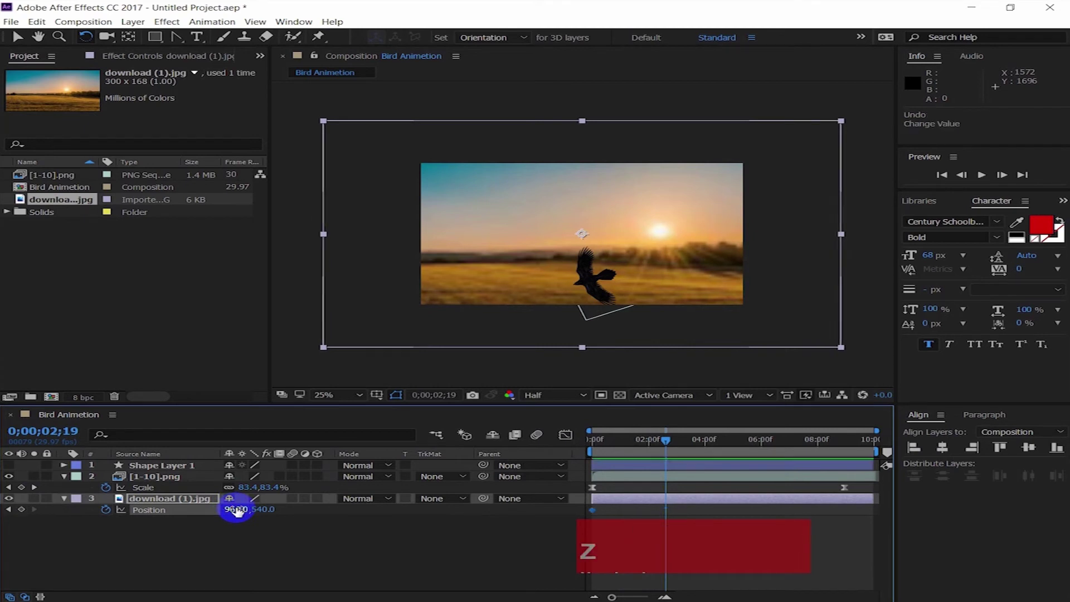
drag(237, 509, 471, 520)
Step: Move the background layer's second Position keyframe to about 0;00;04;11, undoing any accidental shift of the layer itself
drag(667, 445, 713, 448)
drag(679, 503, 666, 511)
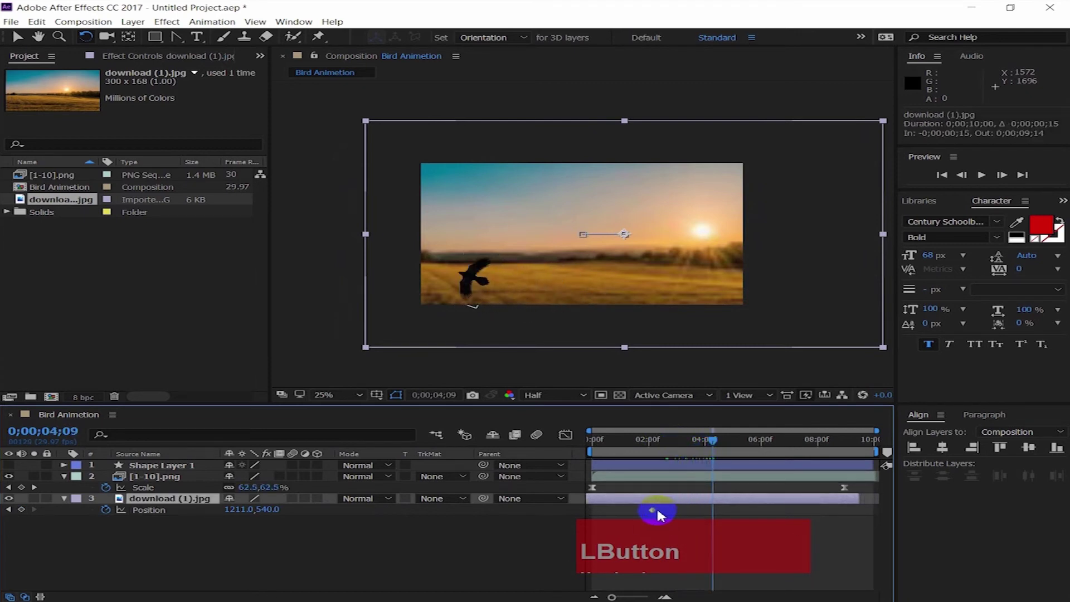
key(ctrl+z)
click(671, 511)
drag(674, 517, 718, 523)
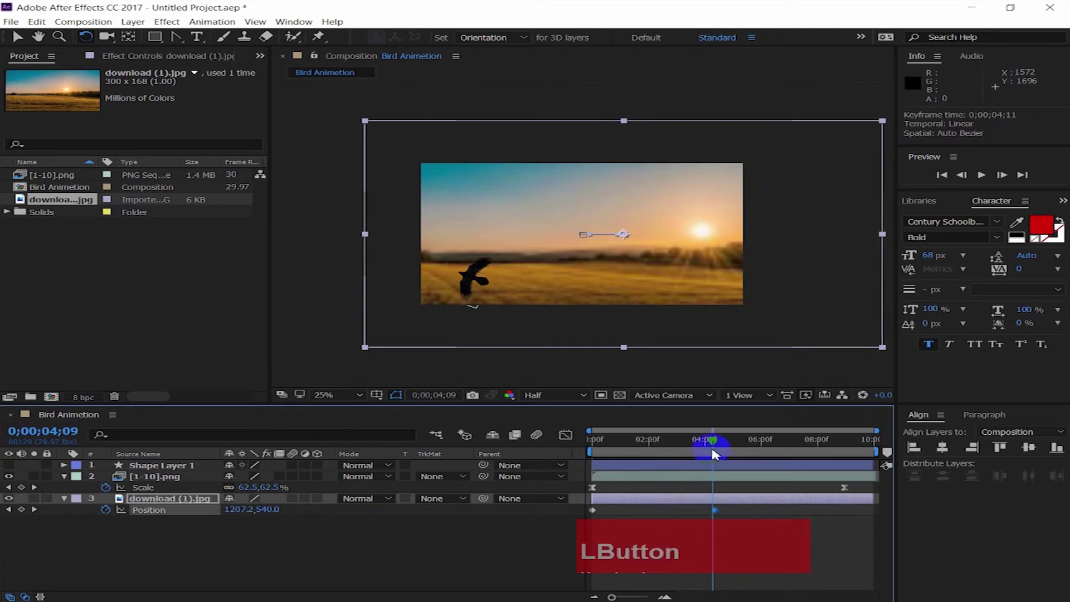
Step: Add a third background Position keyframe at 0;00;08;03 with the value 896, 231
drag(715, 449, 819, 452)
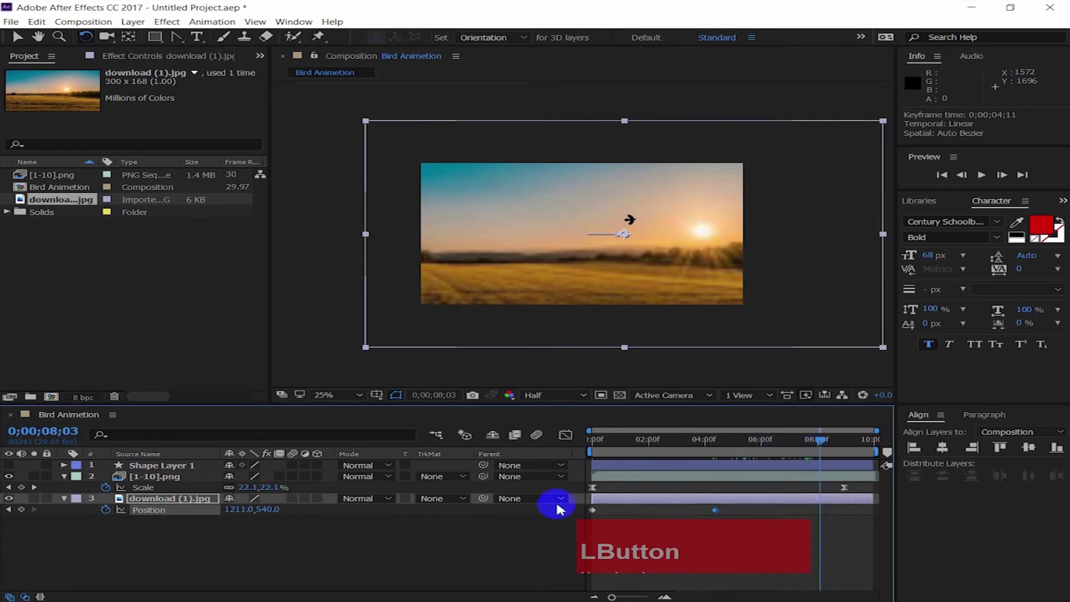
drag(238, 509, 146, 519)
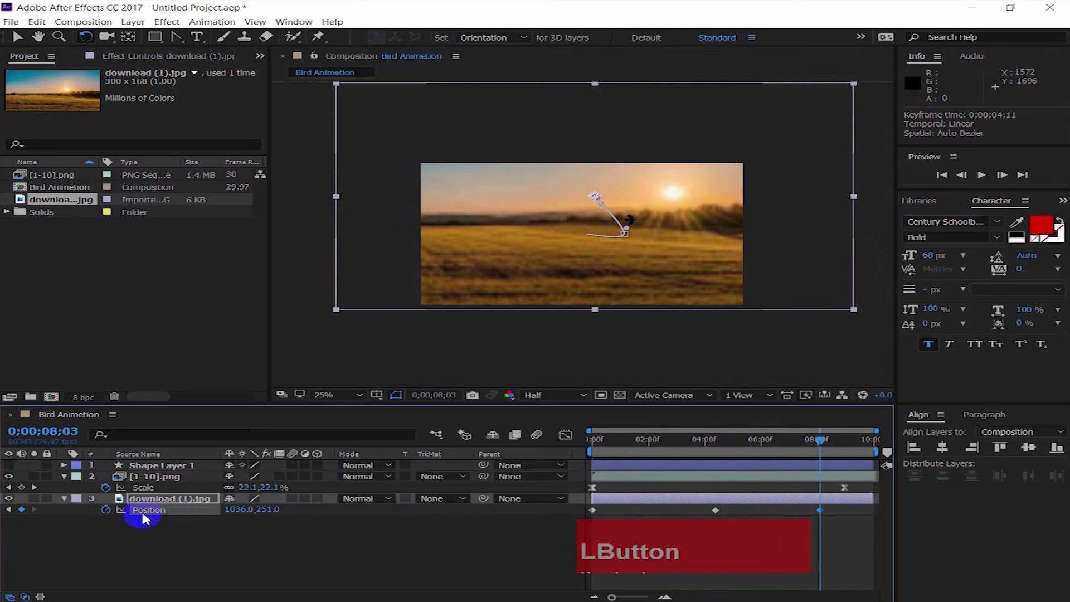
drag(238, 510, 130, 526)
drag(273, 513, 236, 525)
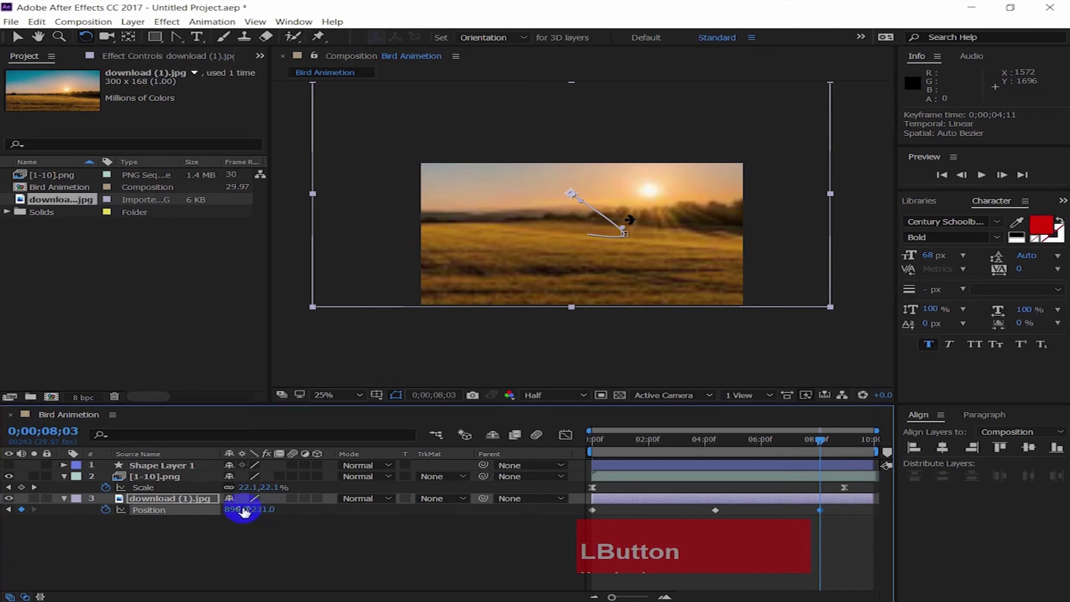
Step: Preview the moving background briefly, fit the composition to the viewer, and return to 0;00;00;00
key(space)
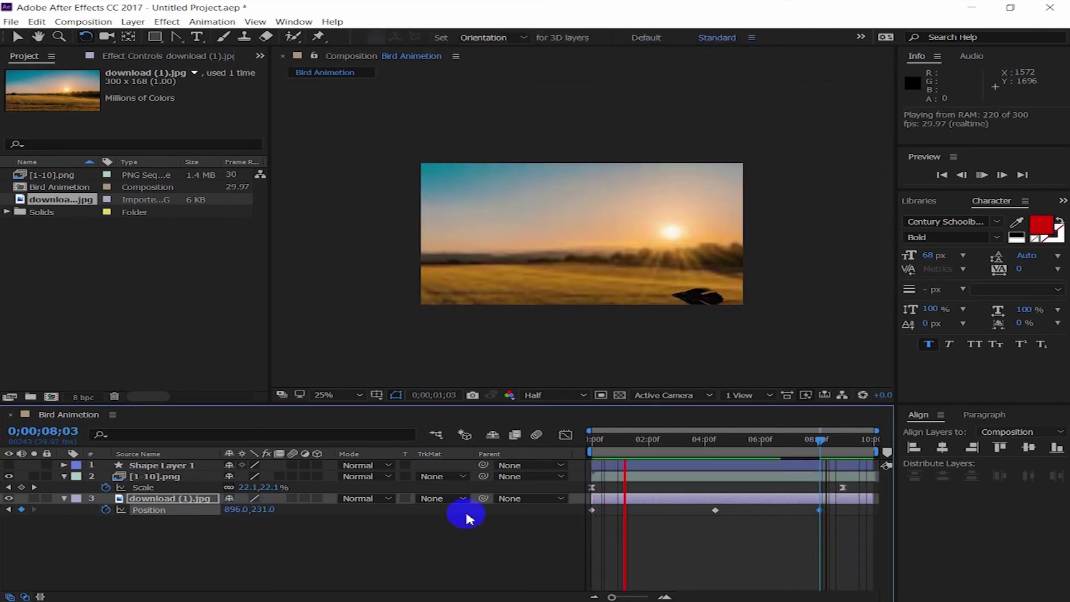
key(space)
click(357, 395)
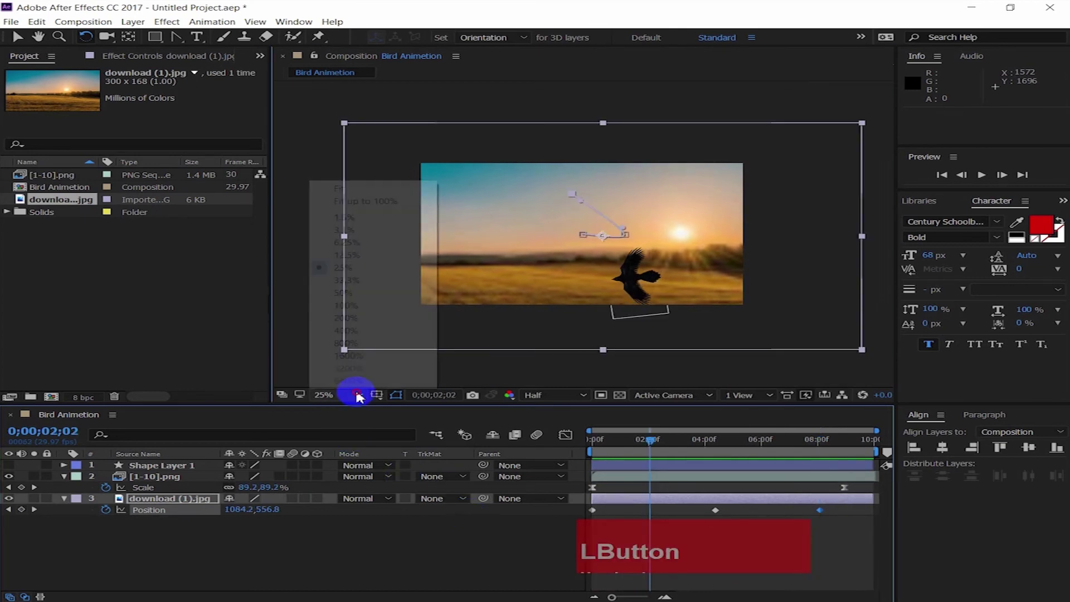
click(364, 191)
drag(651, 442, 494, 454)
click(408, 538)
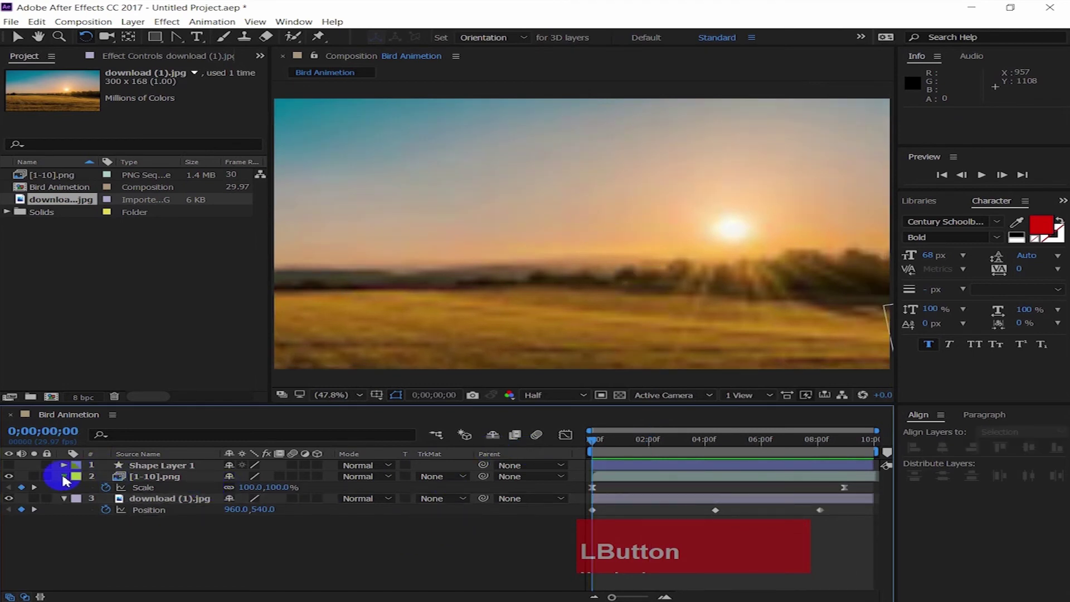
Step: Collapse the bird and background layers' properties, play back the full animation, and return to the first frame
click(64, 477)
click(64, 487)
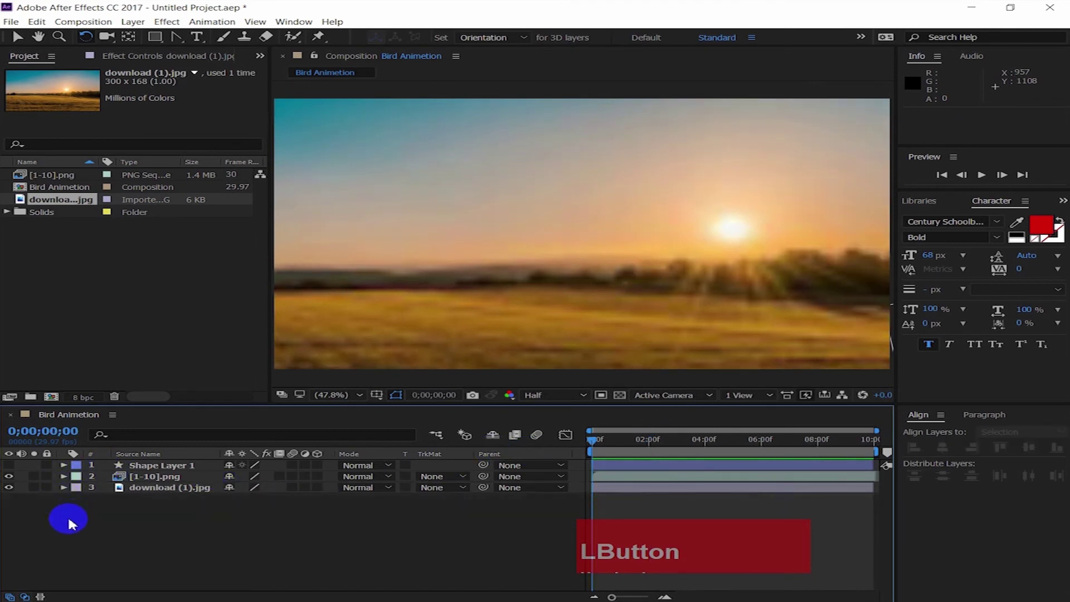
key(space)
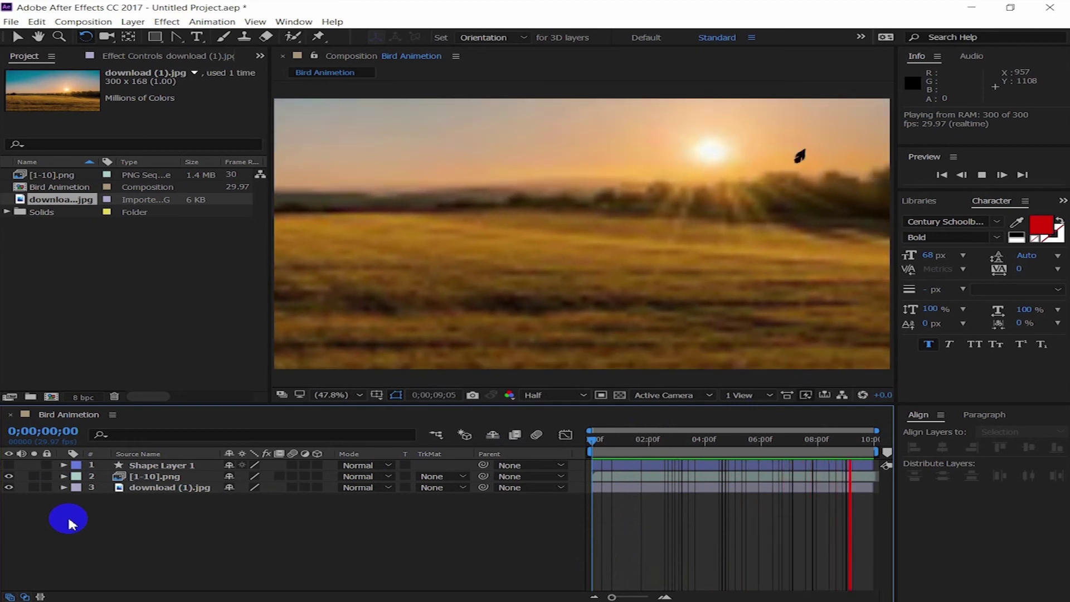
key(space)
key(space)
key(space)
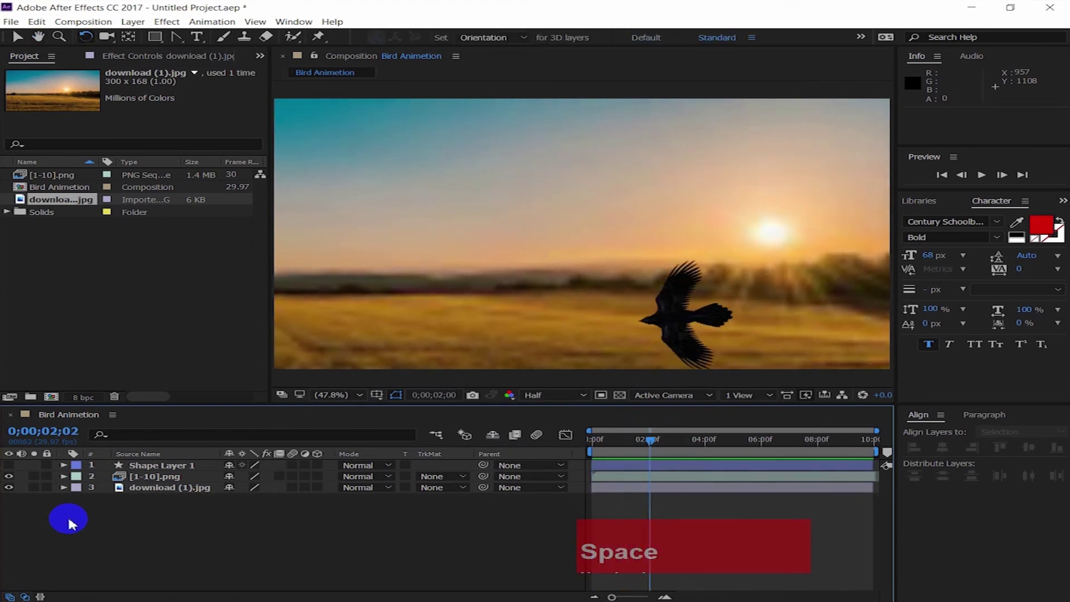
drag(635, 440, 534, 450)
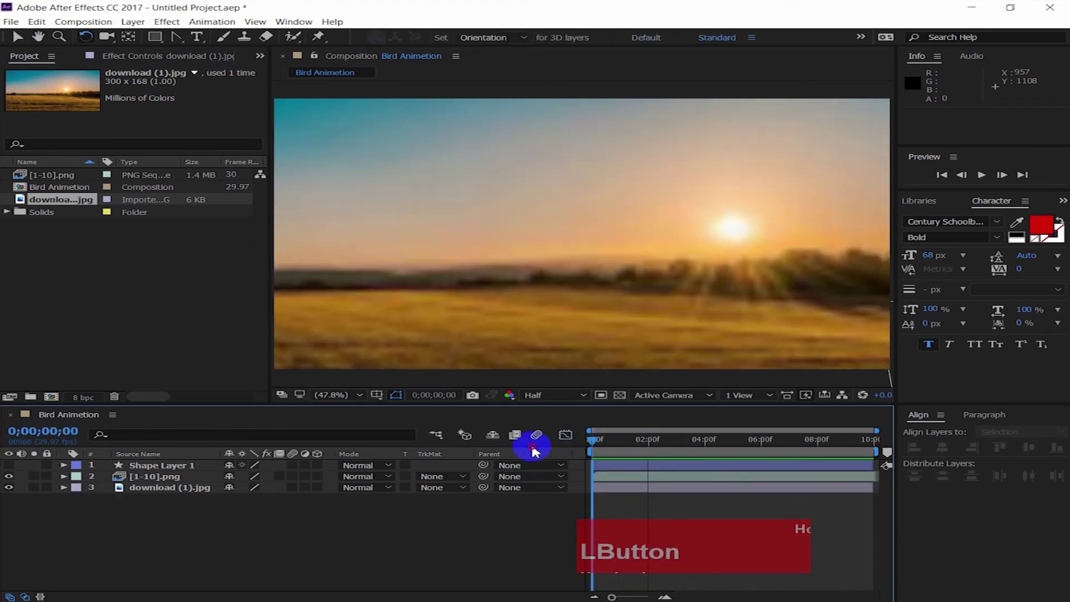
Step: Duplicate the [1-10].png bird layer in the Bird Animetion composition
click(162, 477)
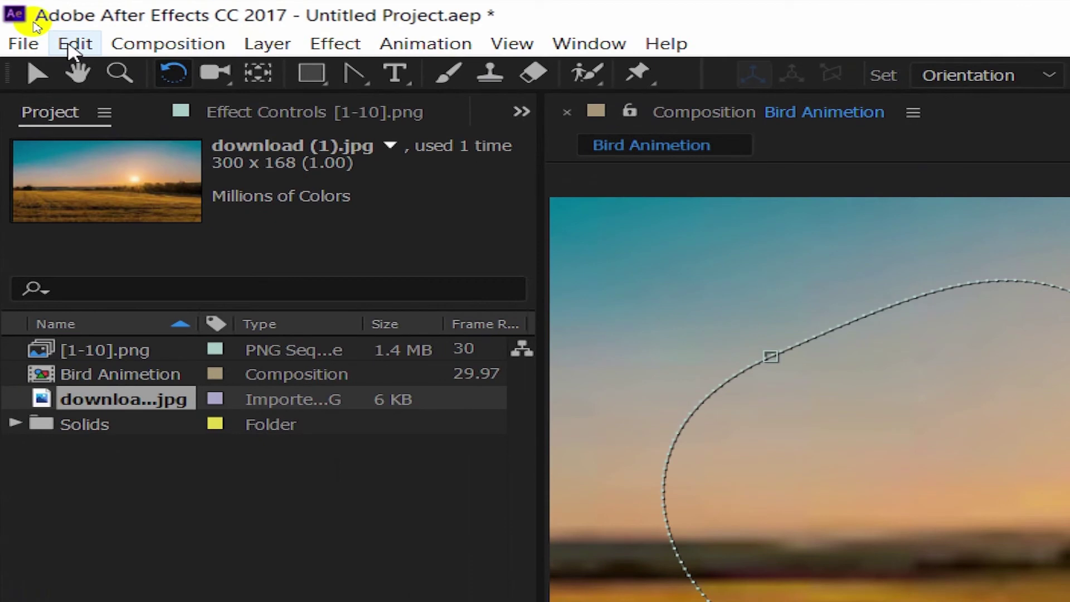
click(36, 26)
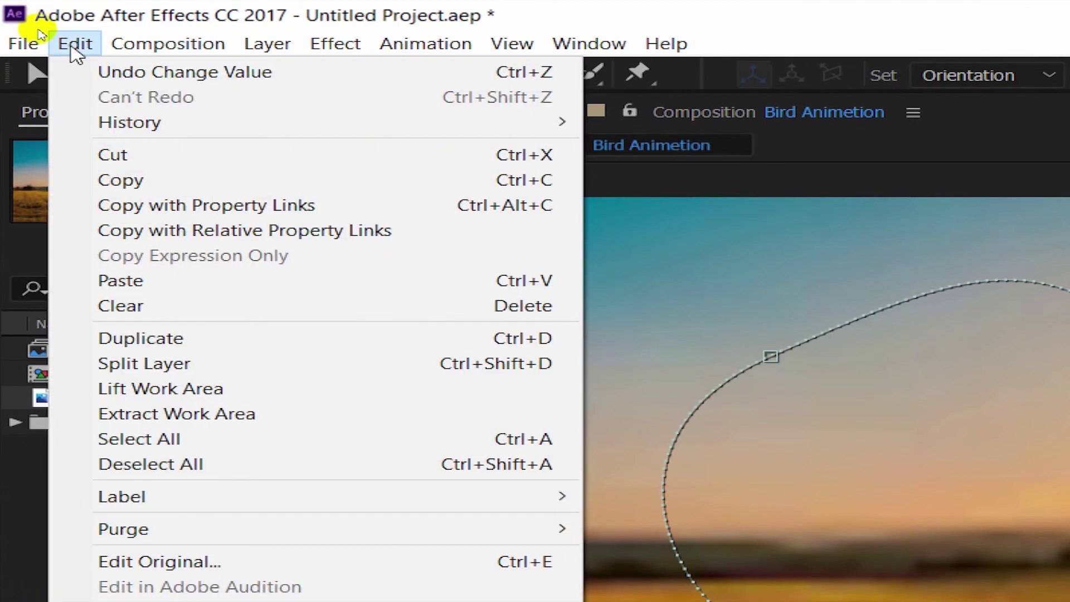
click(162, 342)
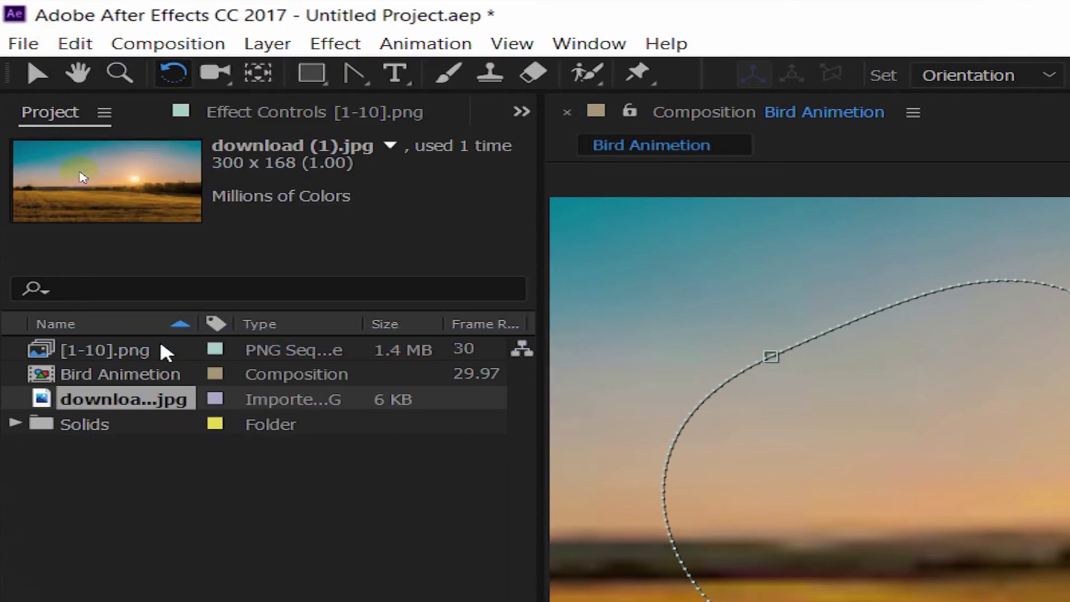
Step: Duplicate the Bird Animetion composition in the project and return to the timeline at 0;00;00;00
click(146, 378)
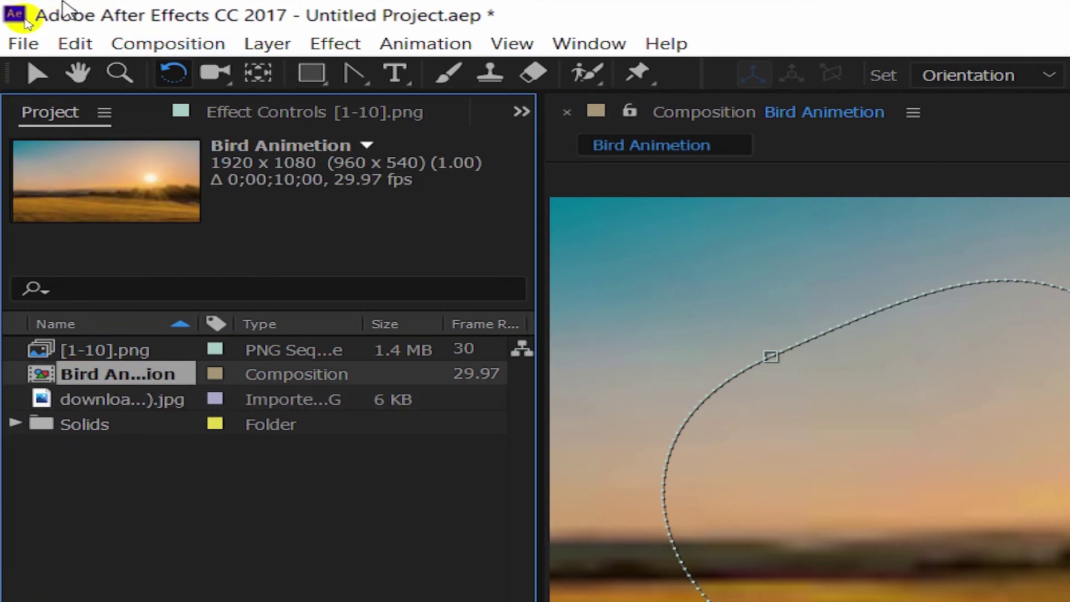
click(75, 44)
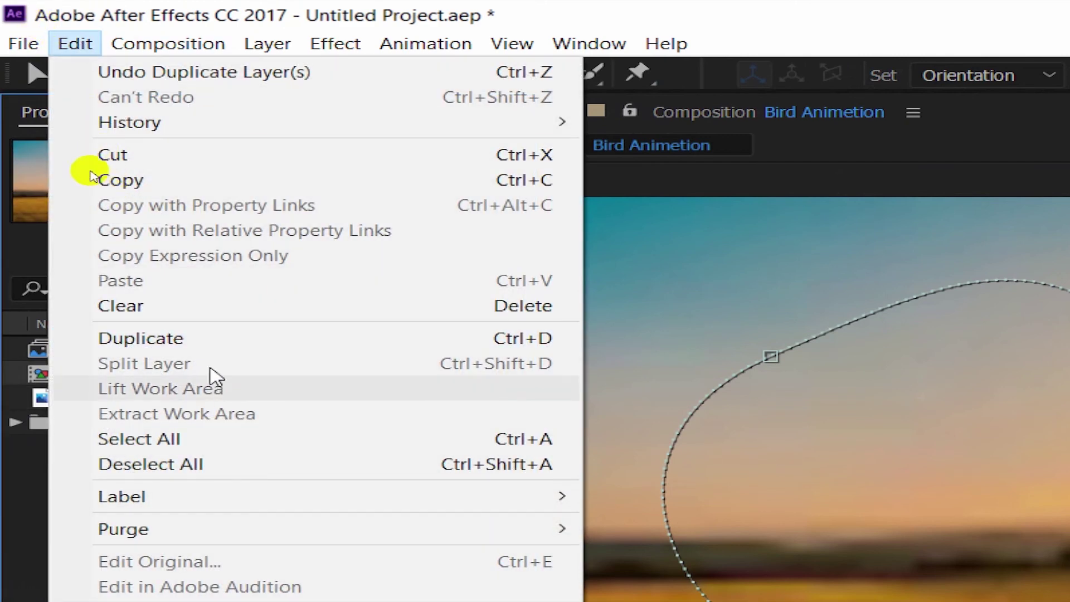
click(166, 340)
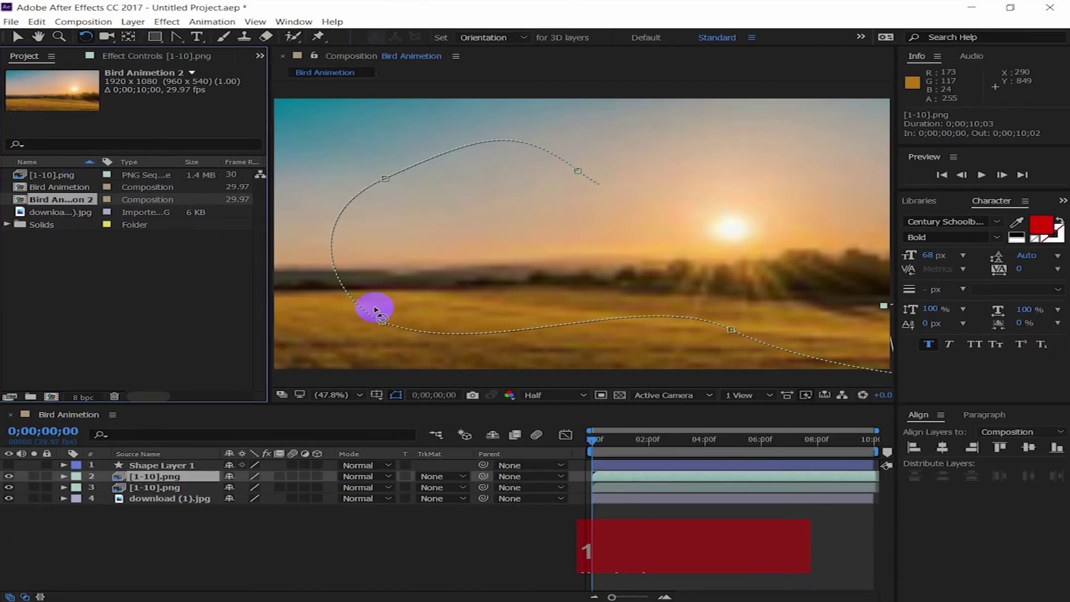
click(590, 439)
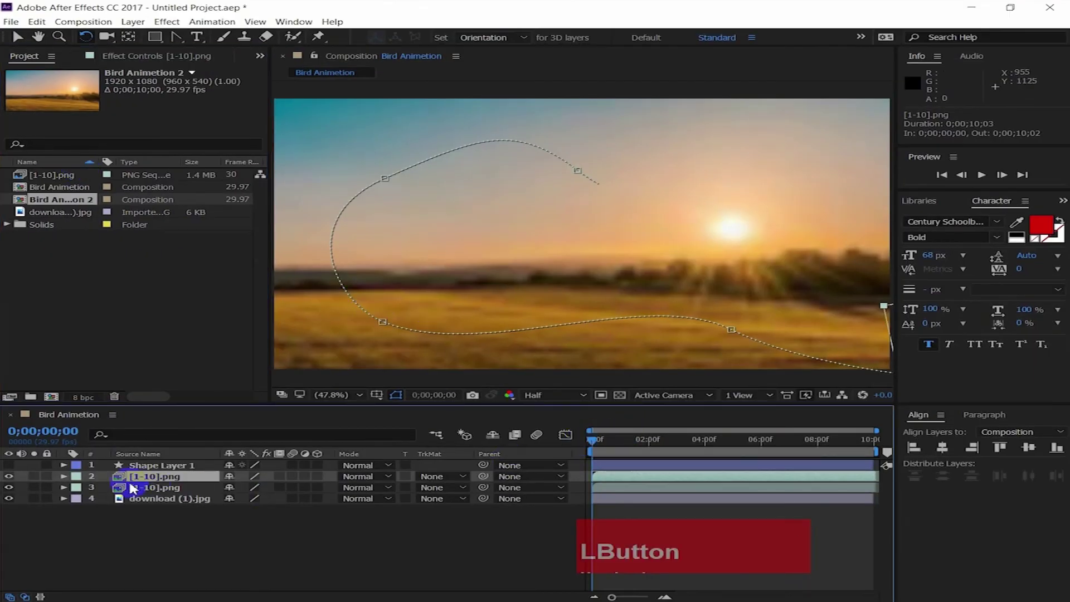
Step: Duplicate the [1-10].png bird layer once more to make three bird layers
click(154, 487)
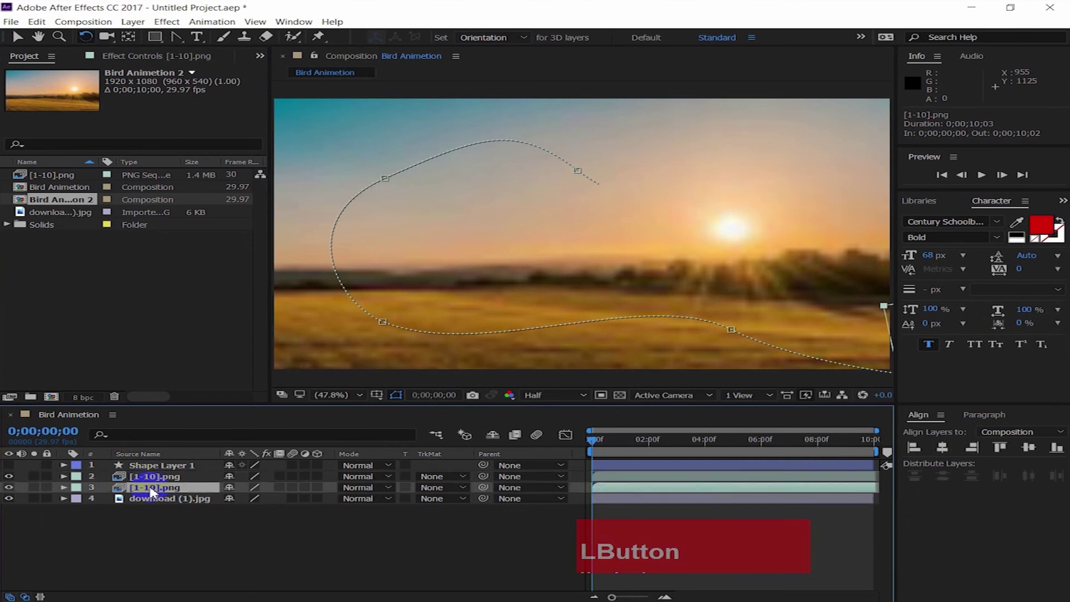
key(ctrl+d)
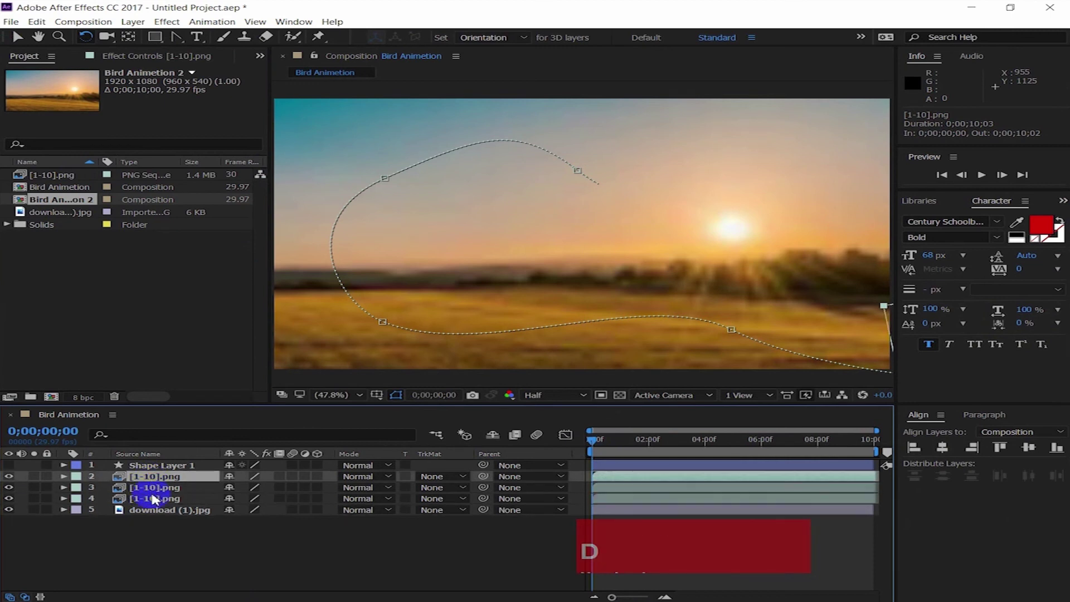
click(154, 498)
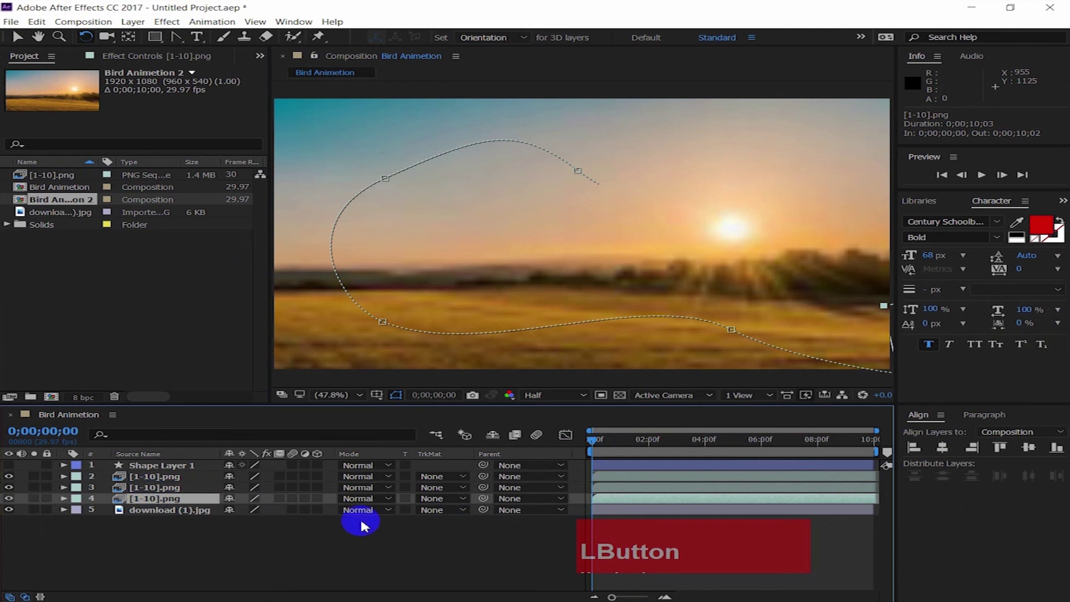
Step: Select all three [1-10].png bird layers and reveal only their Position properties and keyframes
click(169, 478)
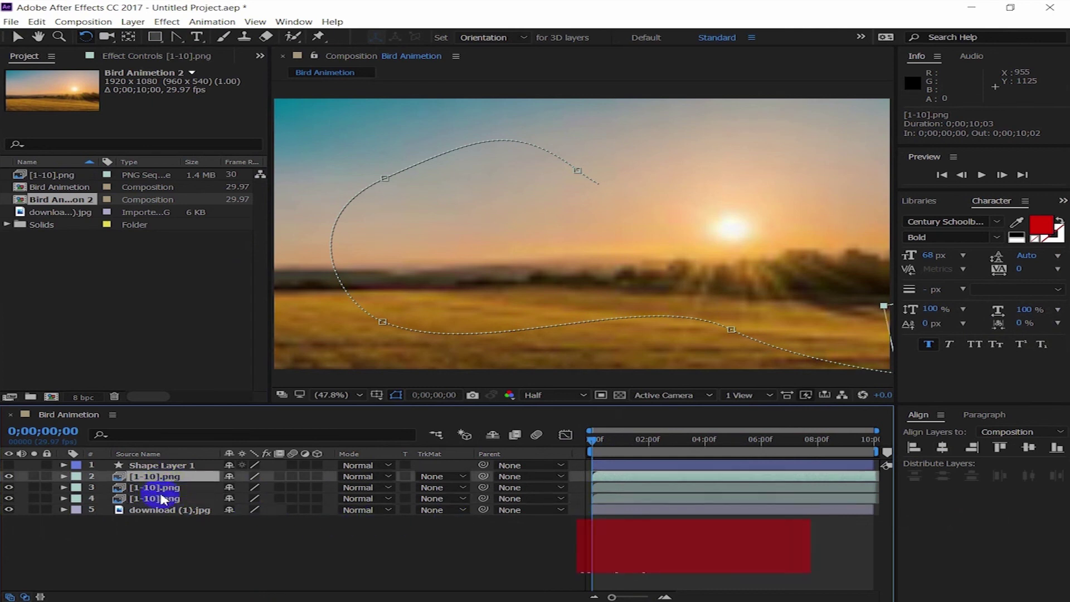
shift+click(164, 500)
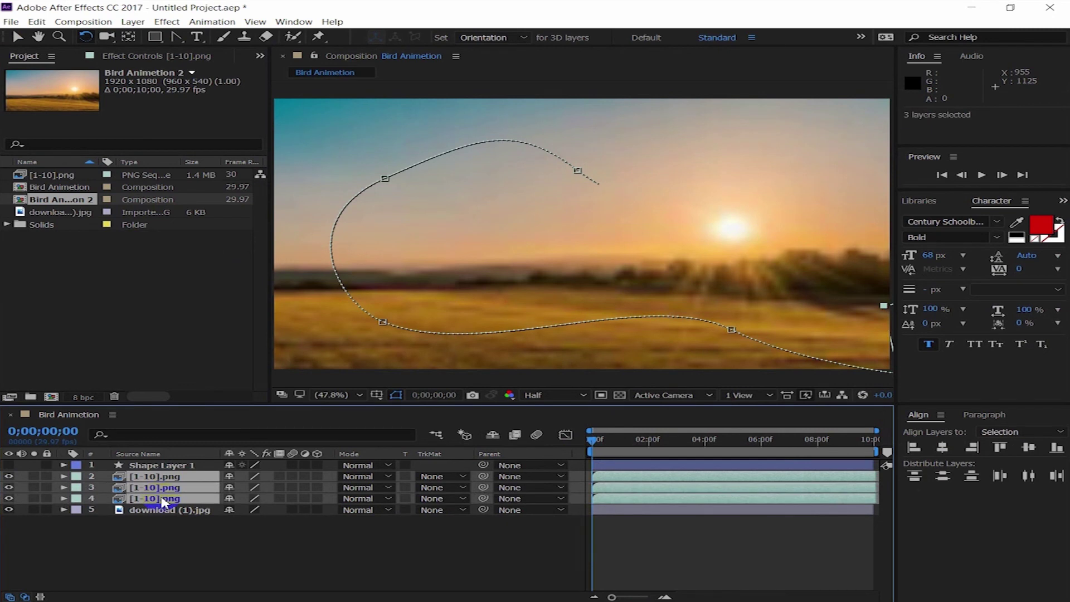
key(u)
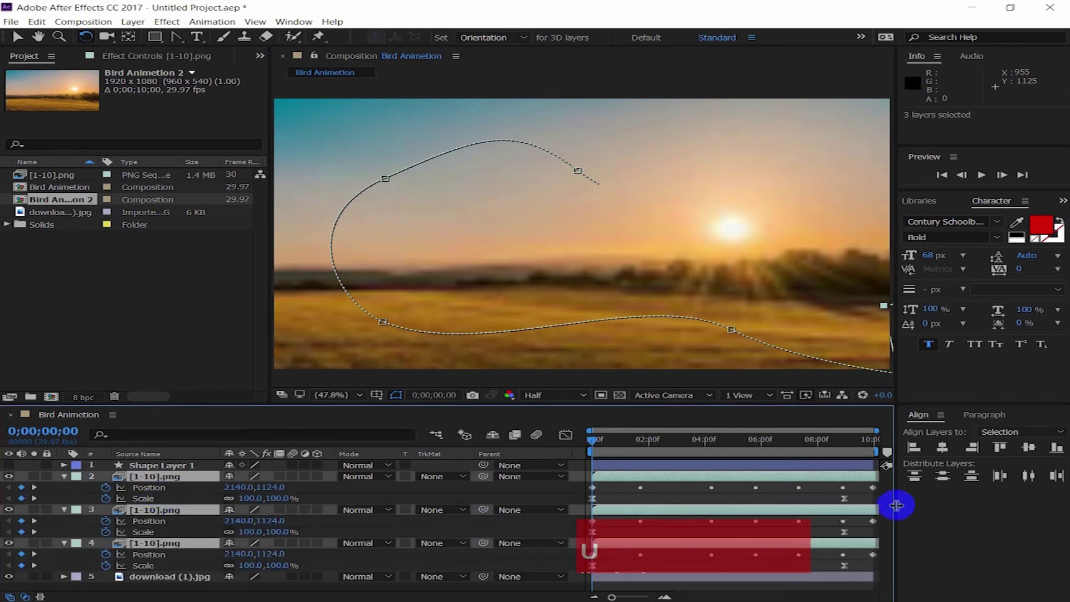
scroll(462, 537, down, 1)
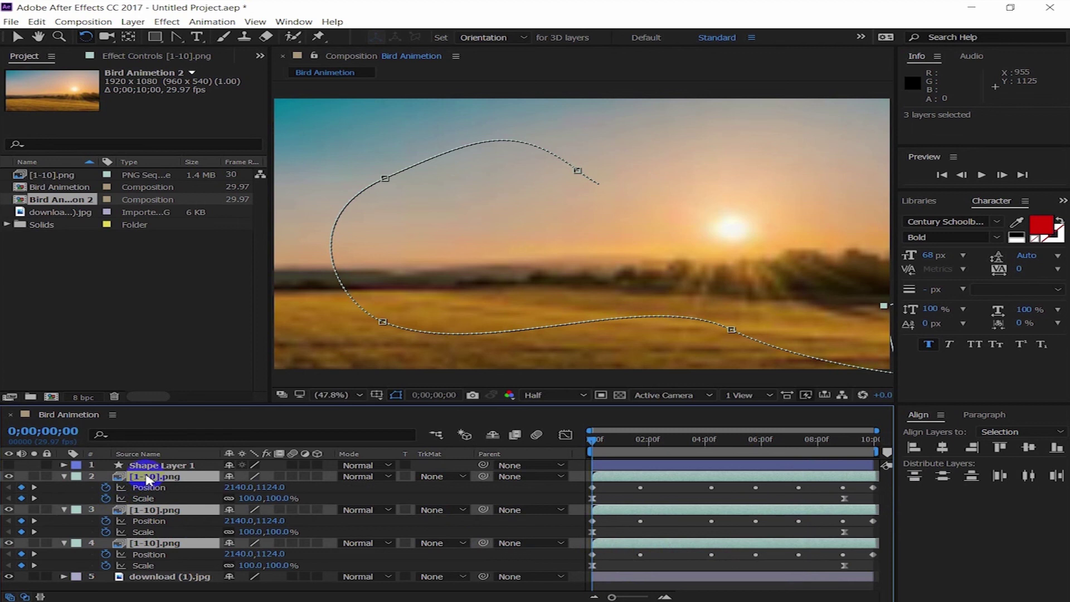
key(p)
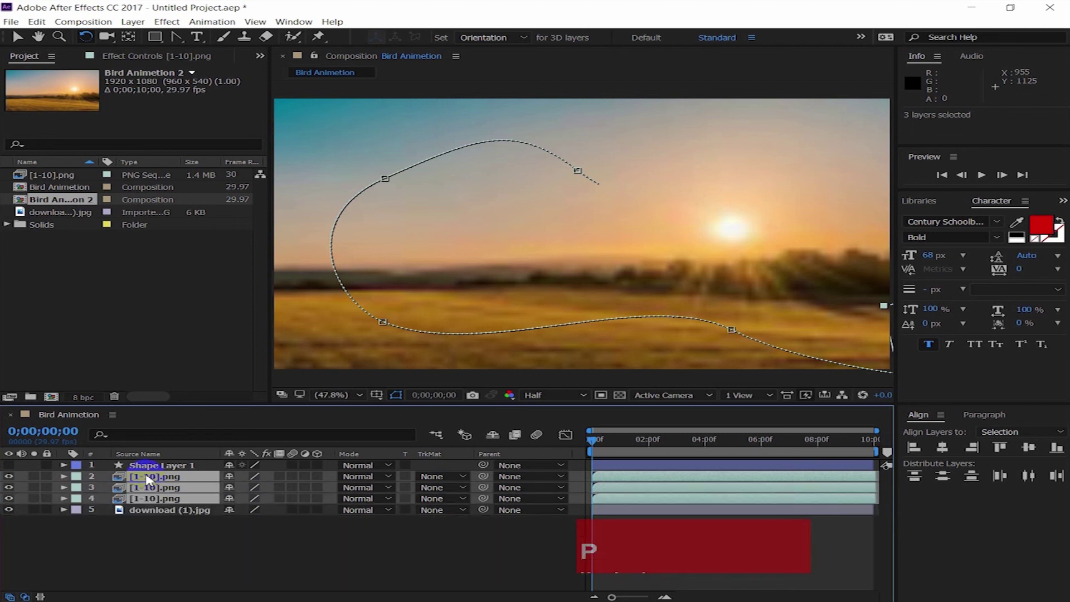
key(p)
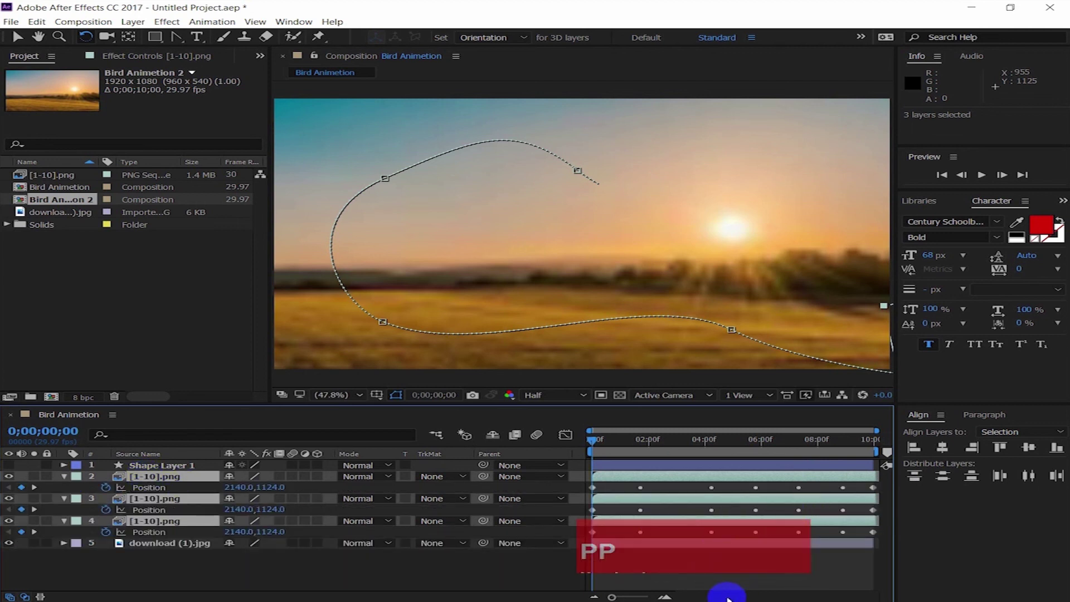
Step: Play back the animation with the overlapping duplicate birds and return to 0;00;00;00
key(space)
drag(698, 556, 766, 74)
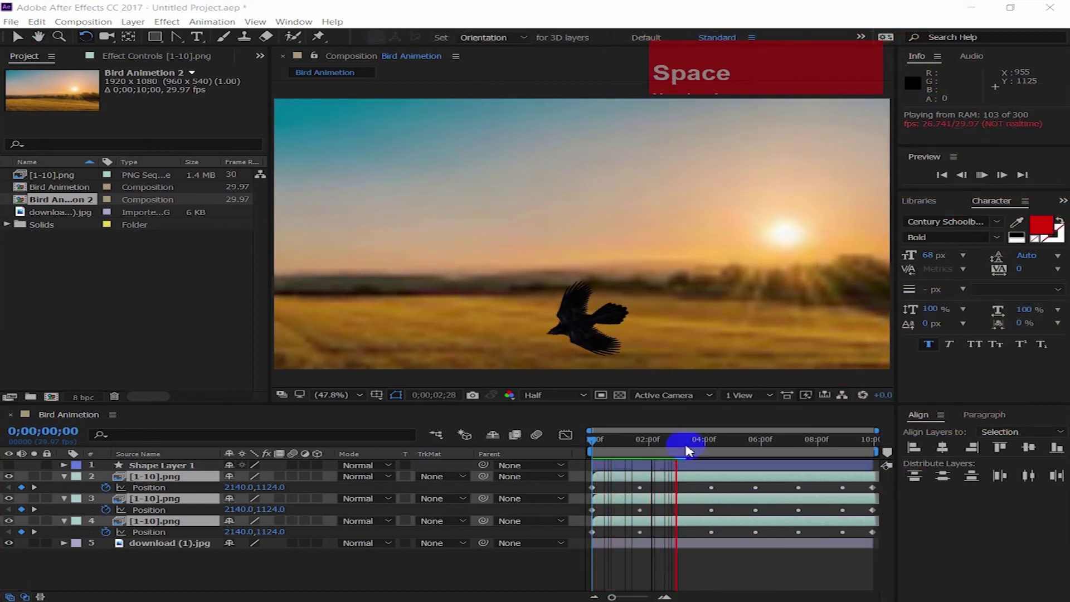
click(594, 440)
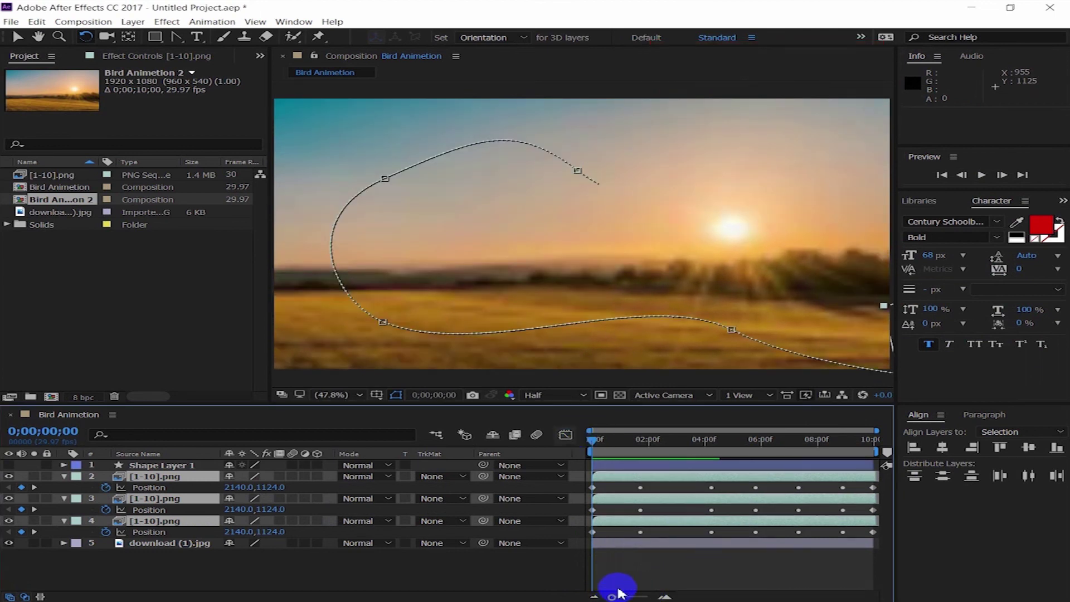
Step: Proportionally compress the Position keyframes of bird layer 3 so the first keyframe starts at about 0.9 seconds, keeping the last one fixed
click(151, 512)
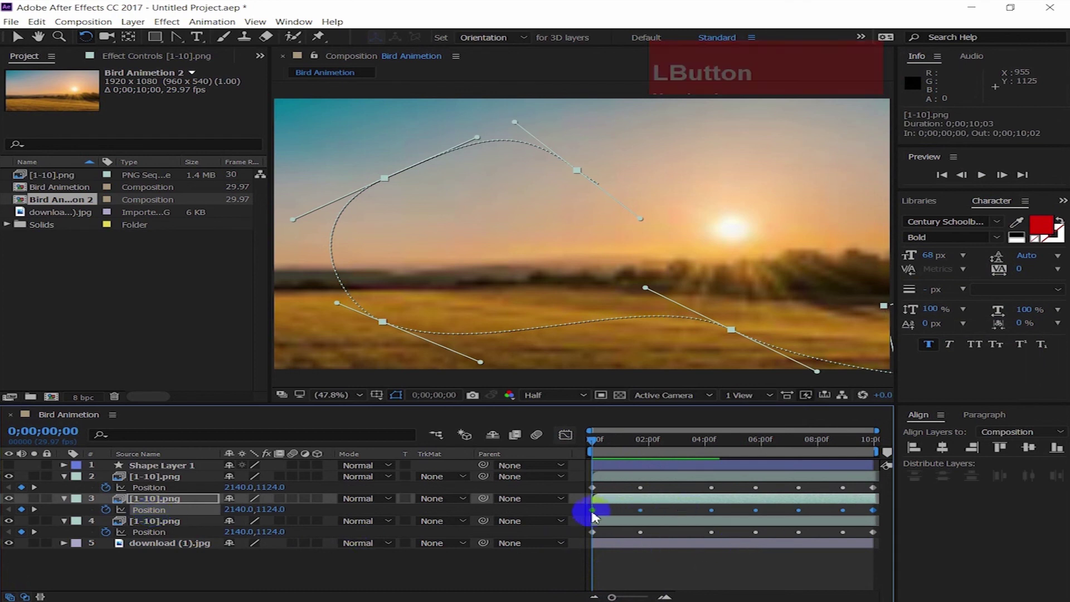
drag(593, 511, 603, 511)
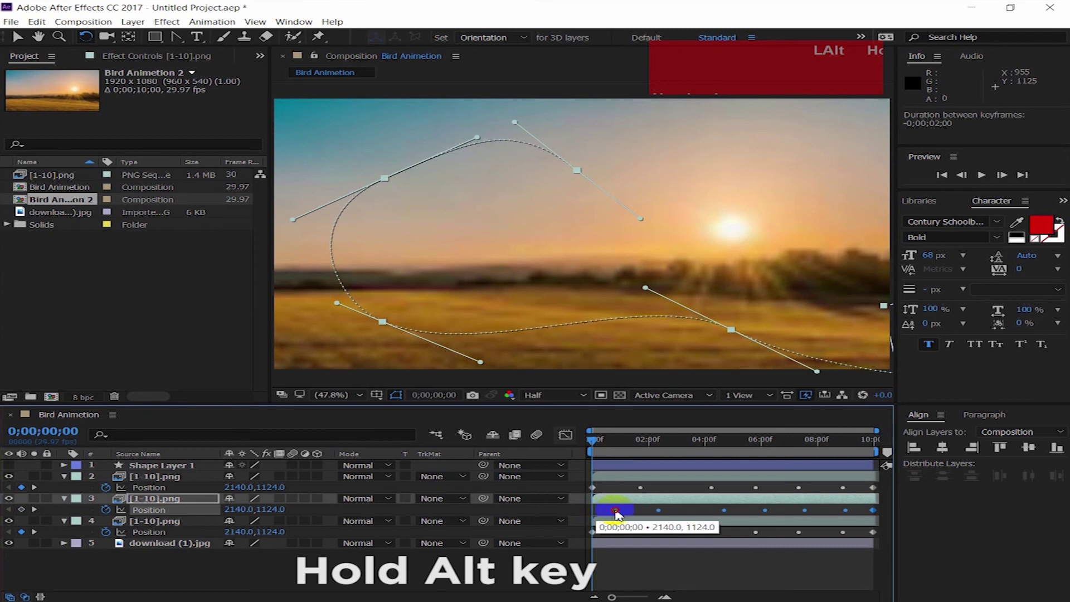
drag(617, 511, 618, 511)
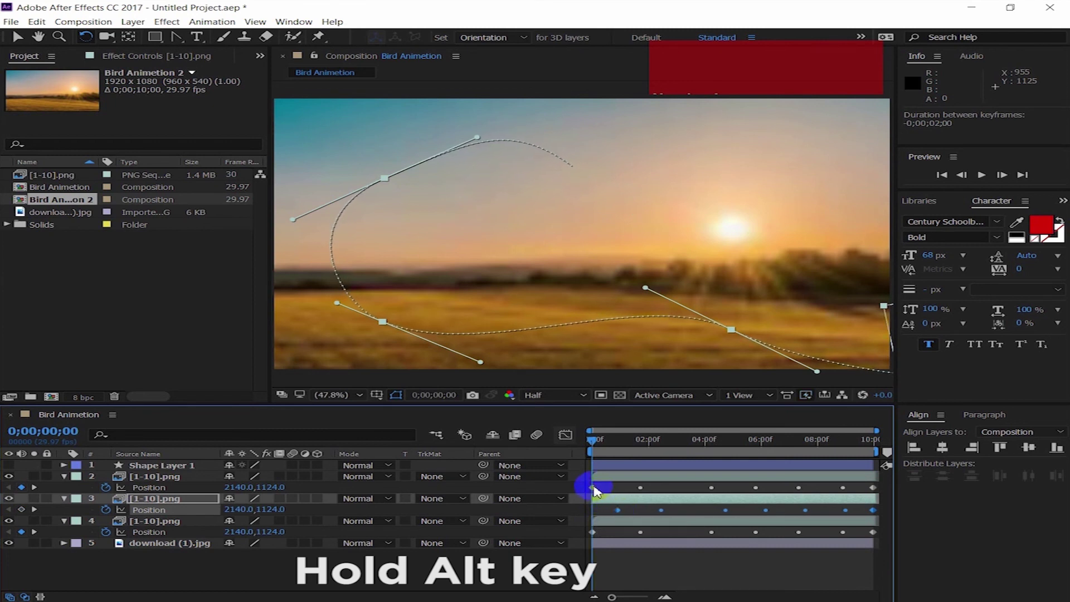
Step: Proportionally compress bird layer 2's Position keyframes so the first starts at about 1.7 seconds, and play back the staggered flight
click(144, 489)
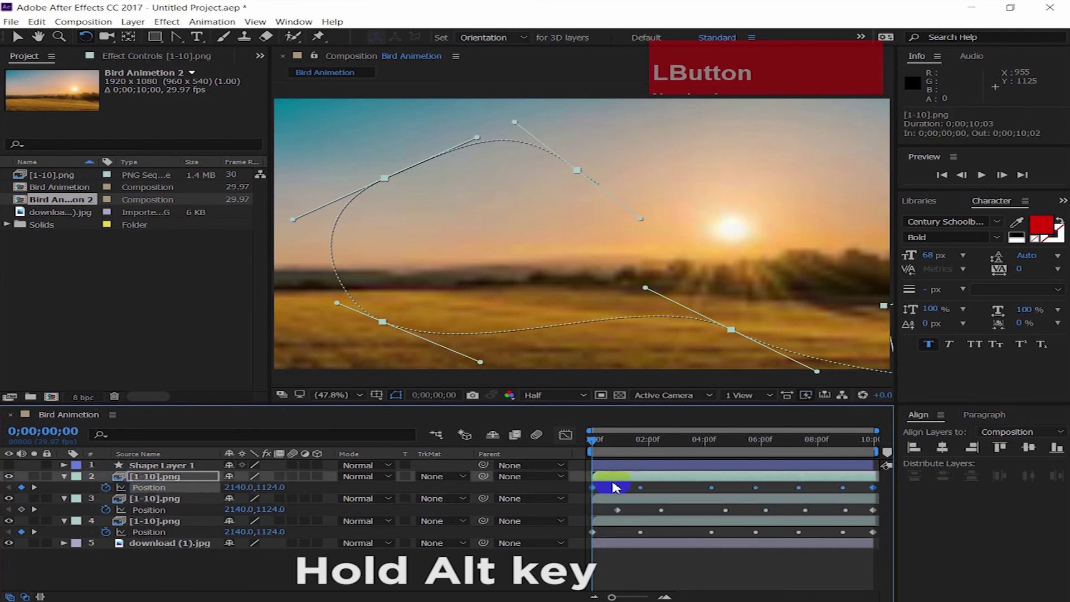
drag(598, 488, 608, 489)
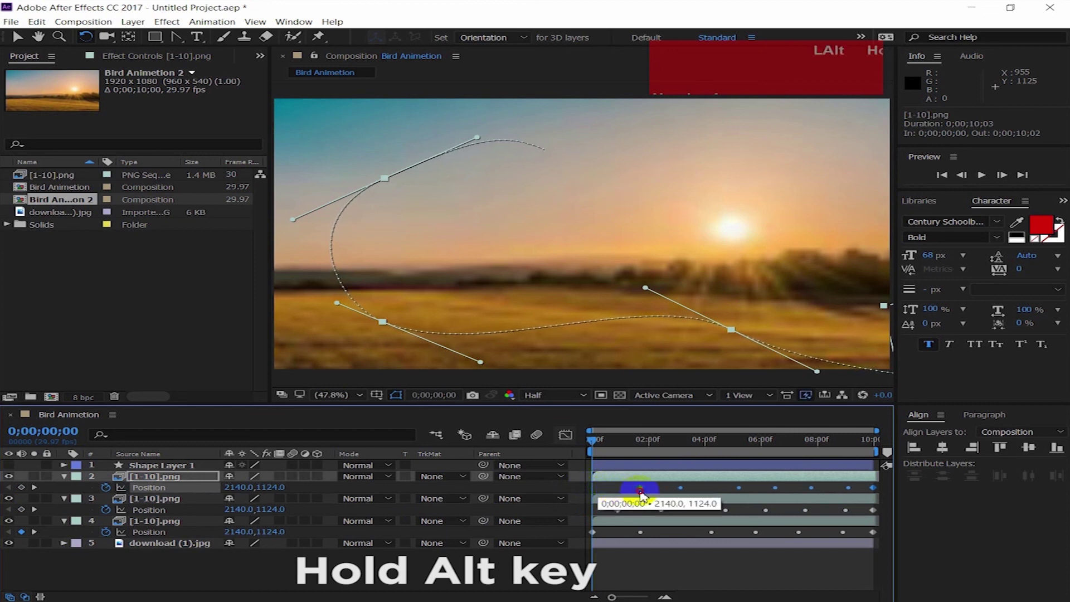
drag(641, 494, 641, 493)
key(space)
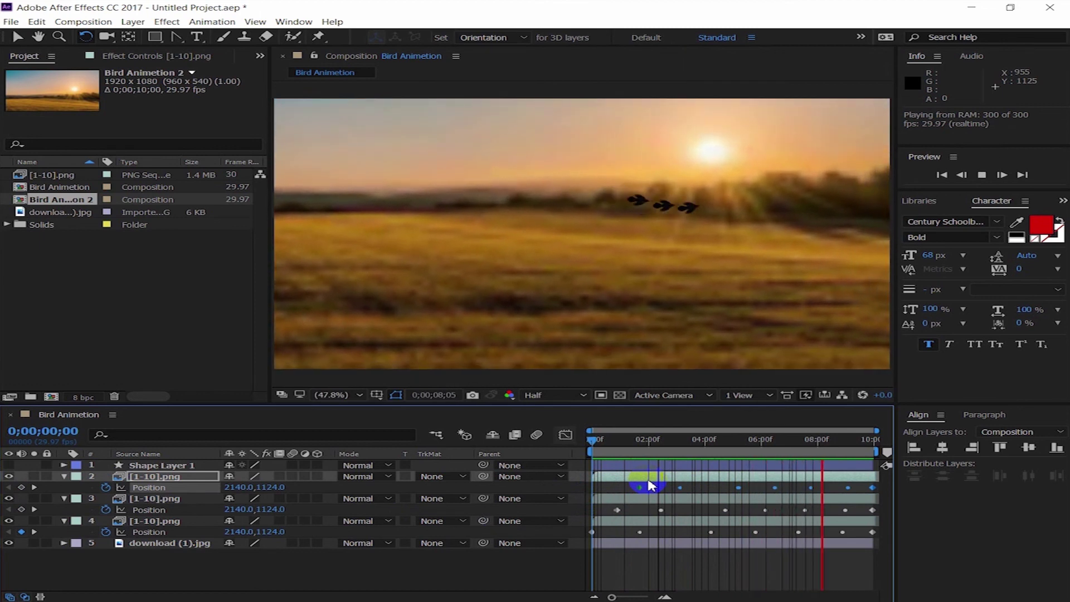
key(space)
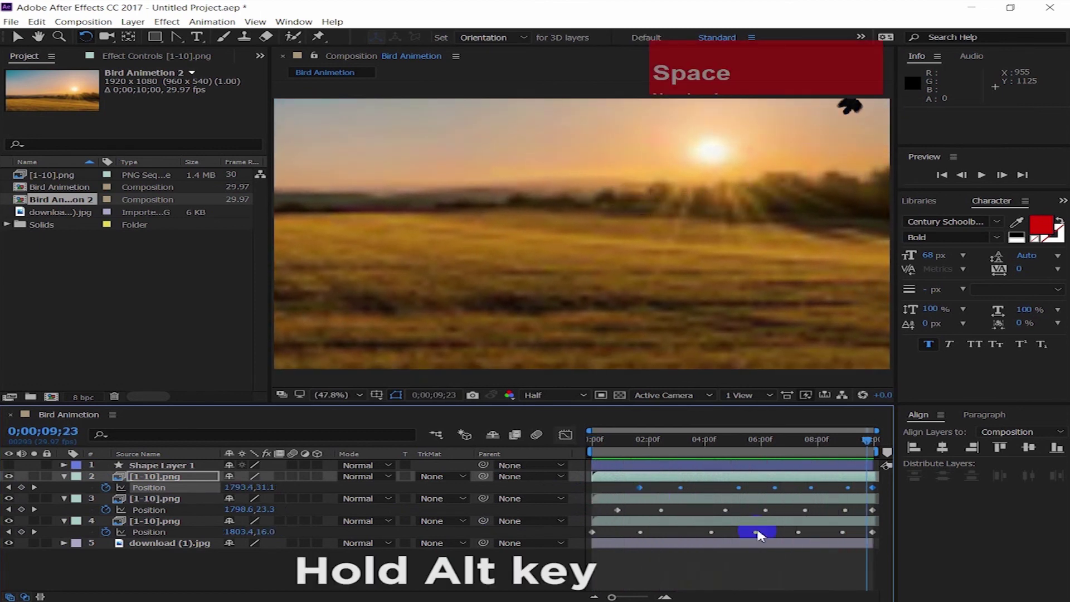
Step: Proportionally compress the Position keyframes from the end, finishing bird layer 4 at about 8.6 seconds and bird layer 3 between the other two birds
click(143, 536)
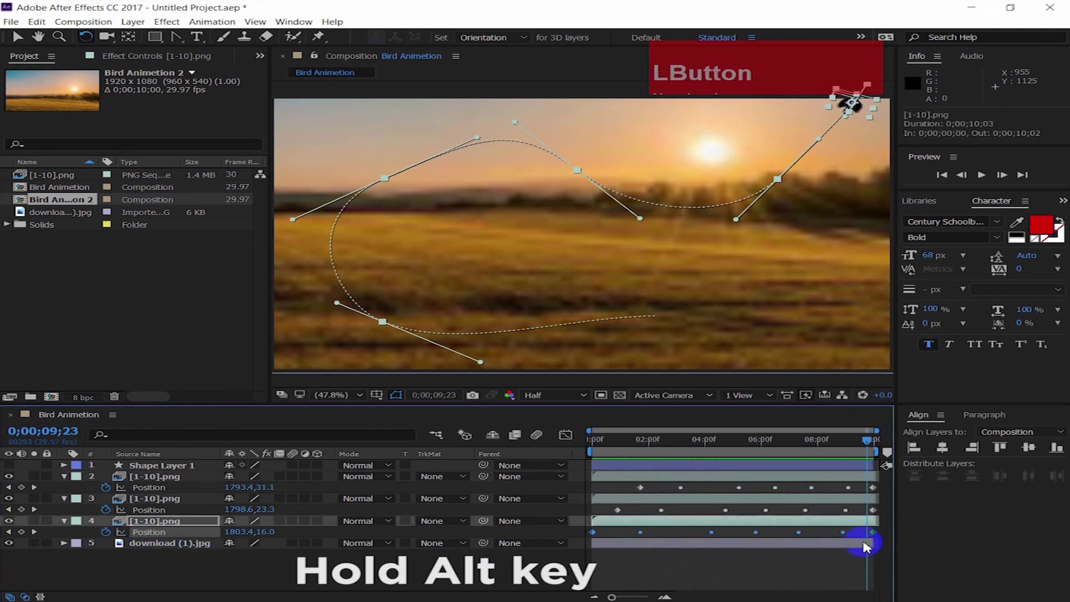
drag(876, 538, 859, 536)
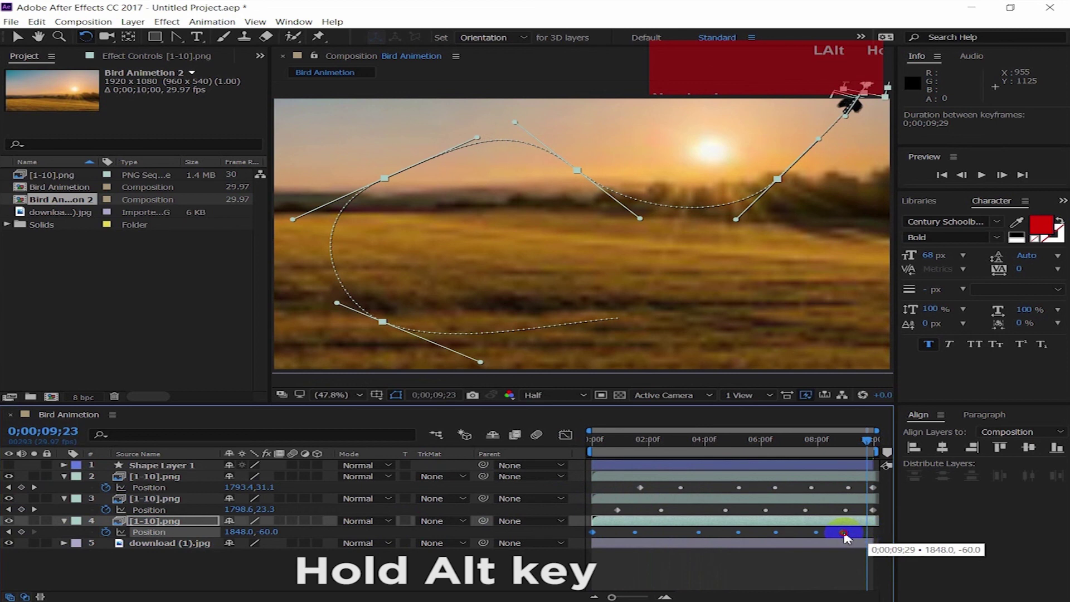
drag(841, 539, 839, 537)
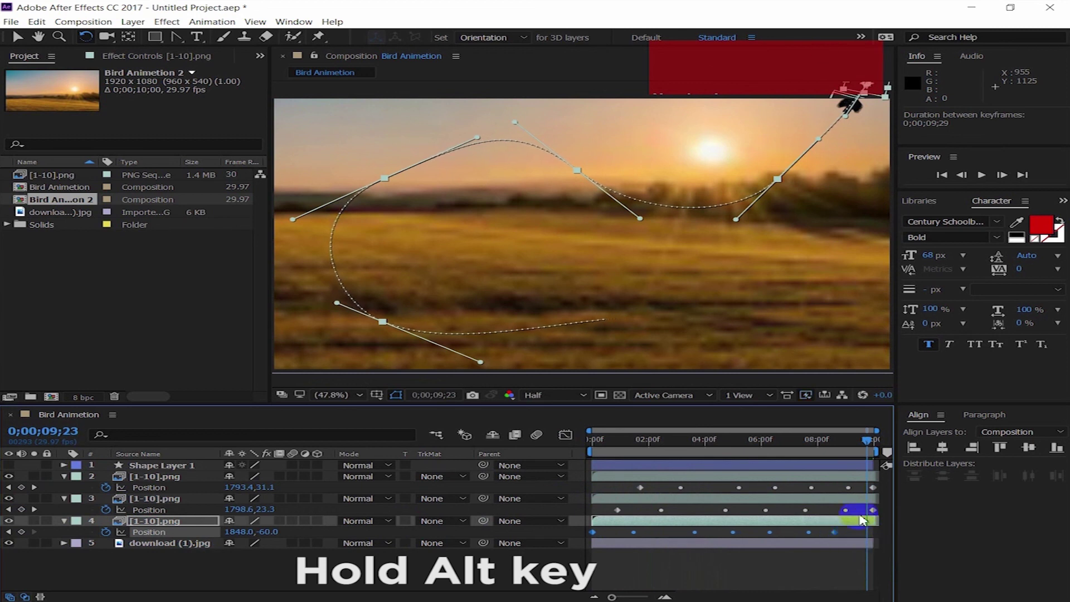
click(134, 511)
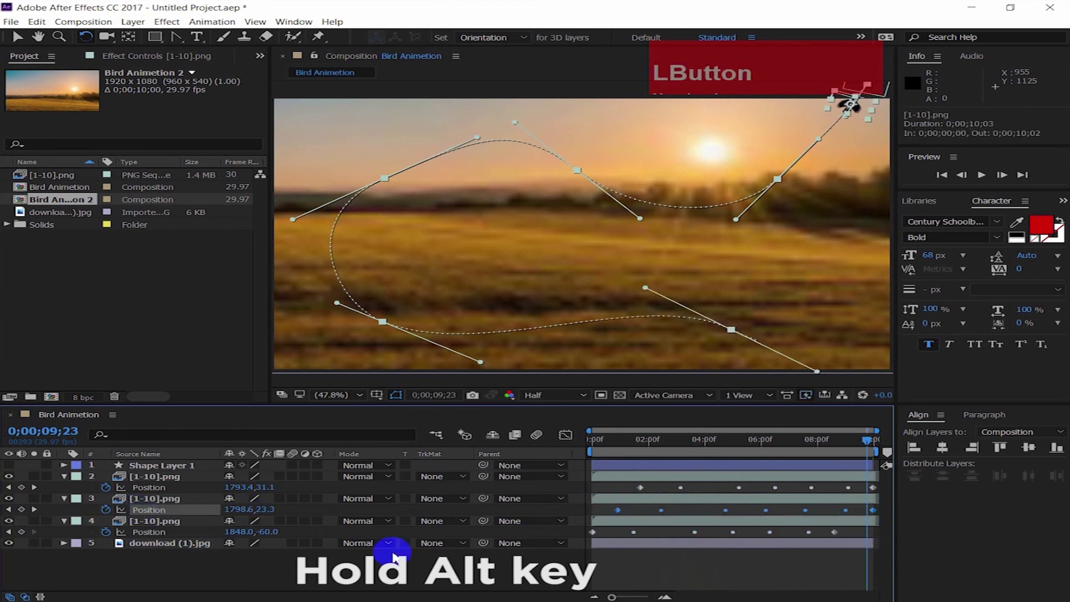
drag(871, 515, 857, 514)
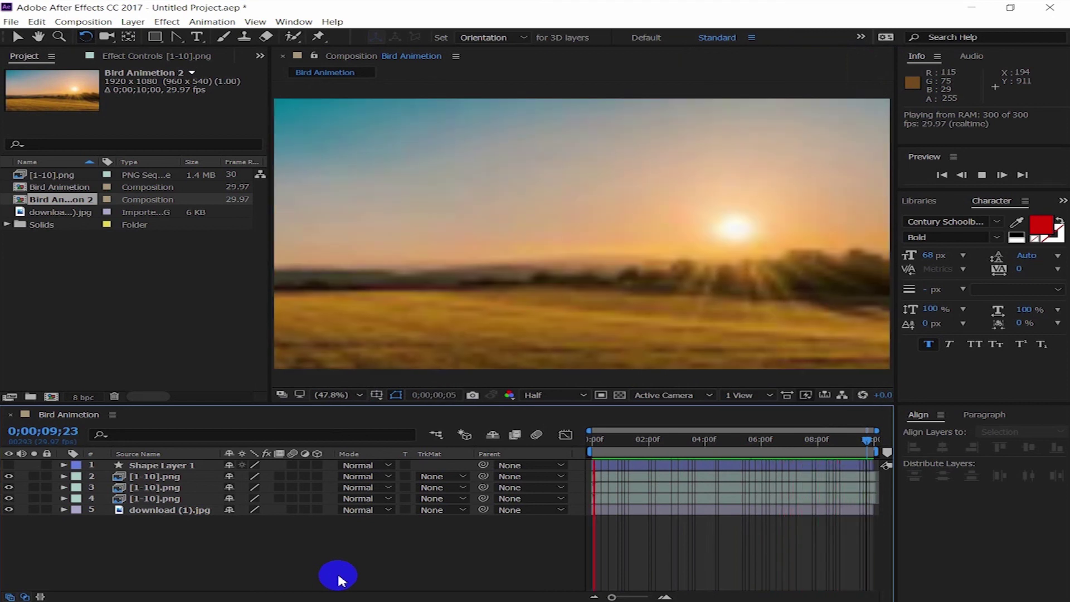
Step: Play back the full animation to check the spacing of the three flying birds
key(space)
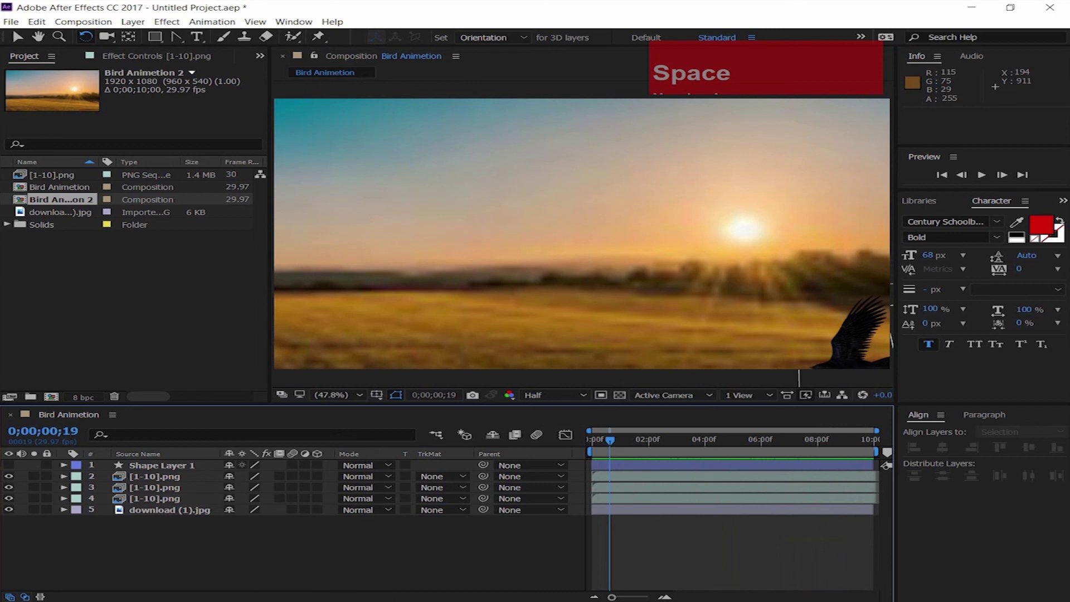
key(space)
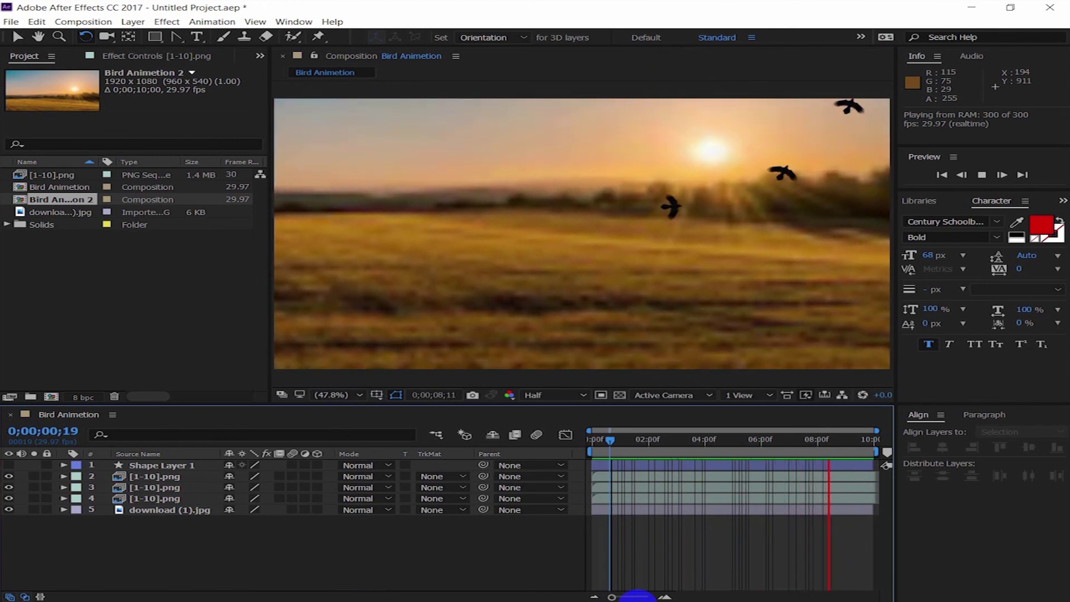
key(space)
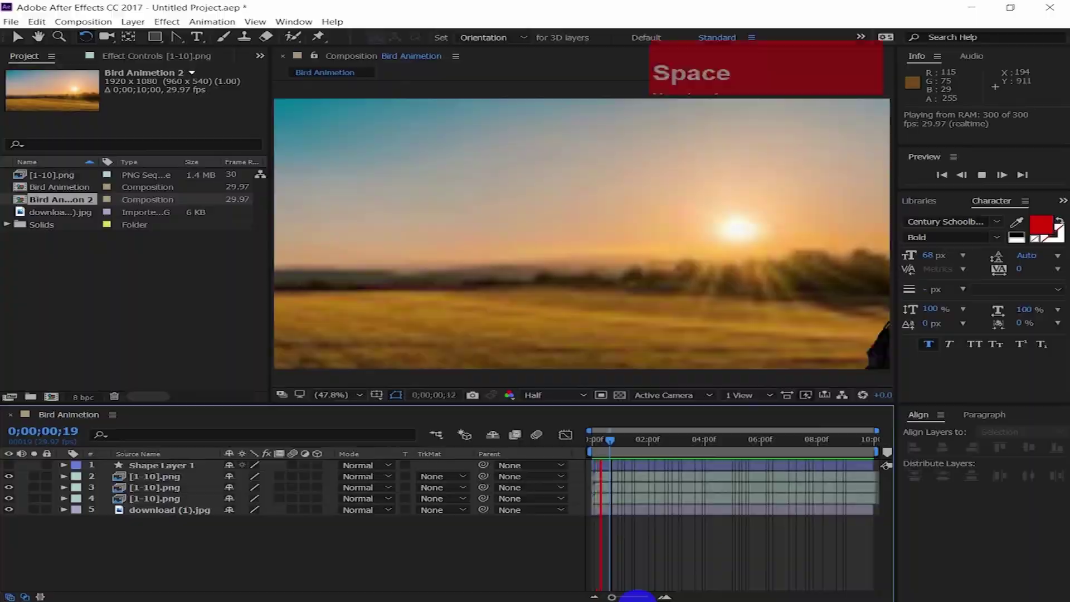